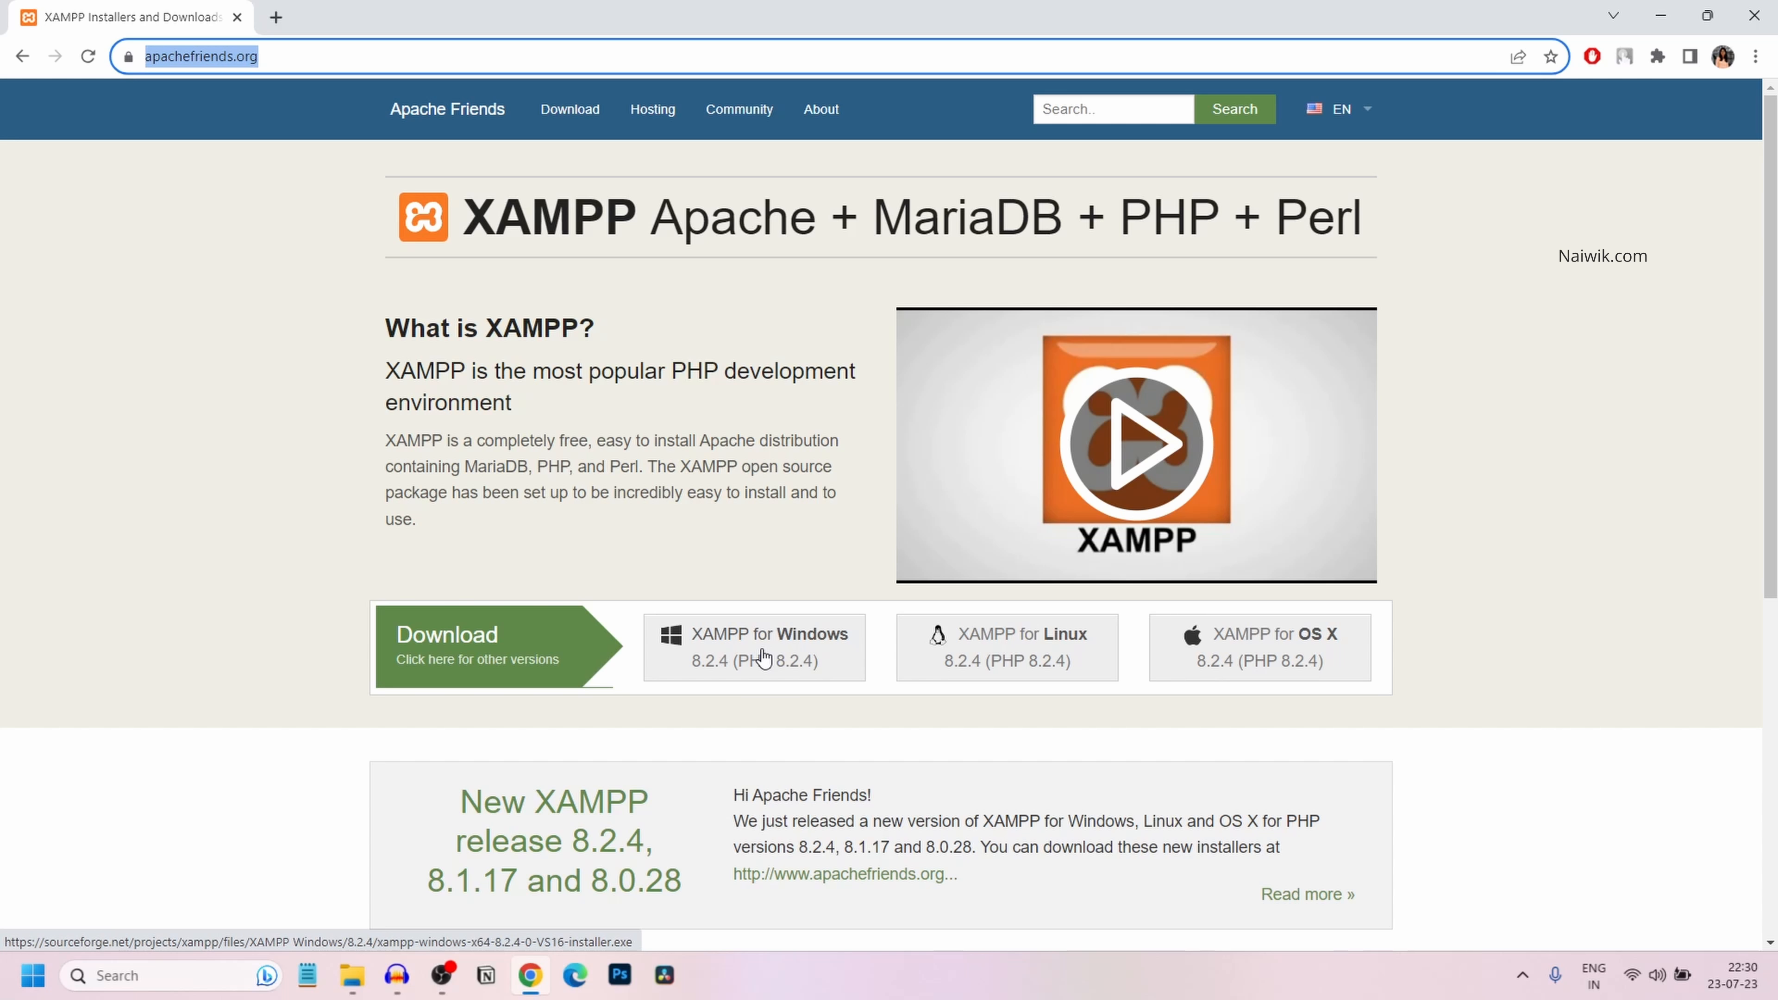
Download XAMPP for Windows 8.2.4 from the Apache Friends site
{"action": "left_click", "coordinate": [763, 658]}
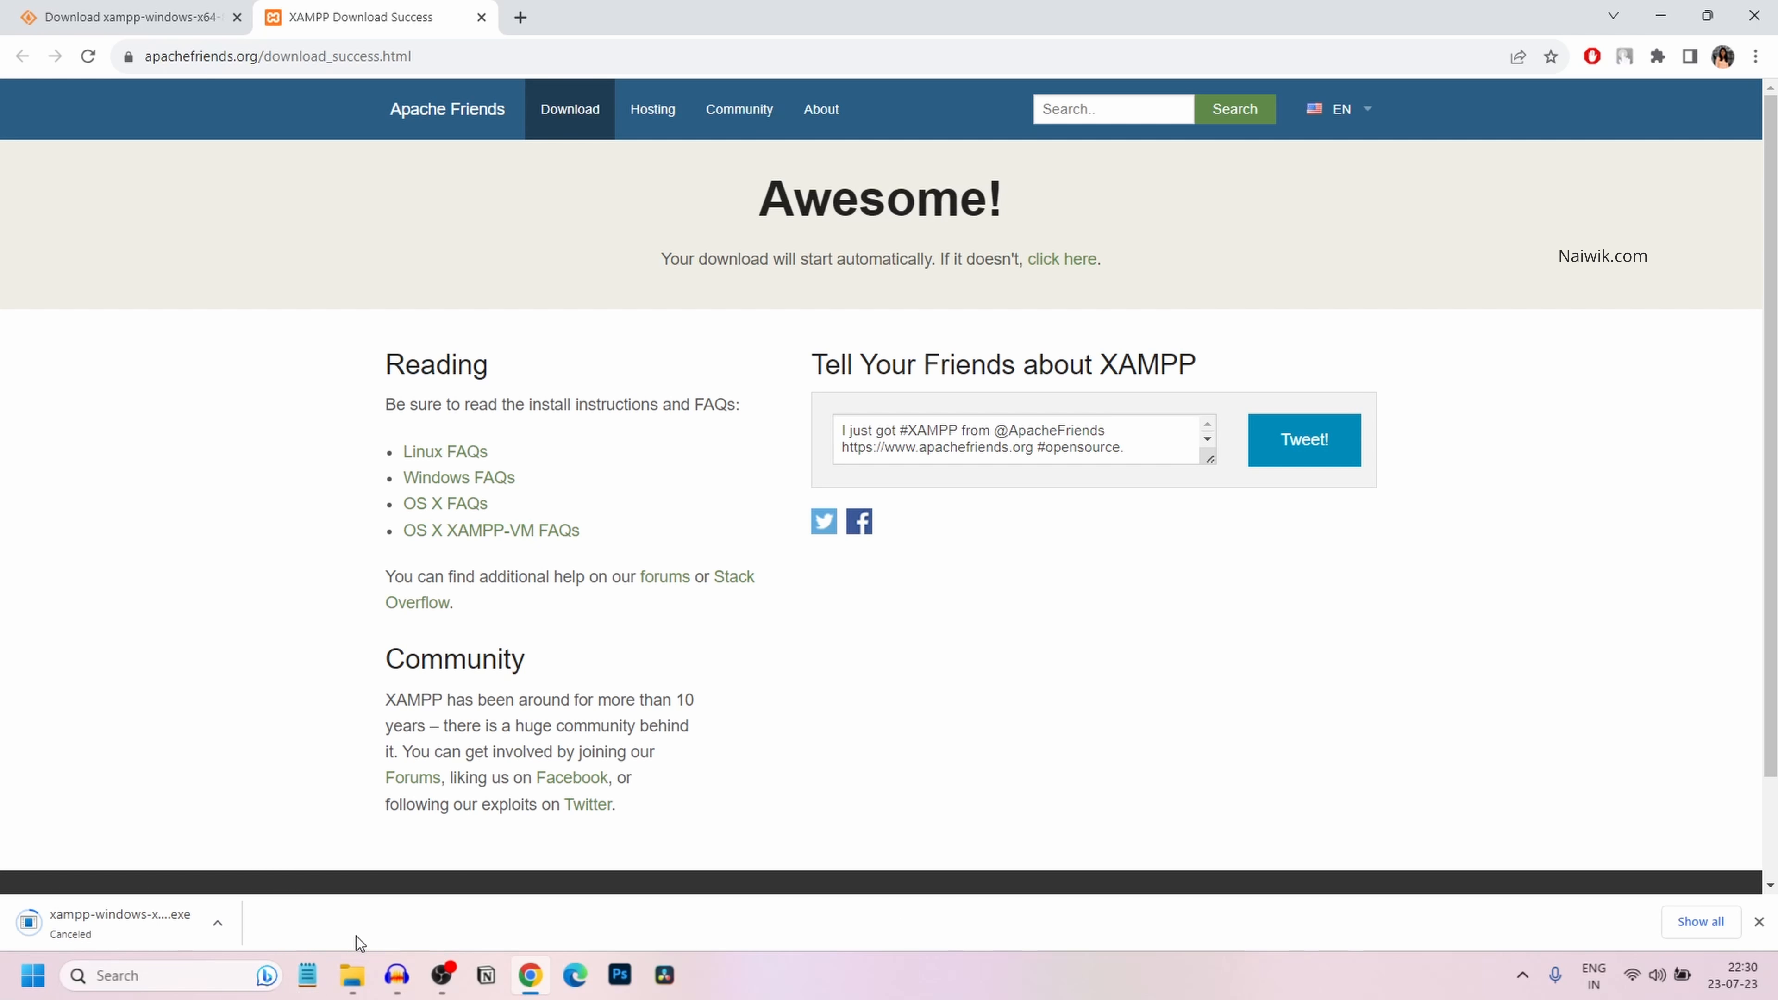
Run the XAMPP installer from Downloads as administrator and dismiss the warning
{"action": "left_click", "coordinate": [352, 975]}
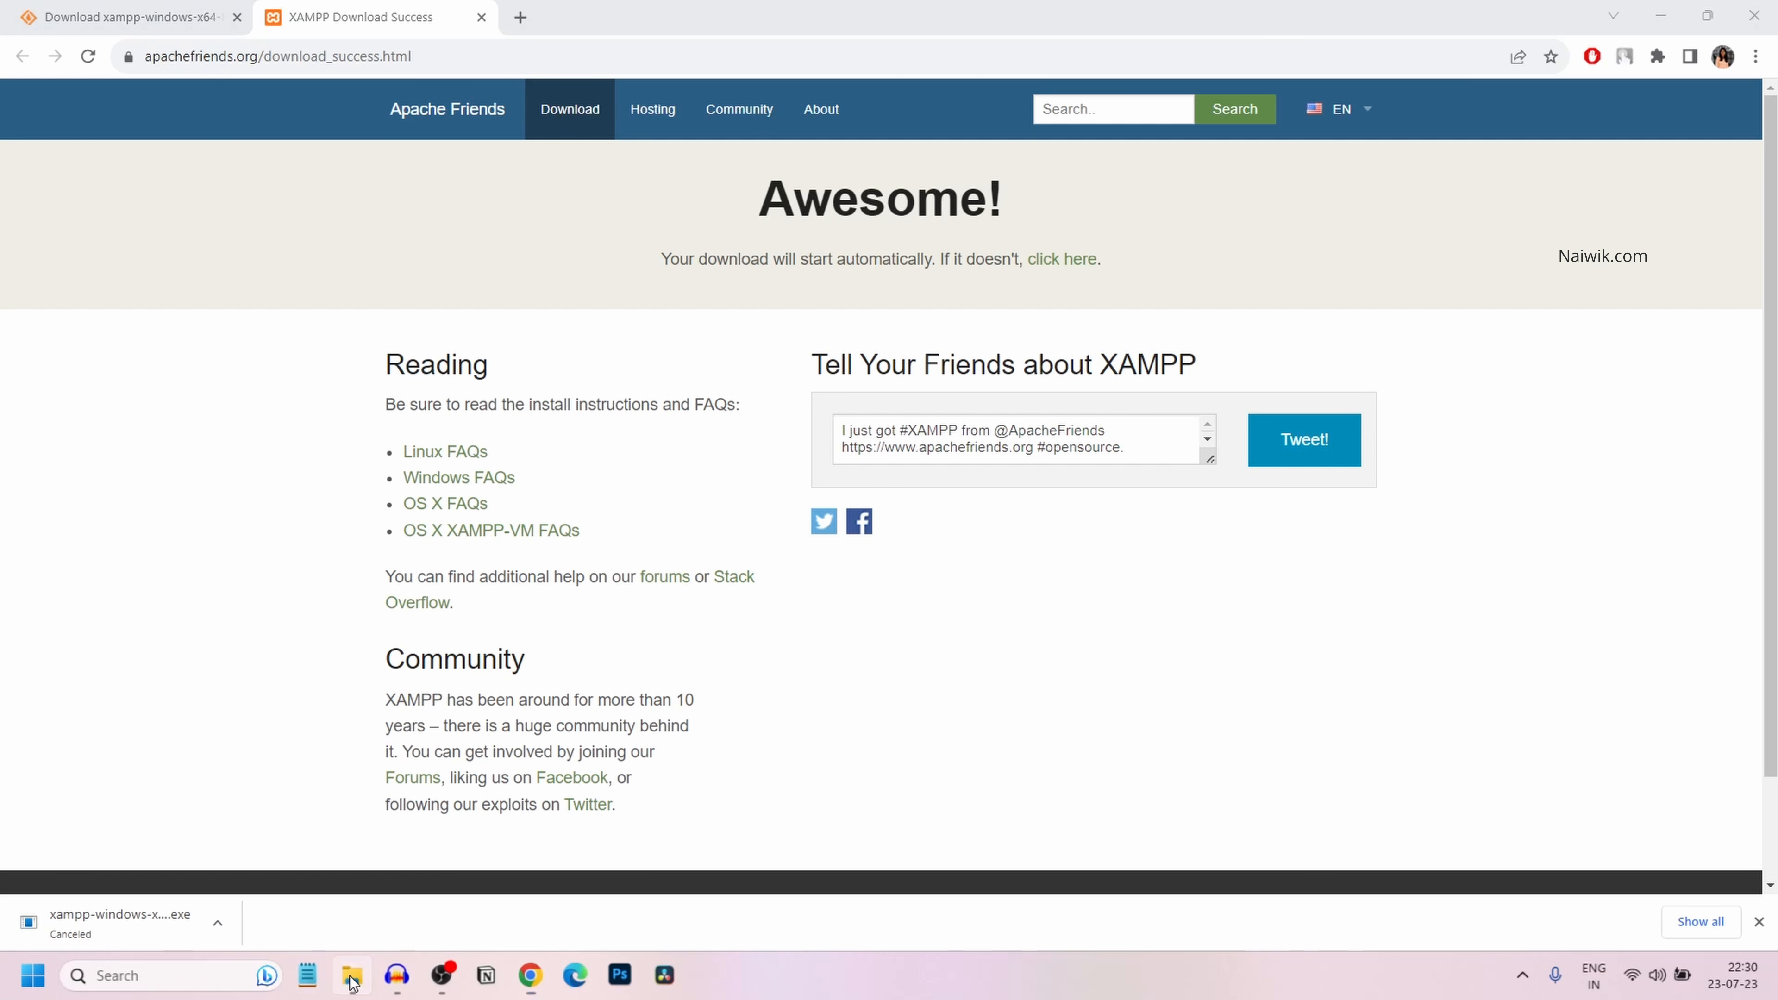
{"action": "left_click_drag", "start_coordinate": [627, 206], "coordinate": [892, 162]}
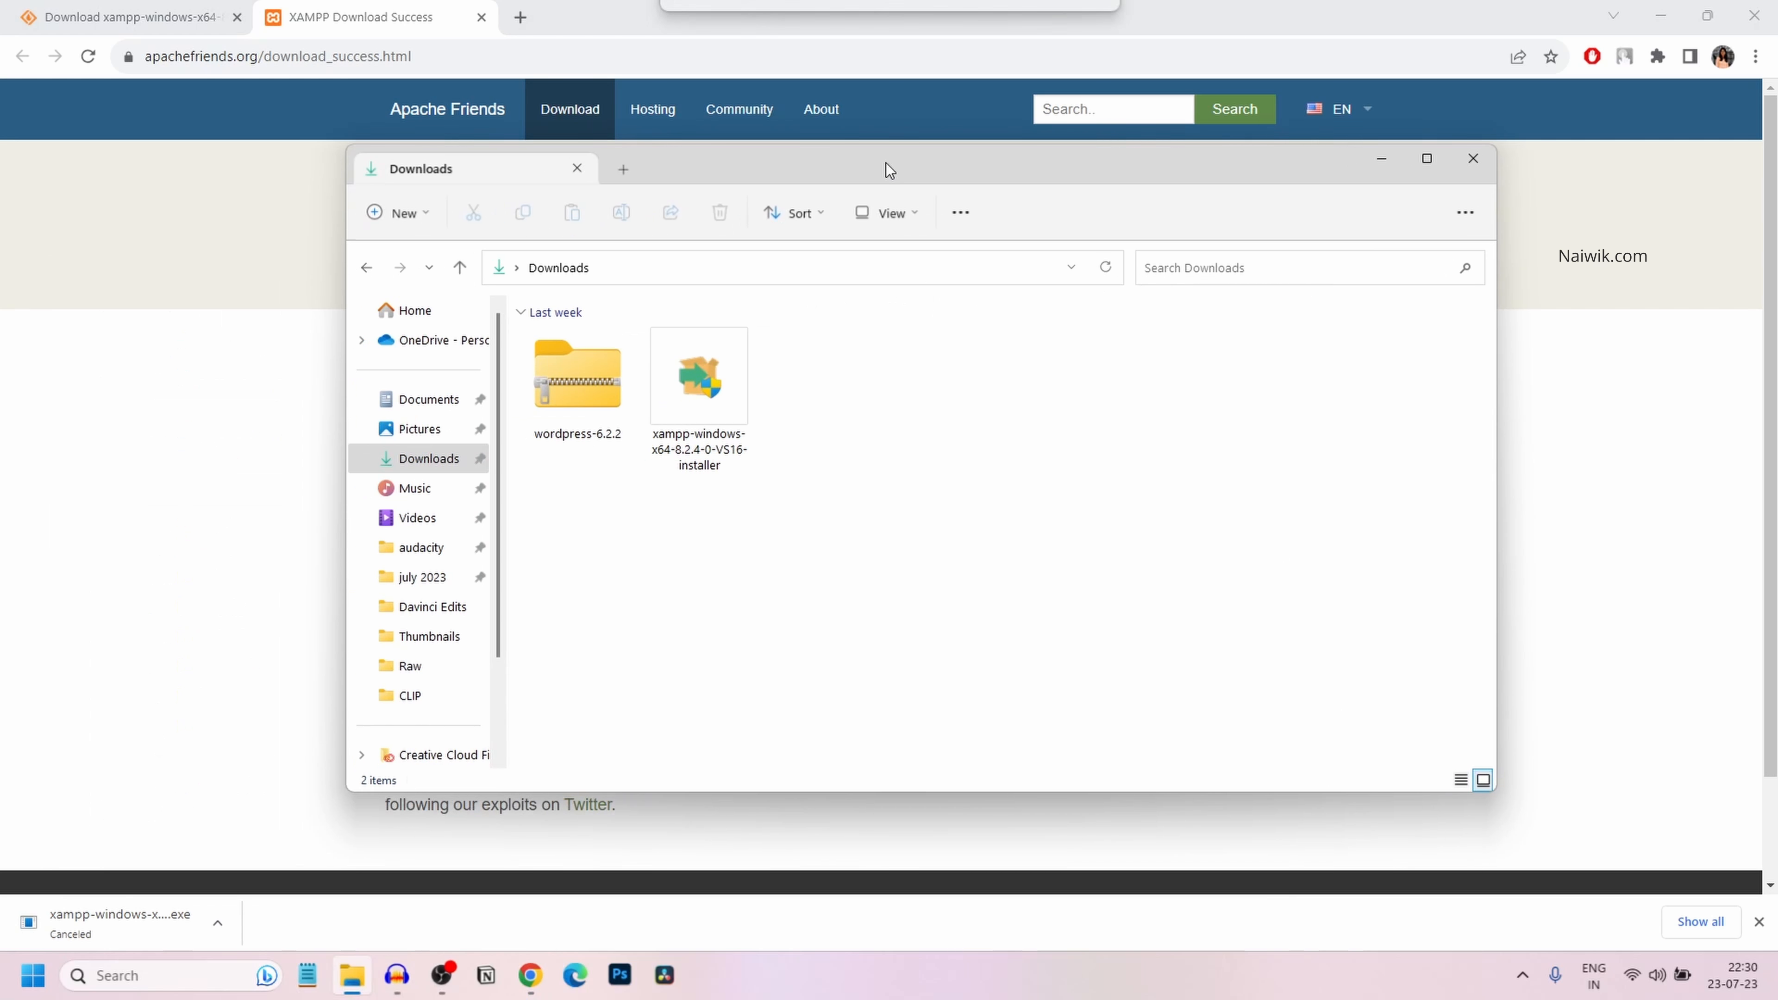
{"action": "right_click", "coordinate": [728, 364]}
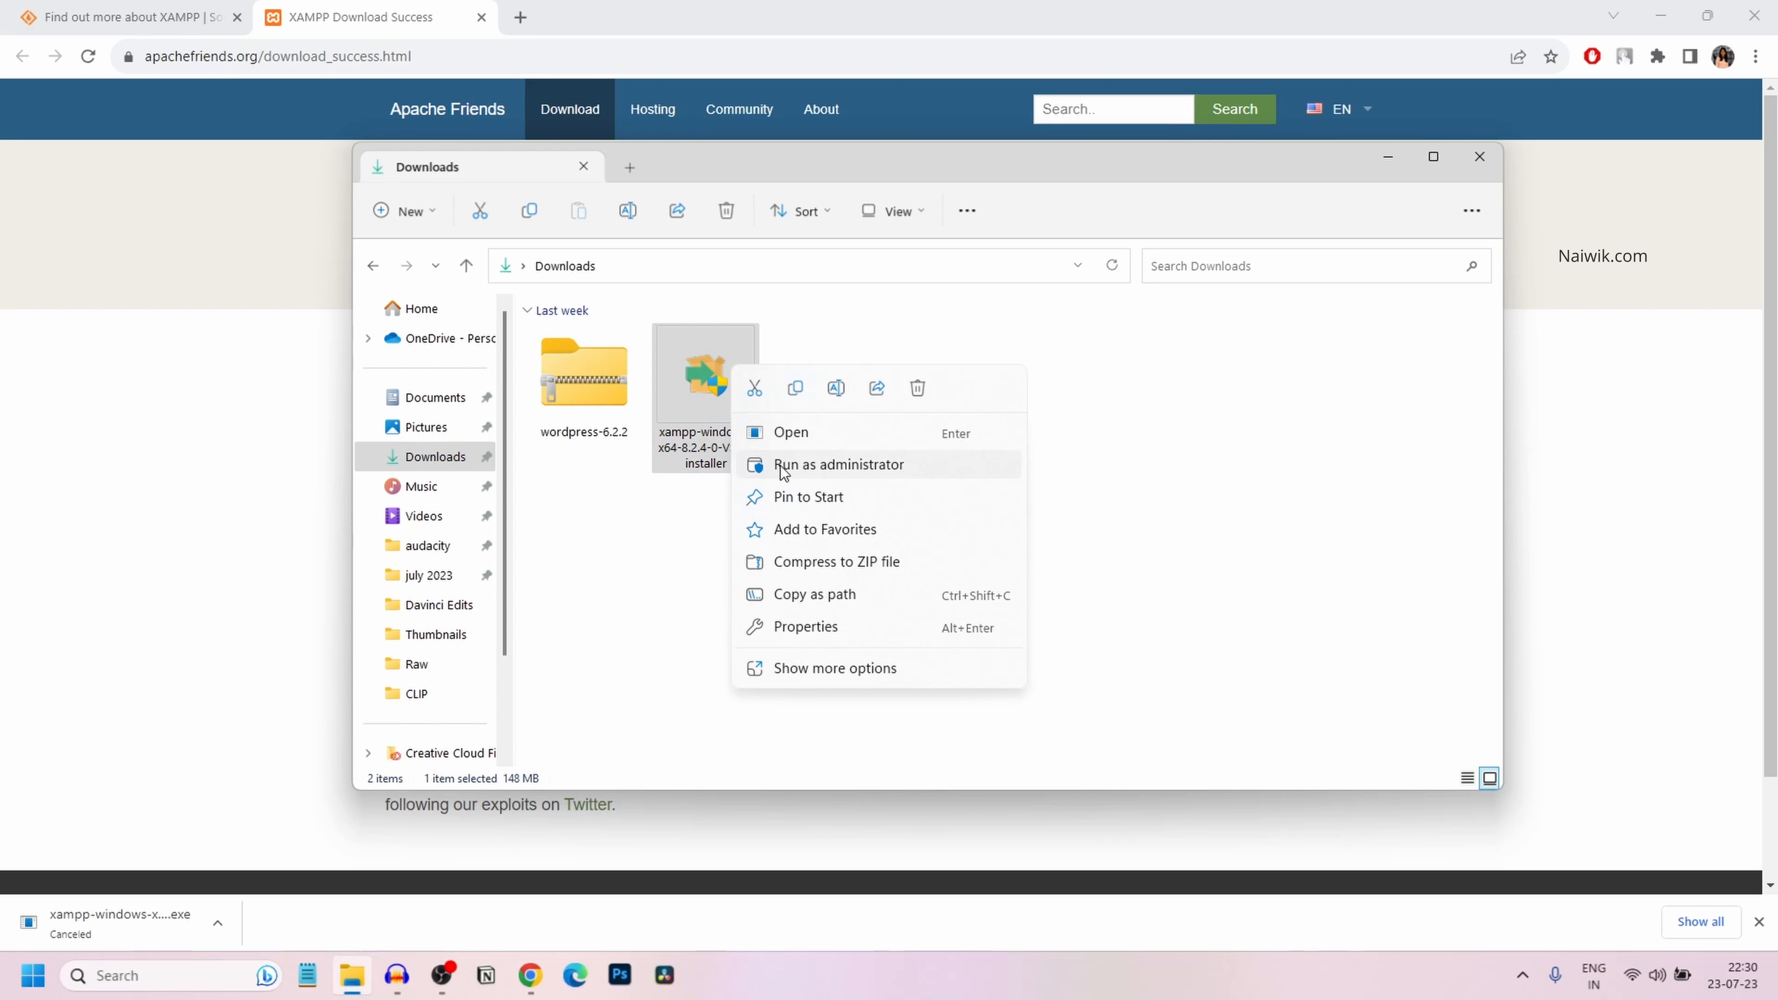
{"action": "left_click", "coordinate": [780, 465]}
{"action": "left_click", "coordinate": [1045, 566]}
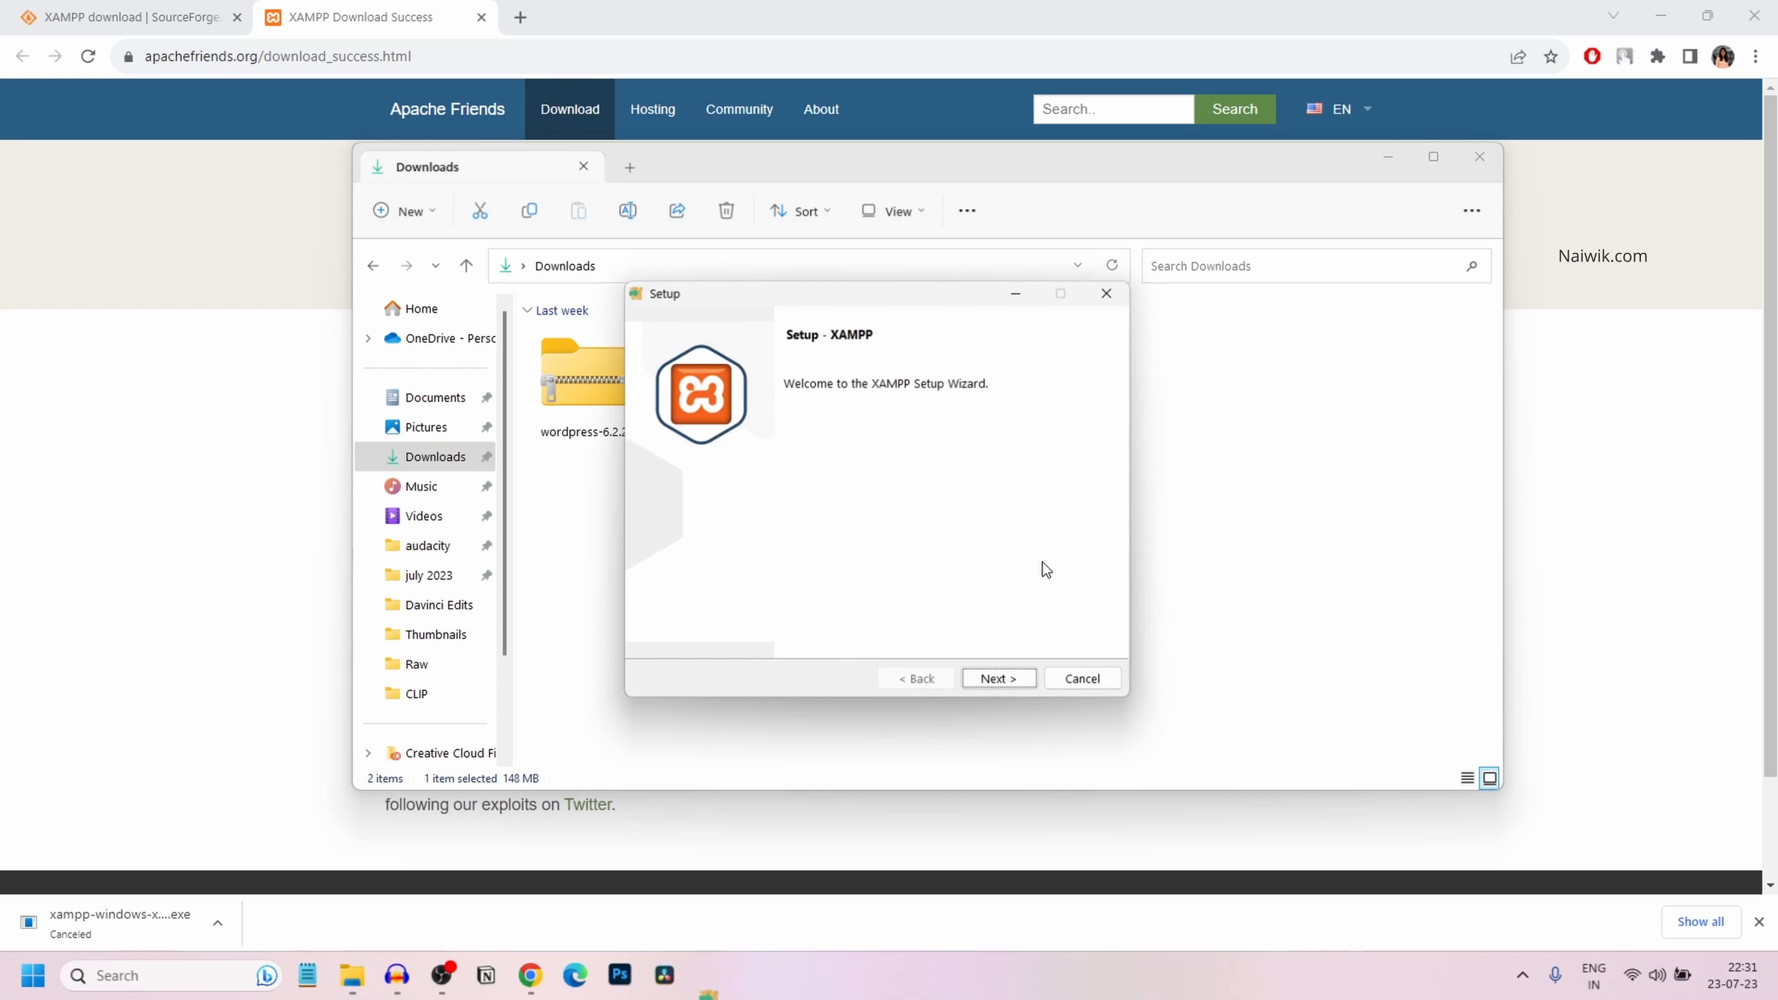
Step through the setup wizard, install into C:\xampp, and finish to launch the Control Panel
{"action": "left_click", "coordinate": [973, 681]}
{"action": "left_click", "coordinate": [972, 681]}
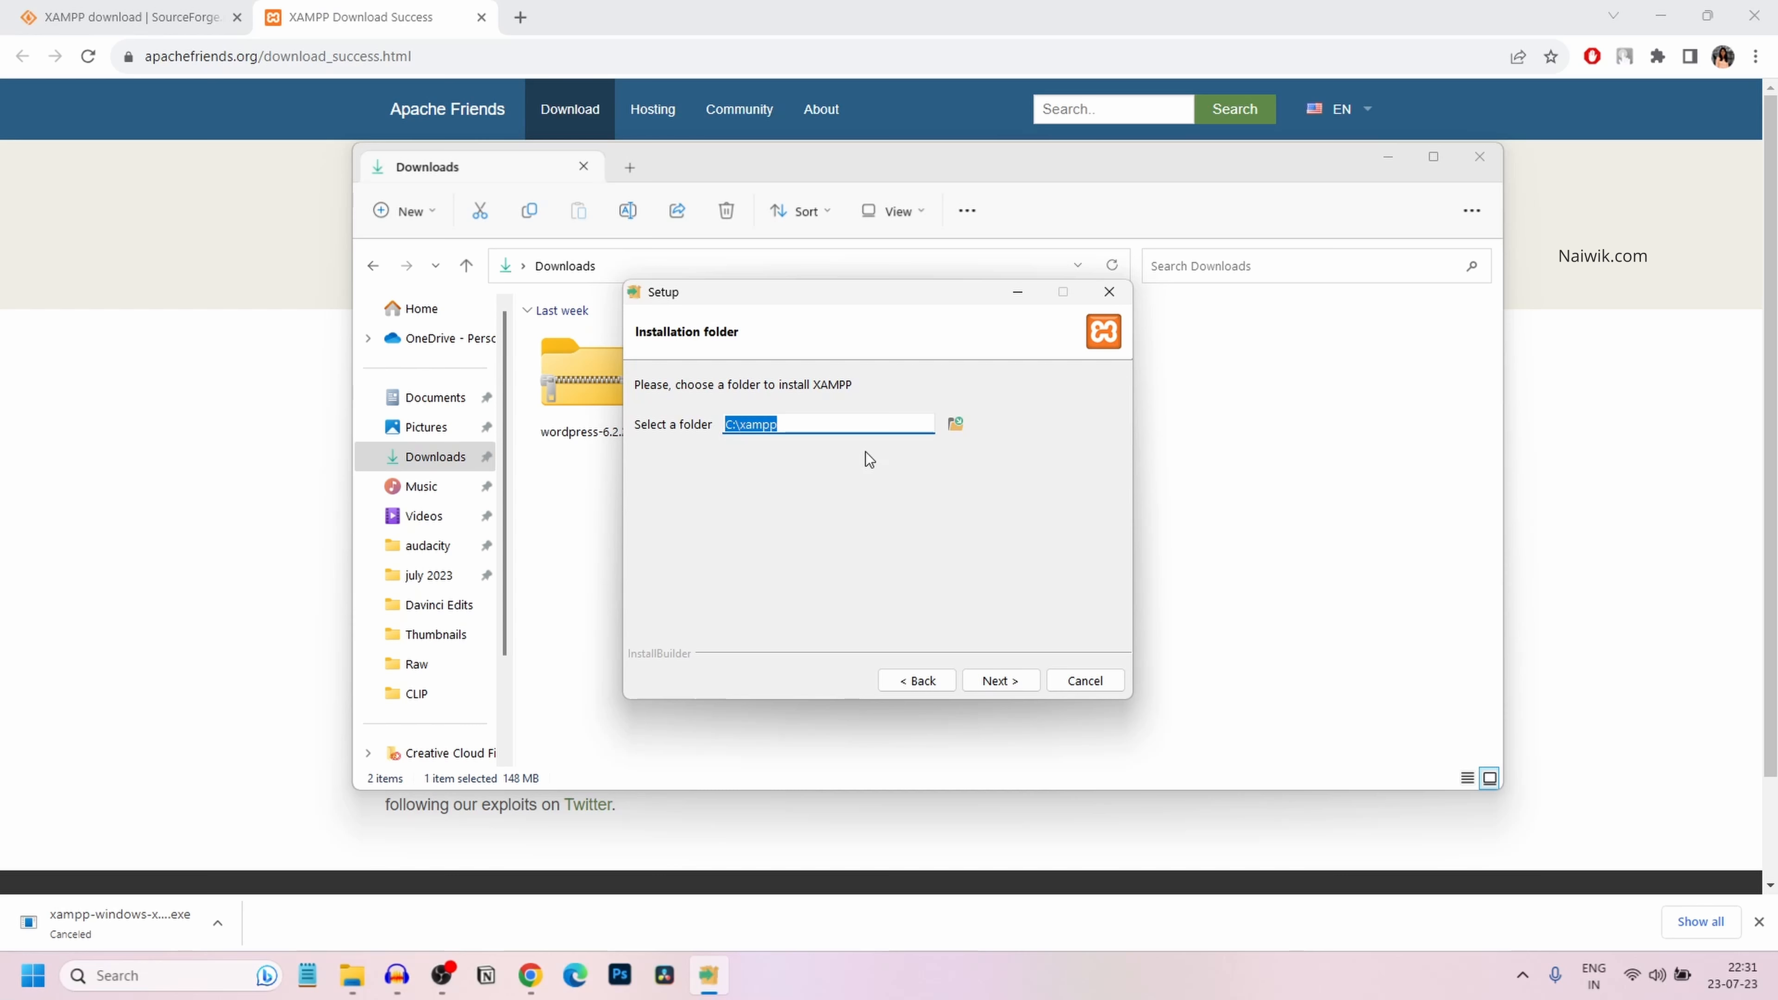
{"action": "left_click", "coordinate": [988, 685]}
{"action": "left_click", "coordinate": [986, 688]}
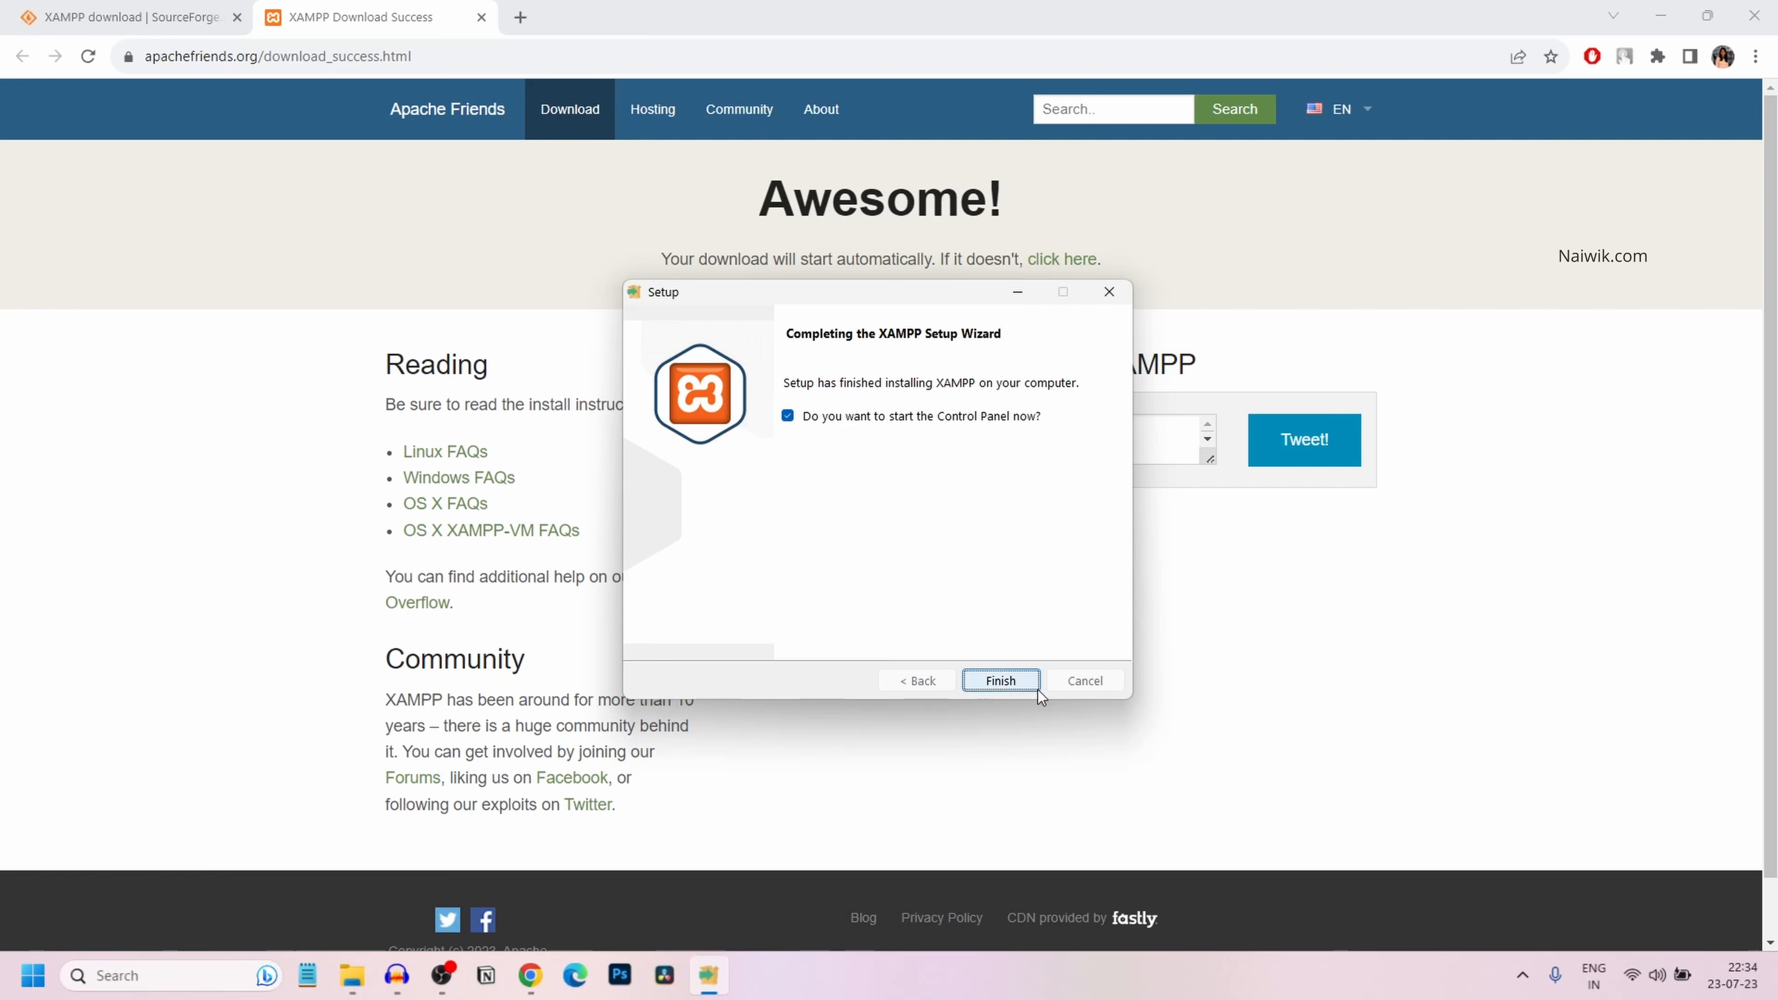
{"action": "left_click", "coordinate": [1017, 683]}
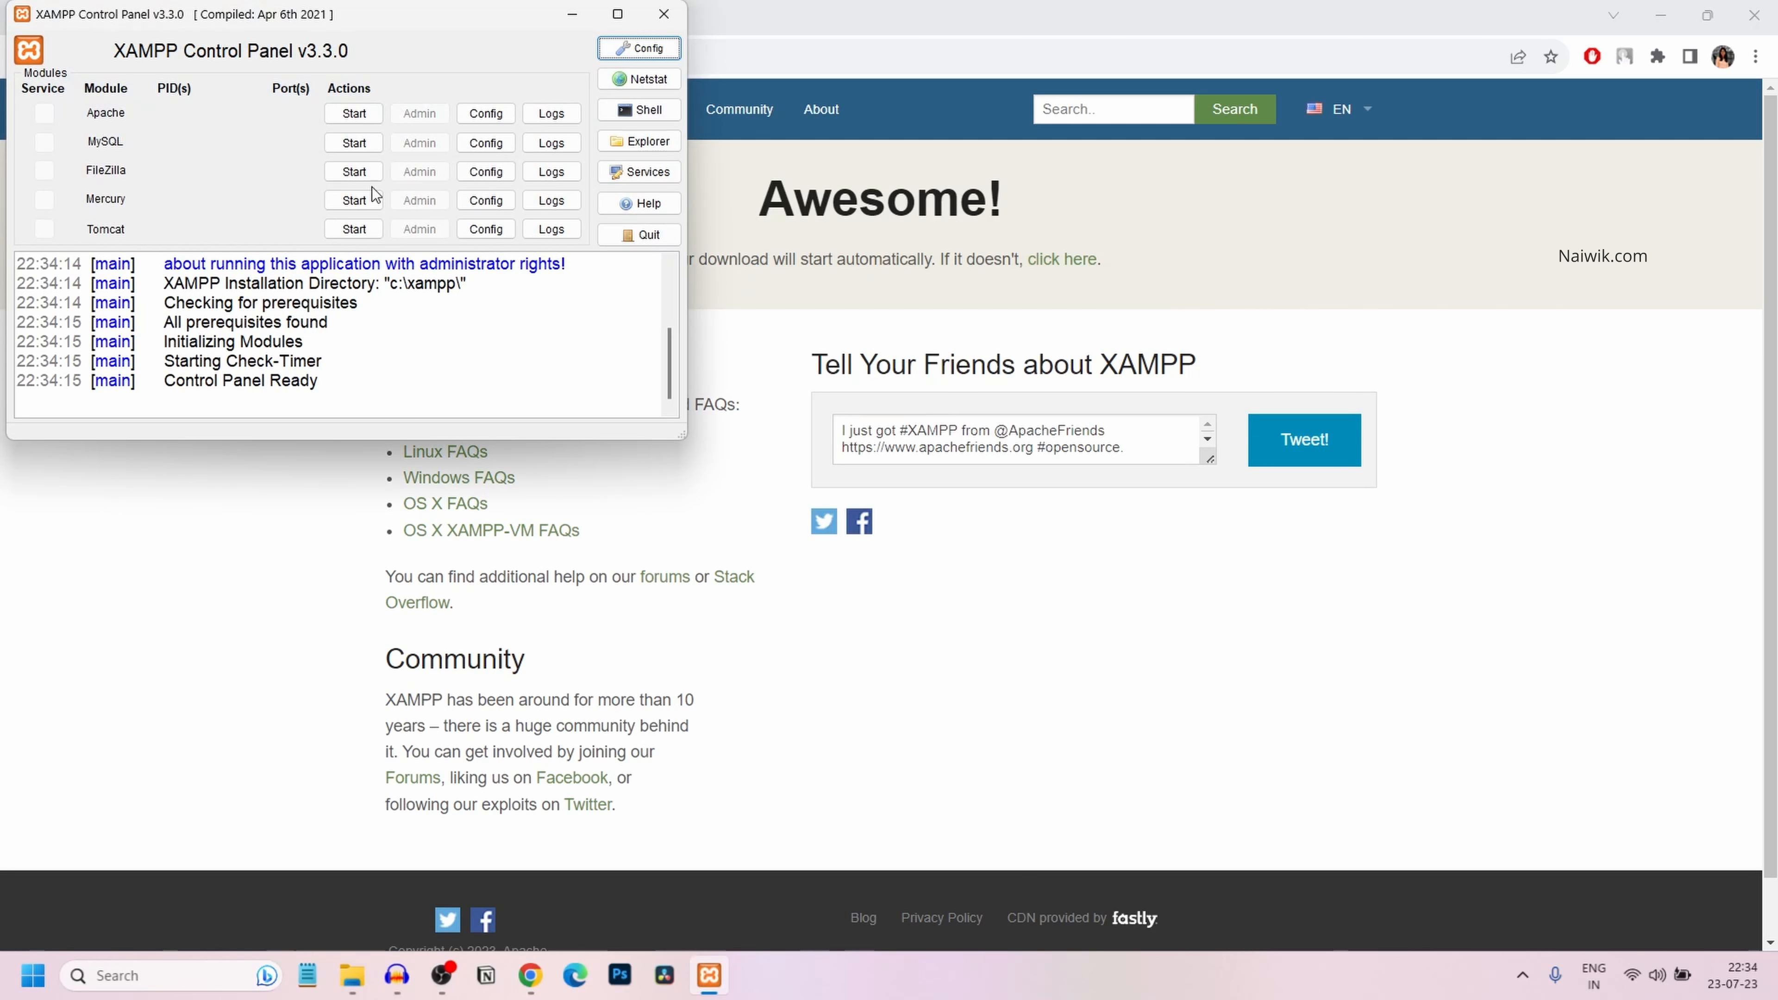
Start Apache (ports 80, 443) and MySQL (port 3306) in the XAMPP Control Panel
{"action": "left_click_drag", "start_coordinate": [332, 14], "coordinate": [861, 263]}
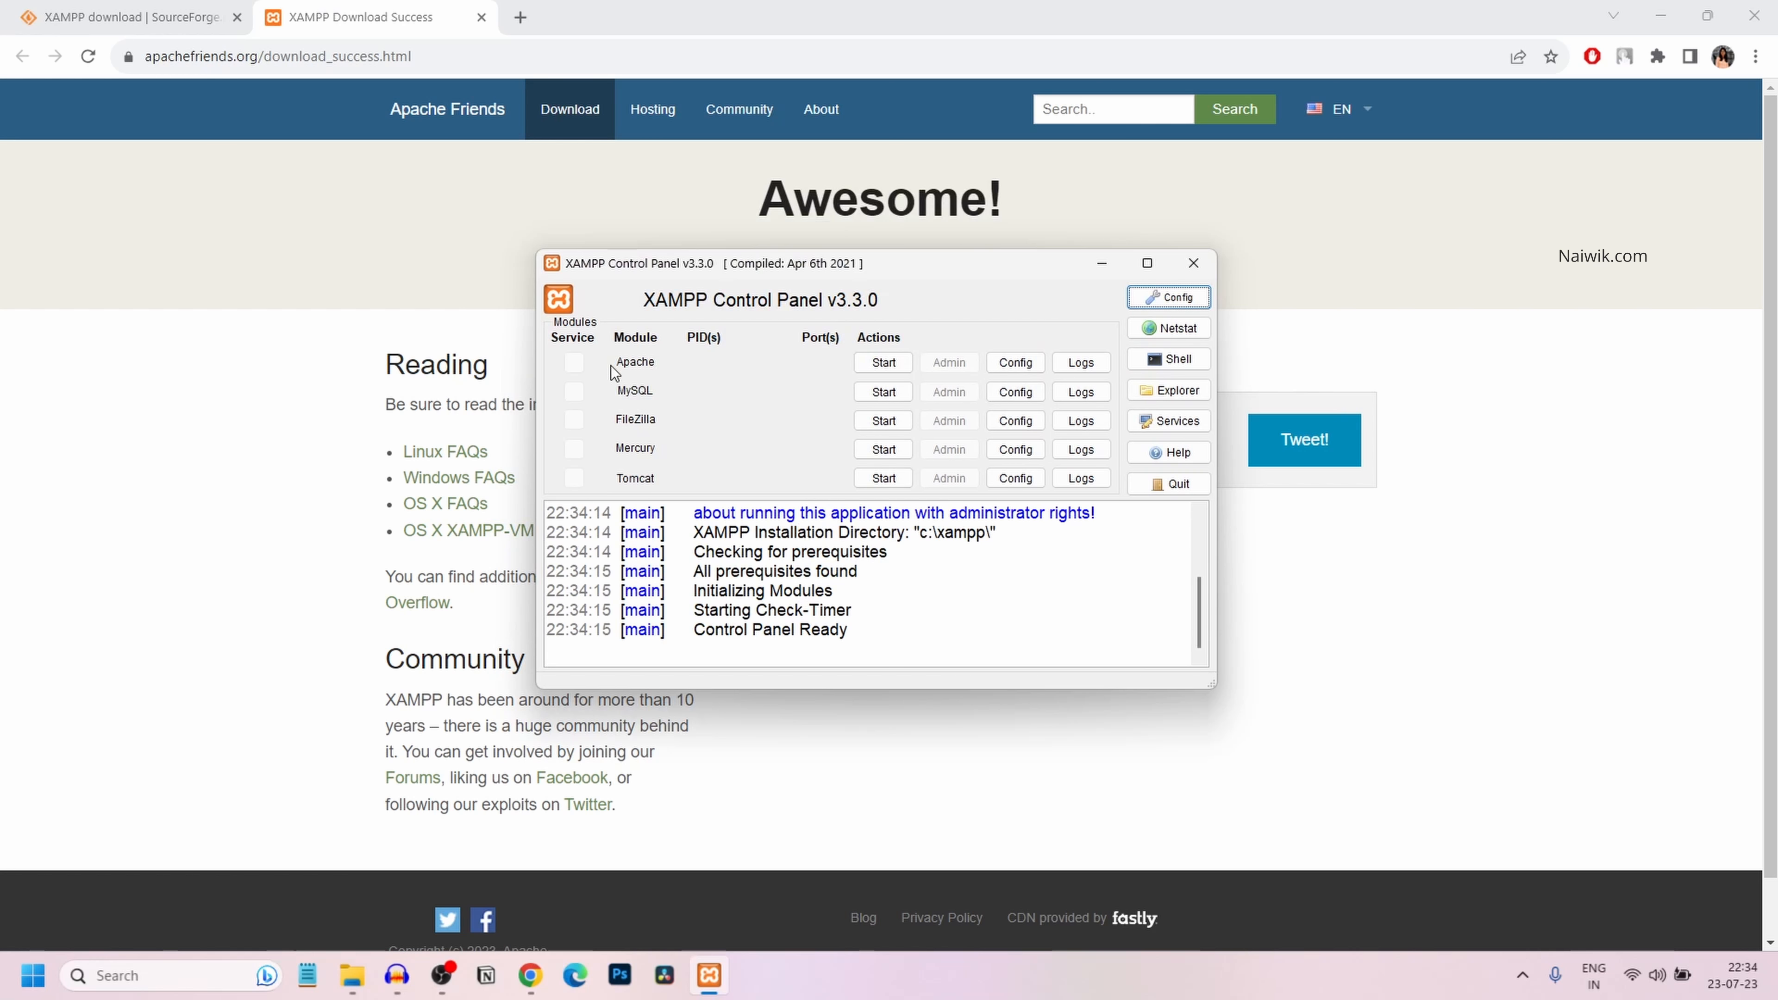
{"action": "left_click", "coordinate": [884, 362]}
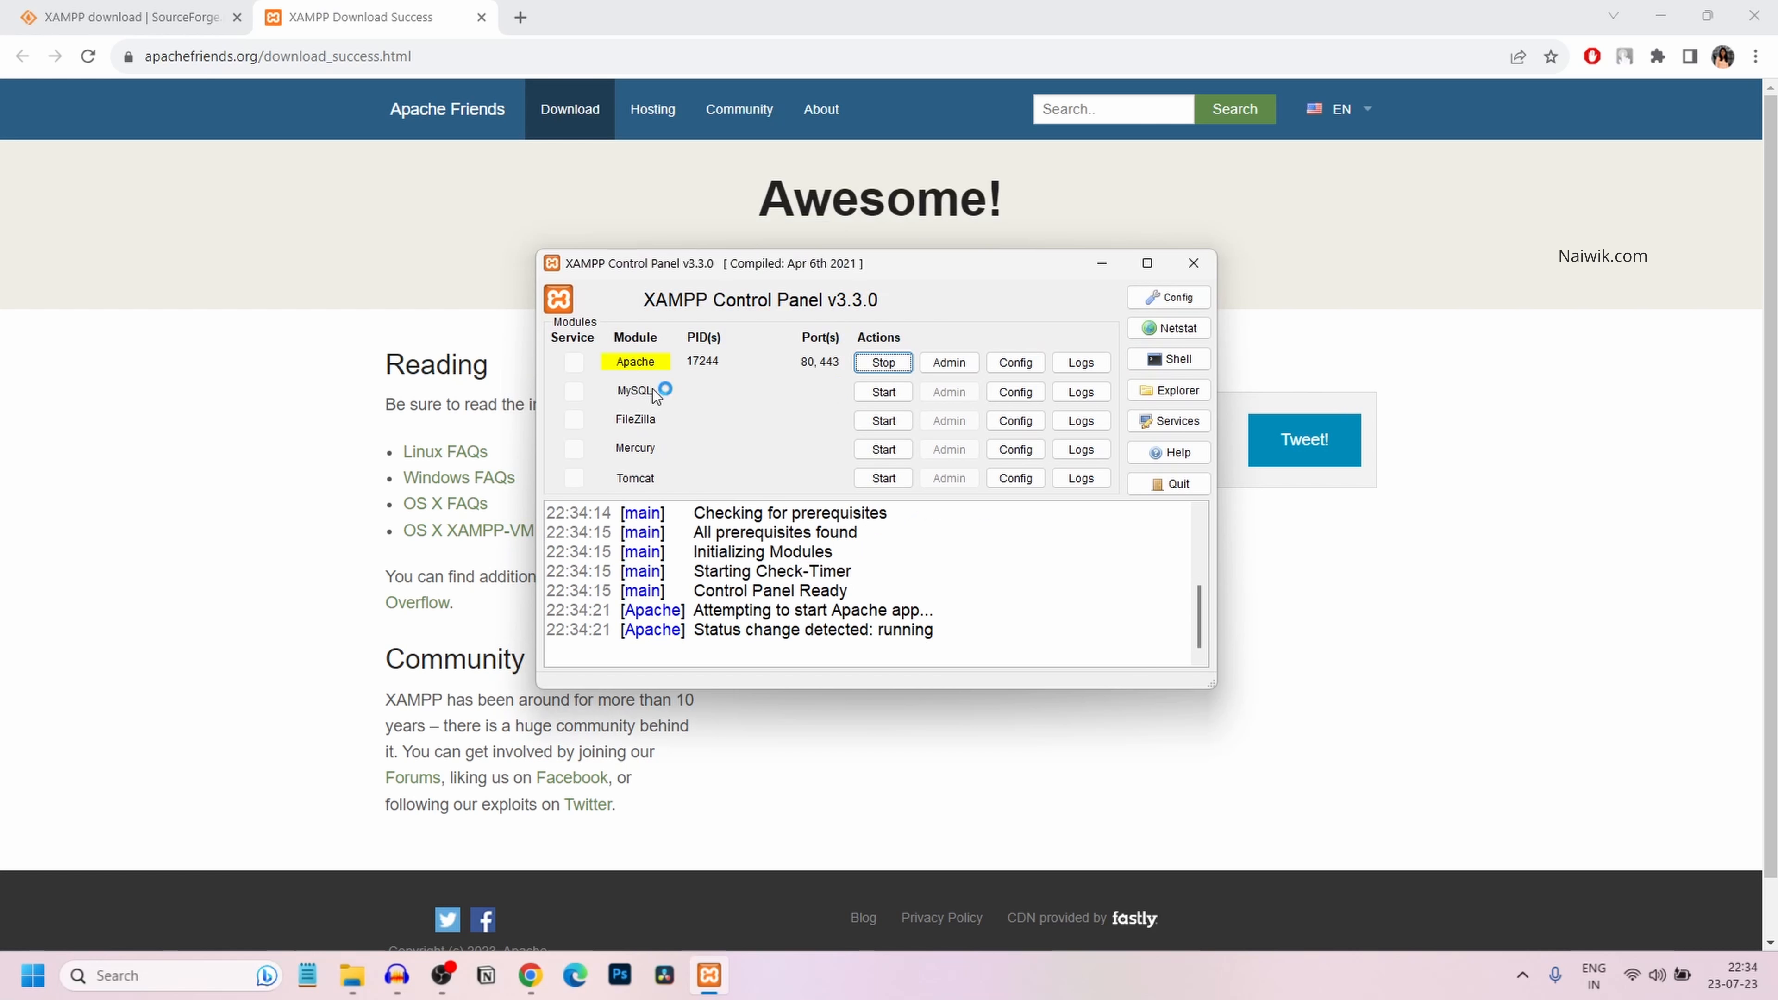
{"action": "left_click", "coordinate": [883, 392]}
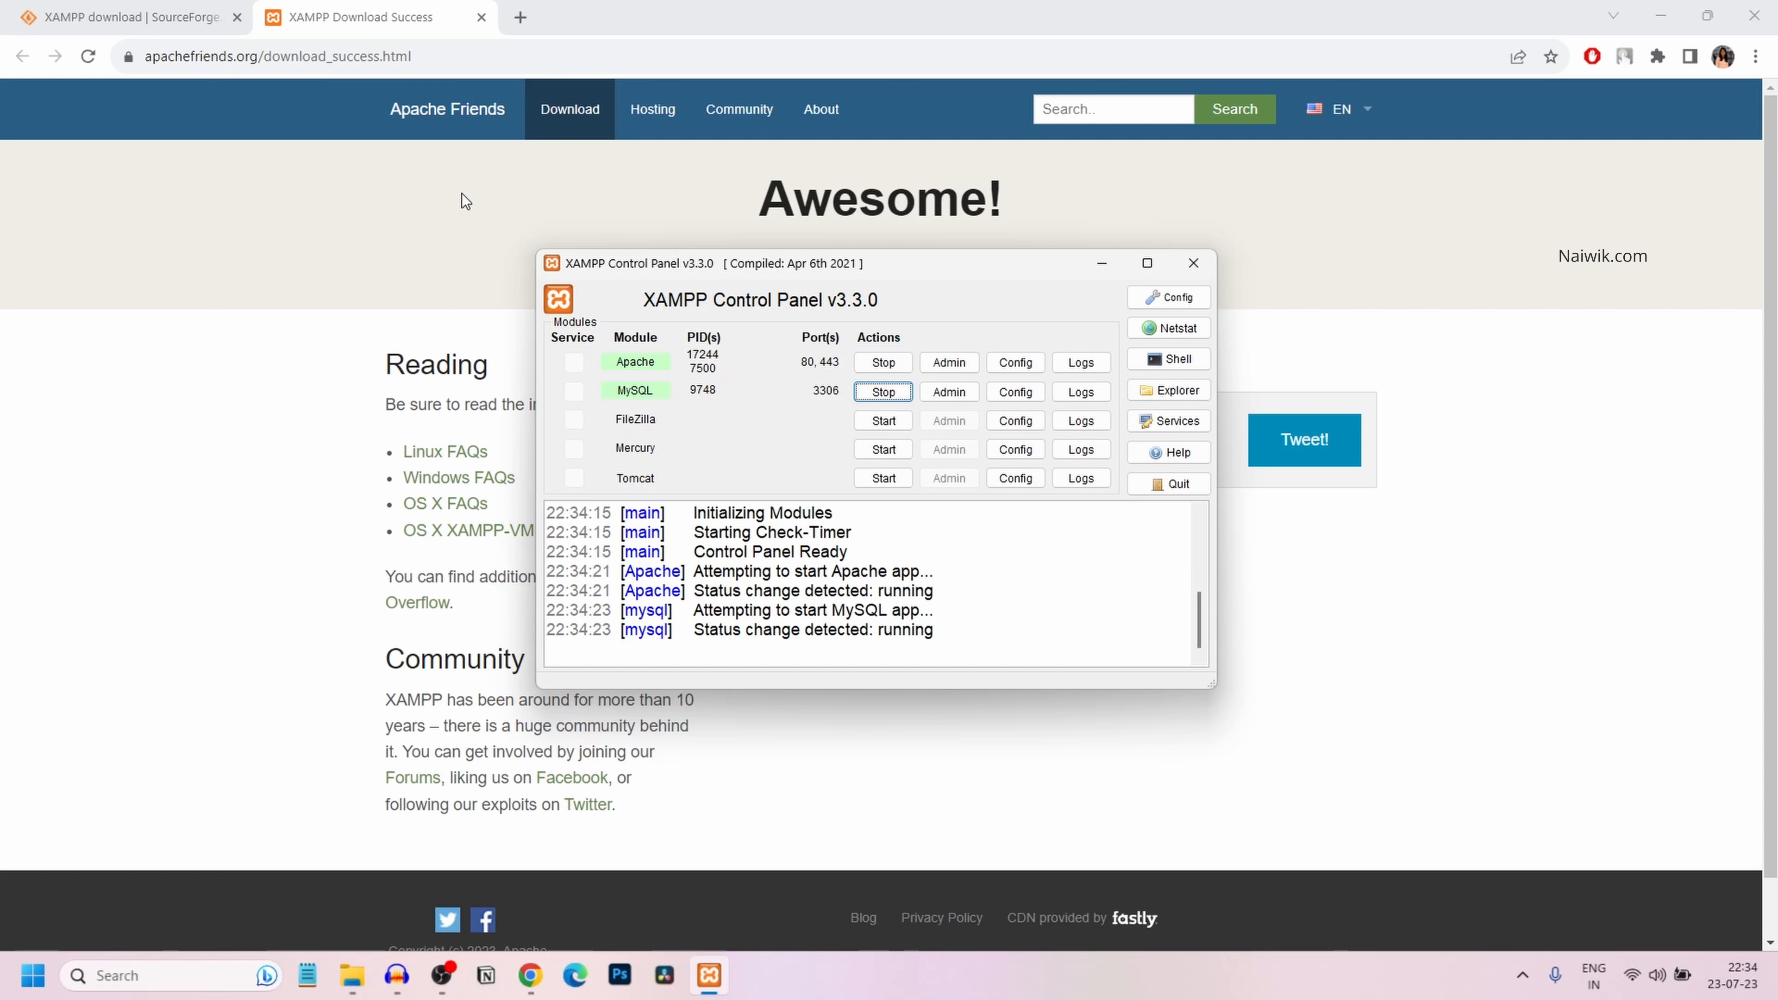
{"action": "left_click", "coordinate": [1168, 390]}
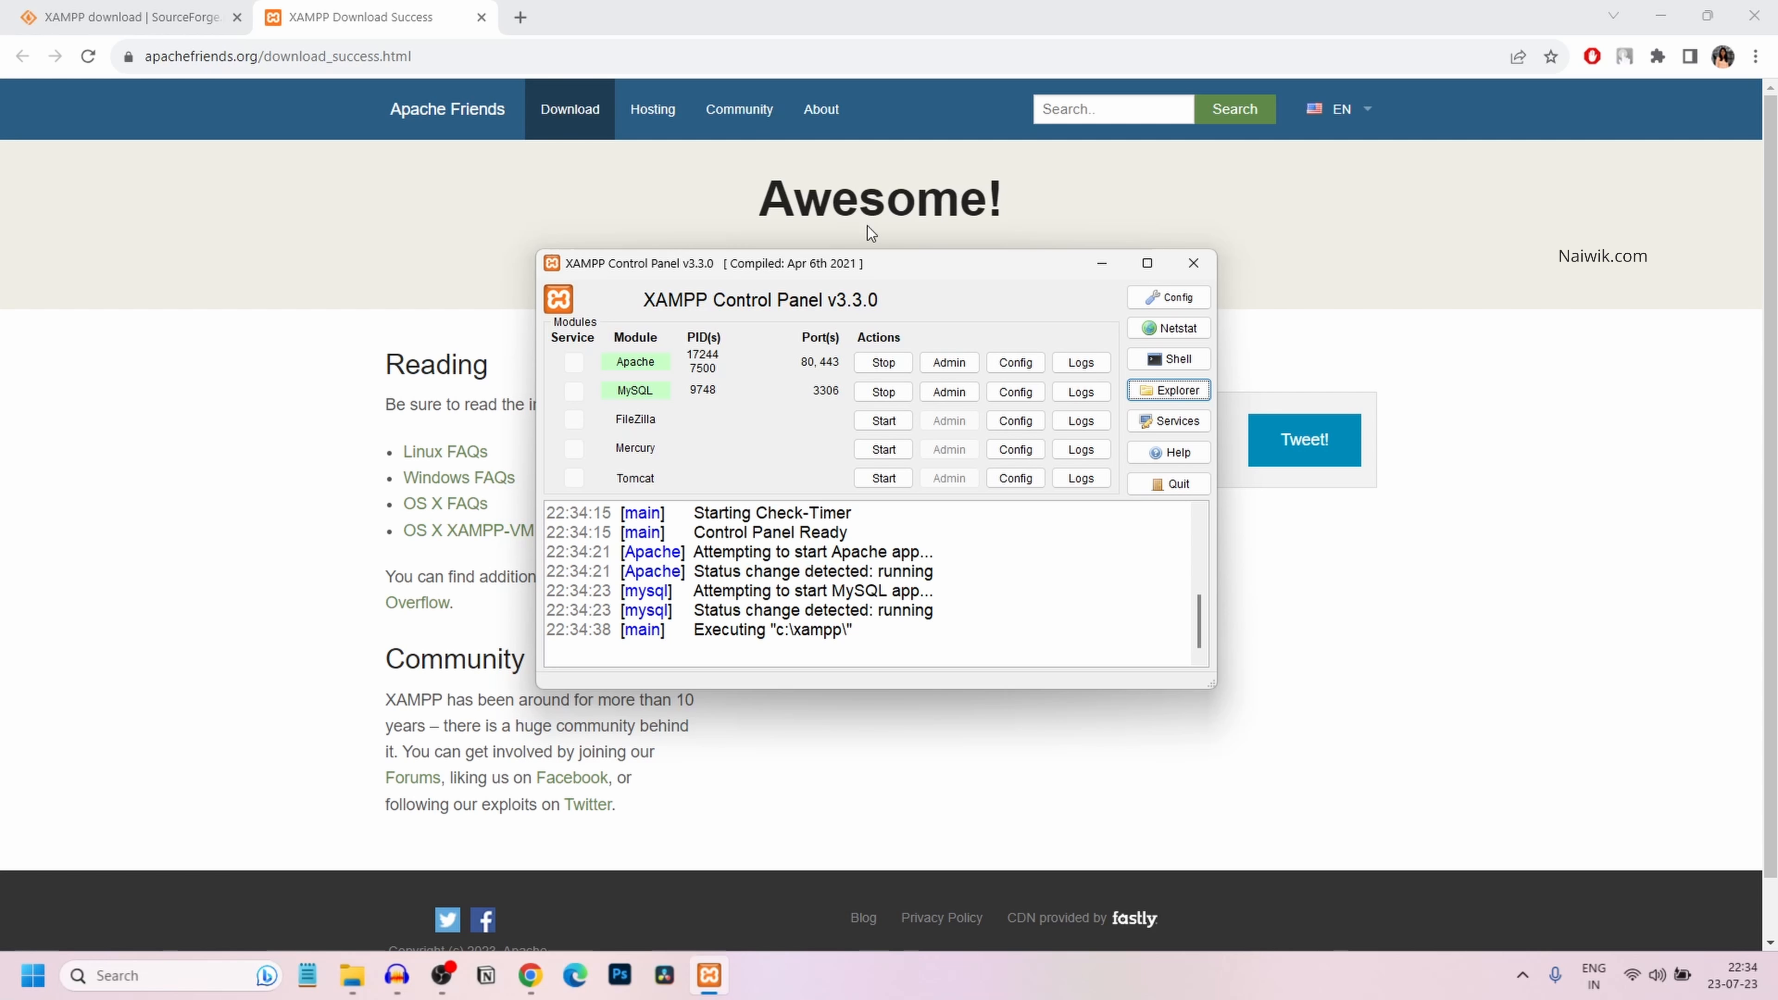
Browse File Explorer through Local Disk (C:) and xampp into the htdocs folder
{"action": "mouse_move", "coordinate": [362, 972]}
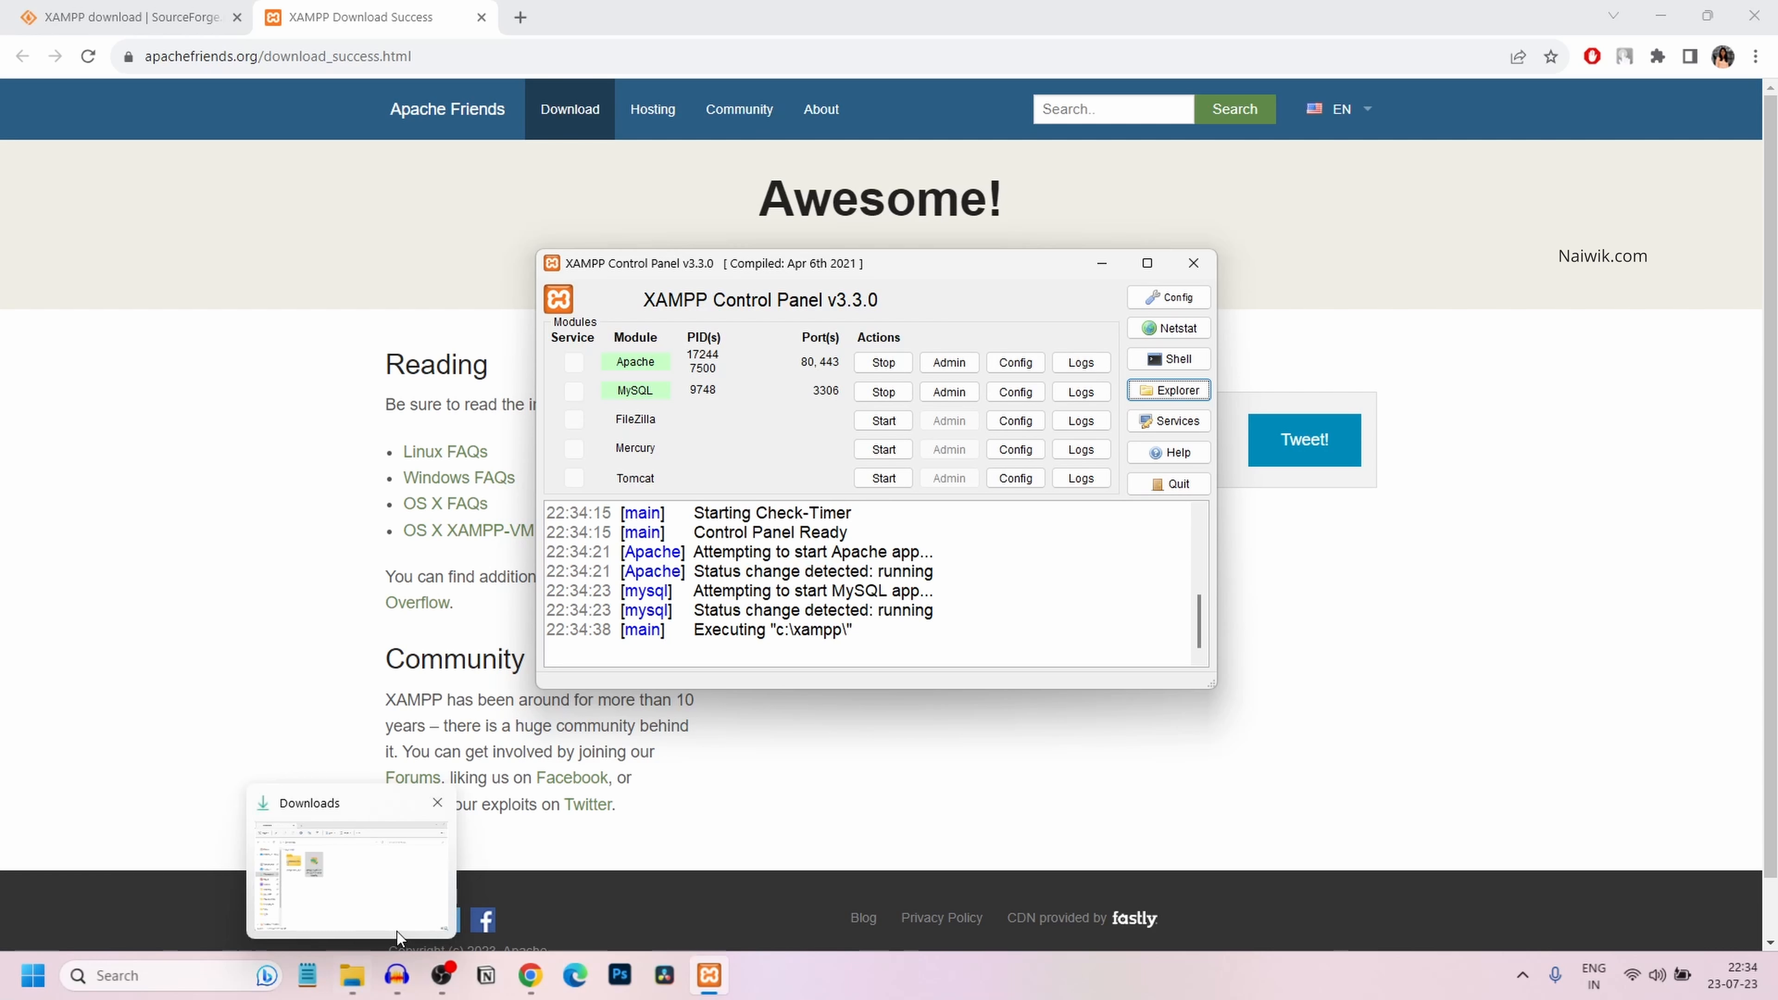
{"action": "left_click", "coordinate": [734, 868]}
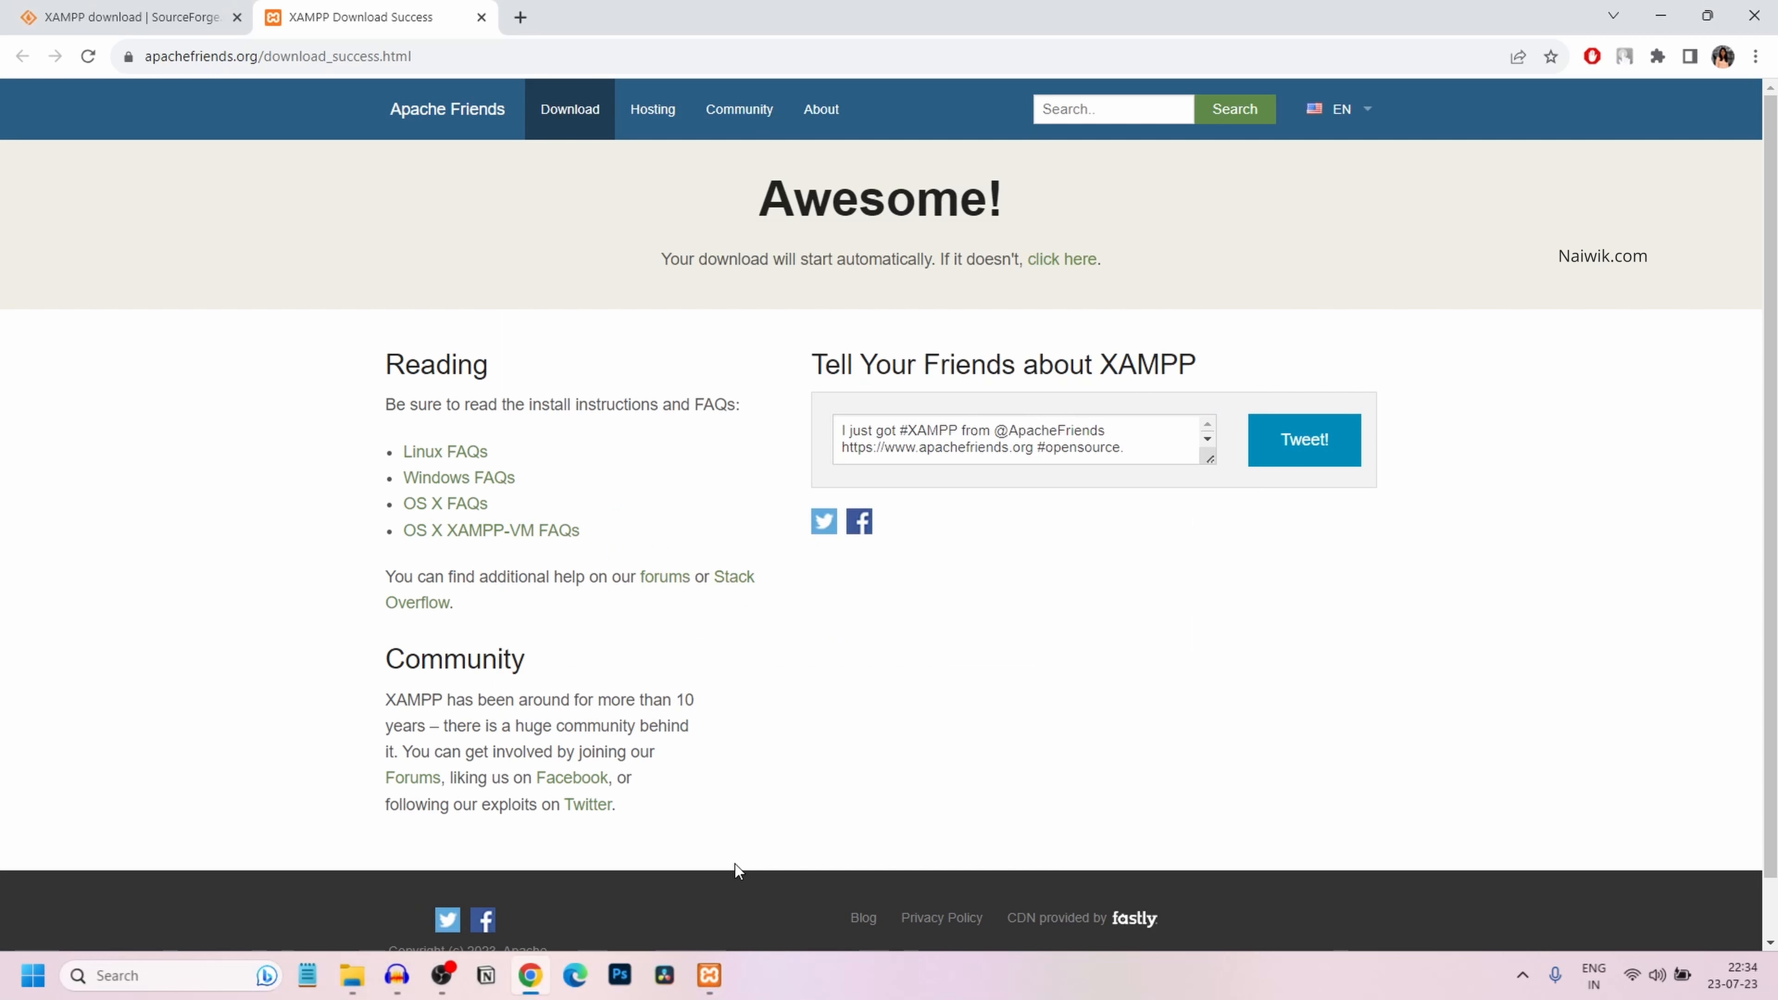
{"action": "left_click", "coordinate": [352, 975]}
{"action": "right_click", "coordinate": [666, 357]}
{"action": "left_click", "coordinate": [720, 416]}
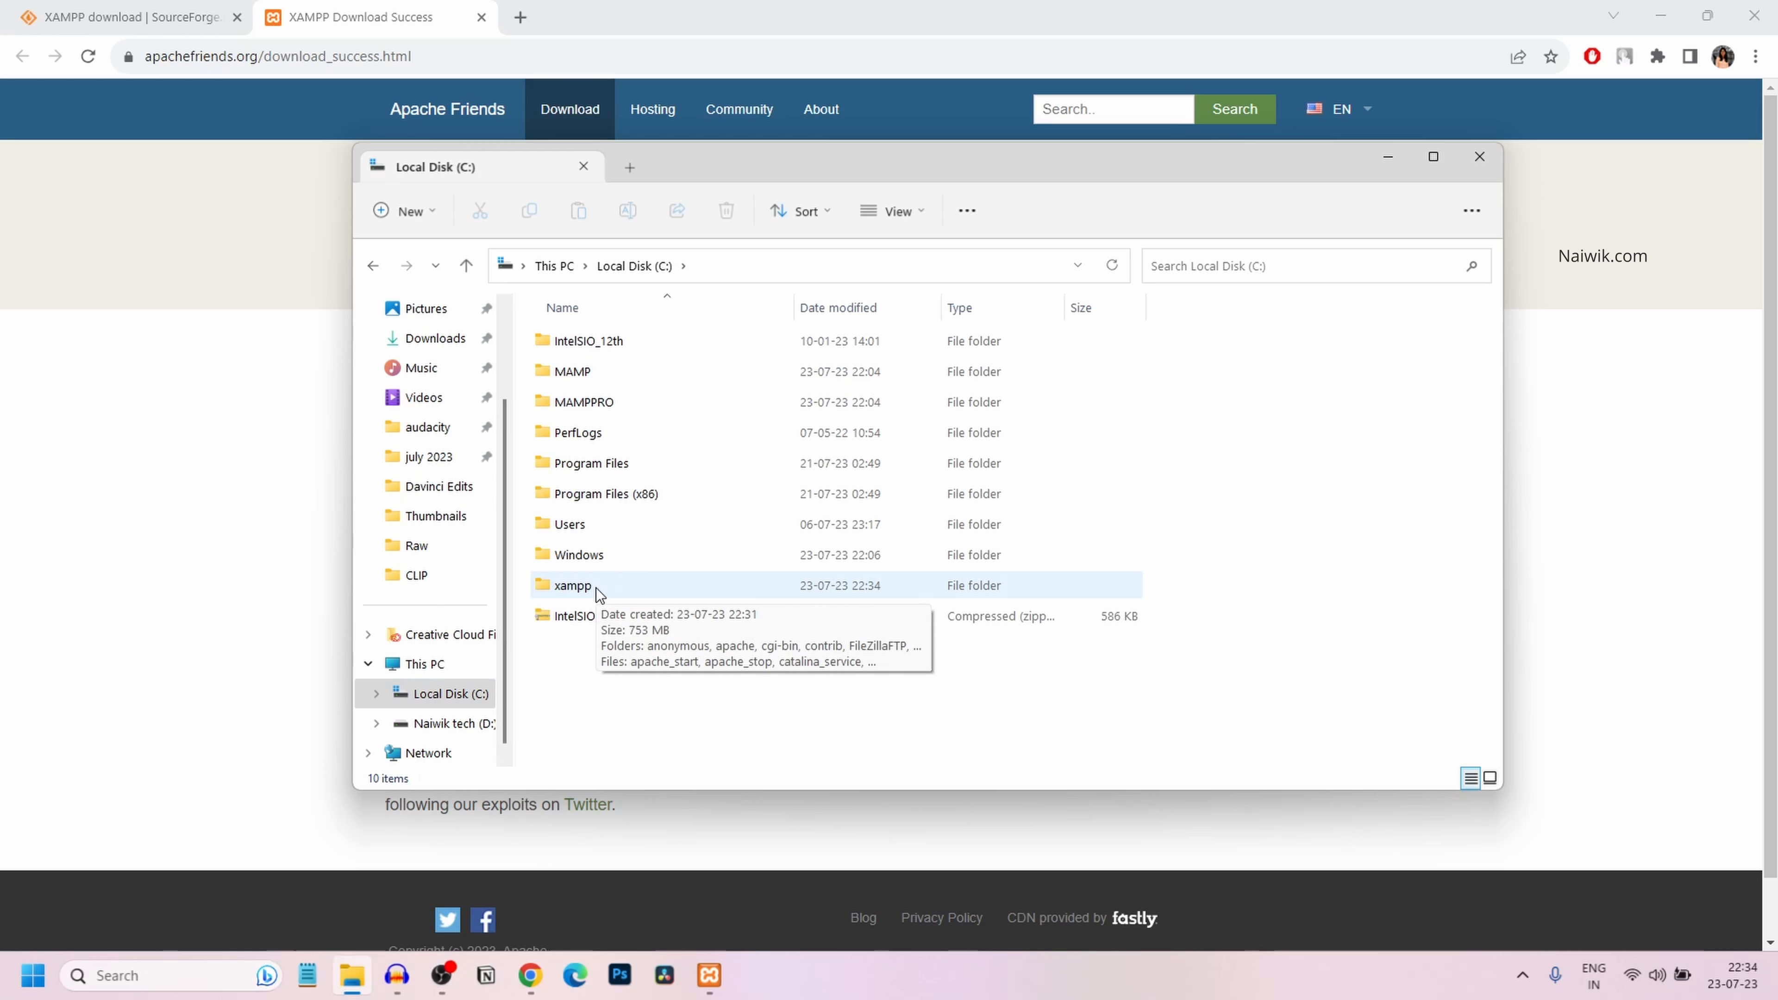
{"action": "right_click", "coordinate": [596, 587]}
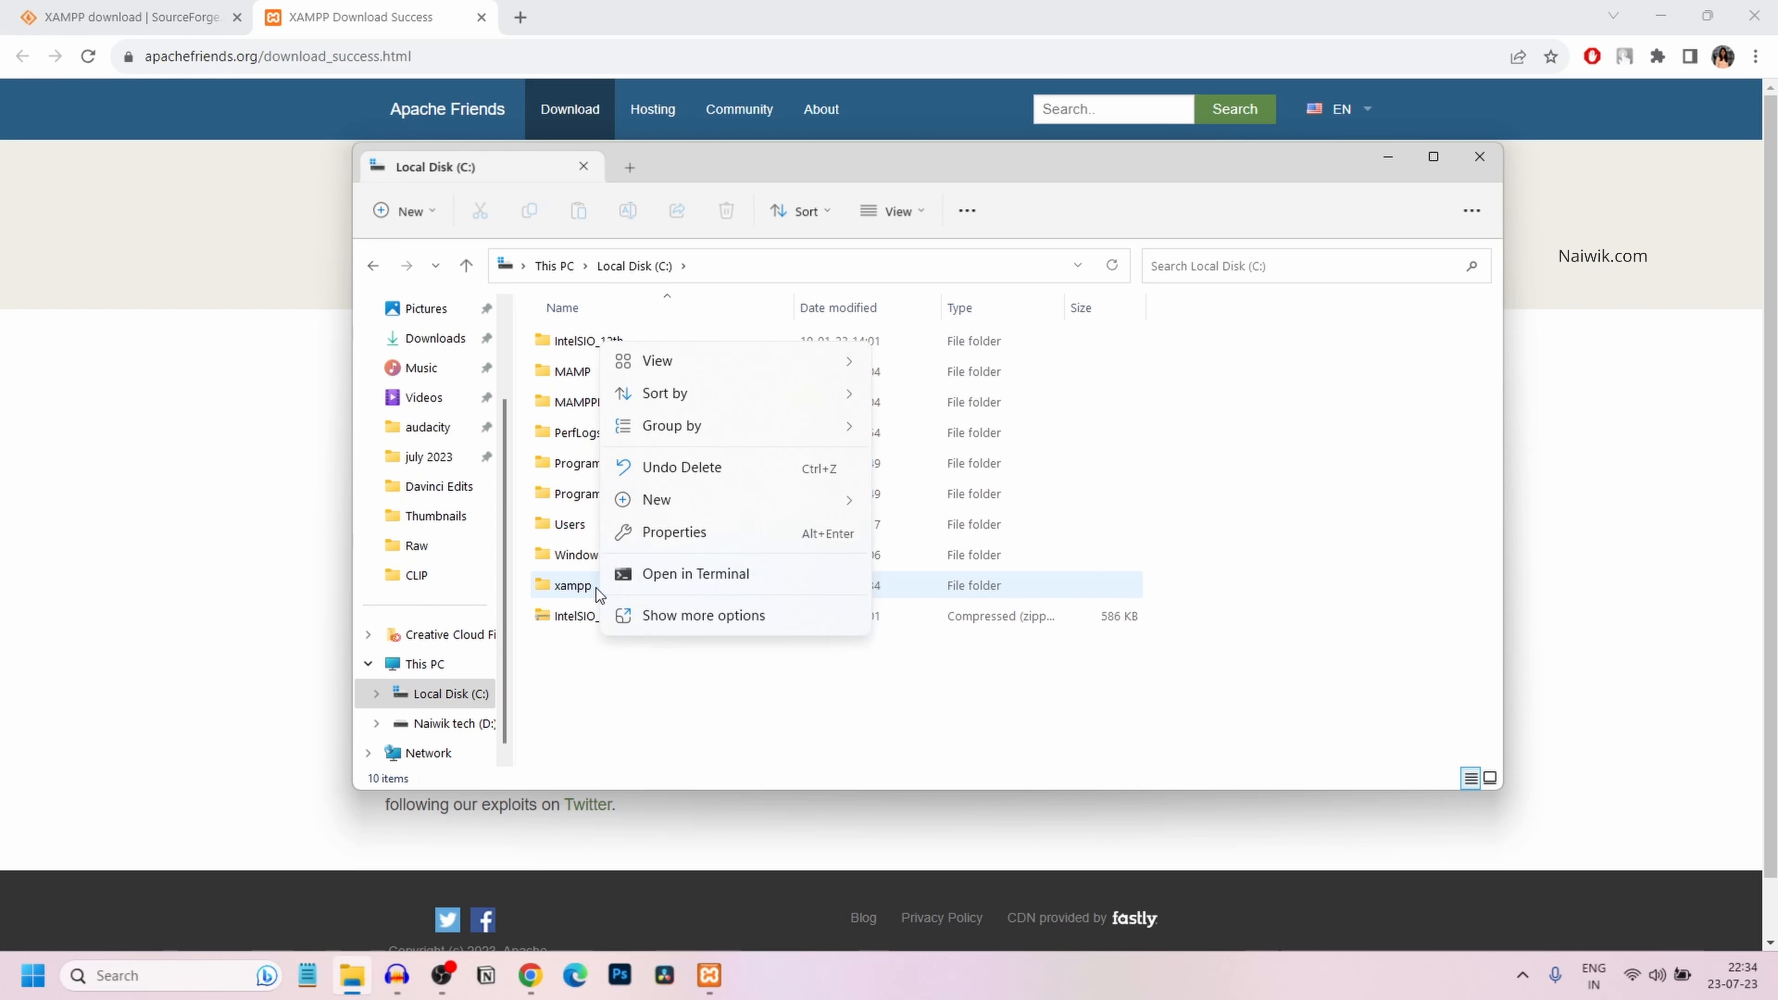
{"action": "double_click", "coordinate": [581, 589]}
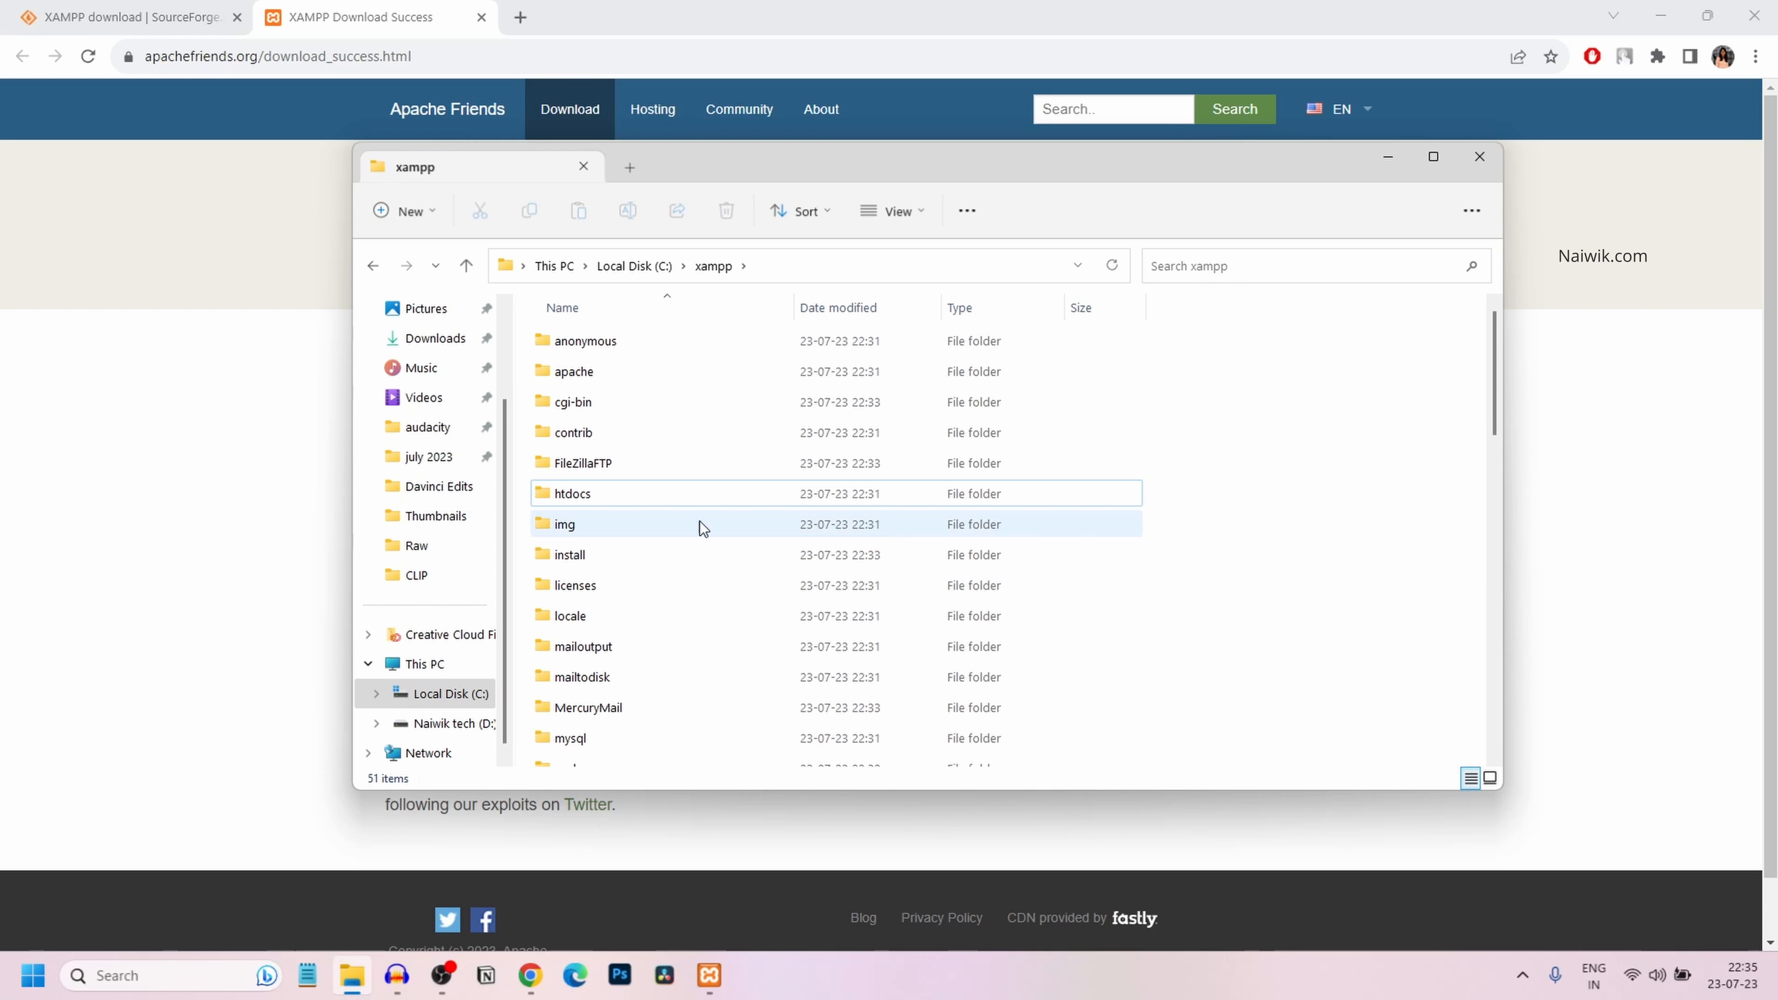
{"action": "right_click", "coordinate": [557, 496]}
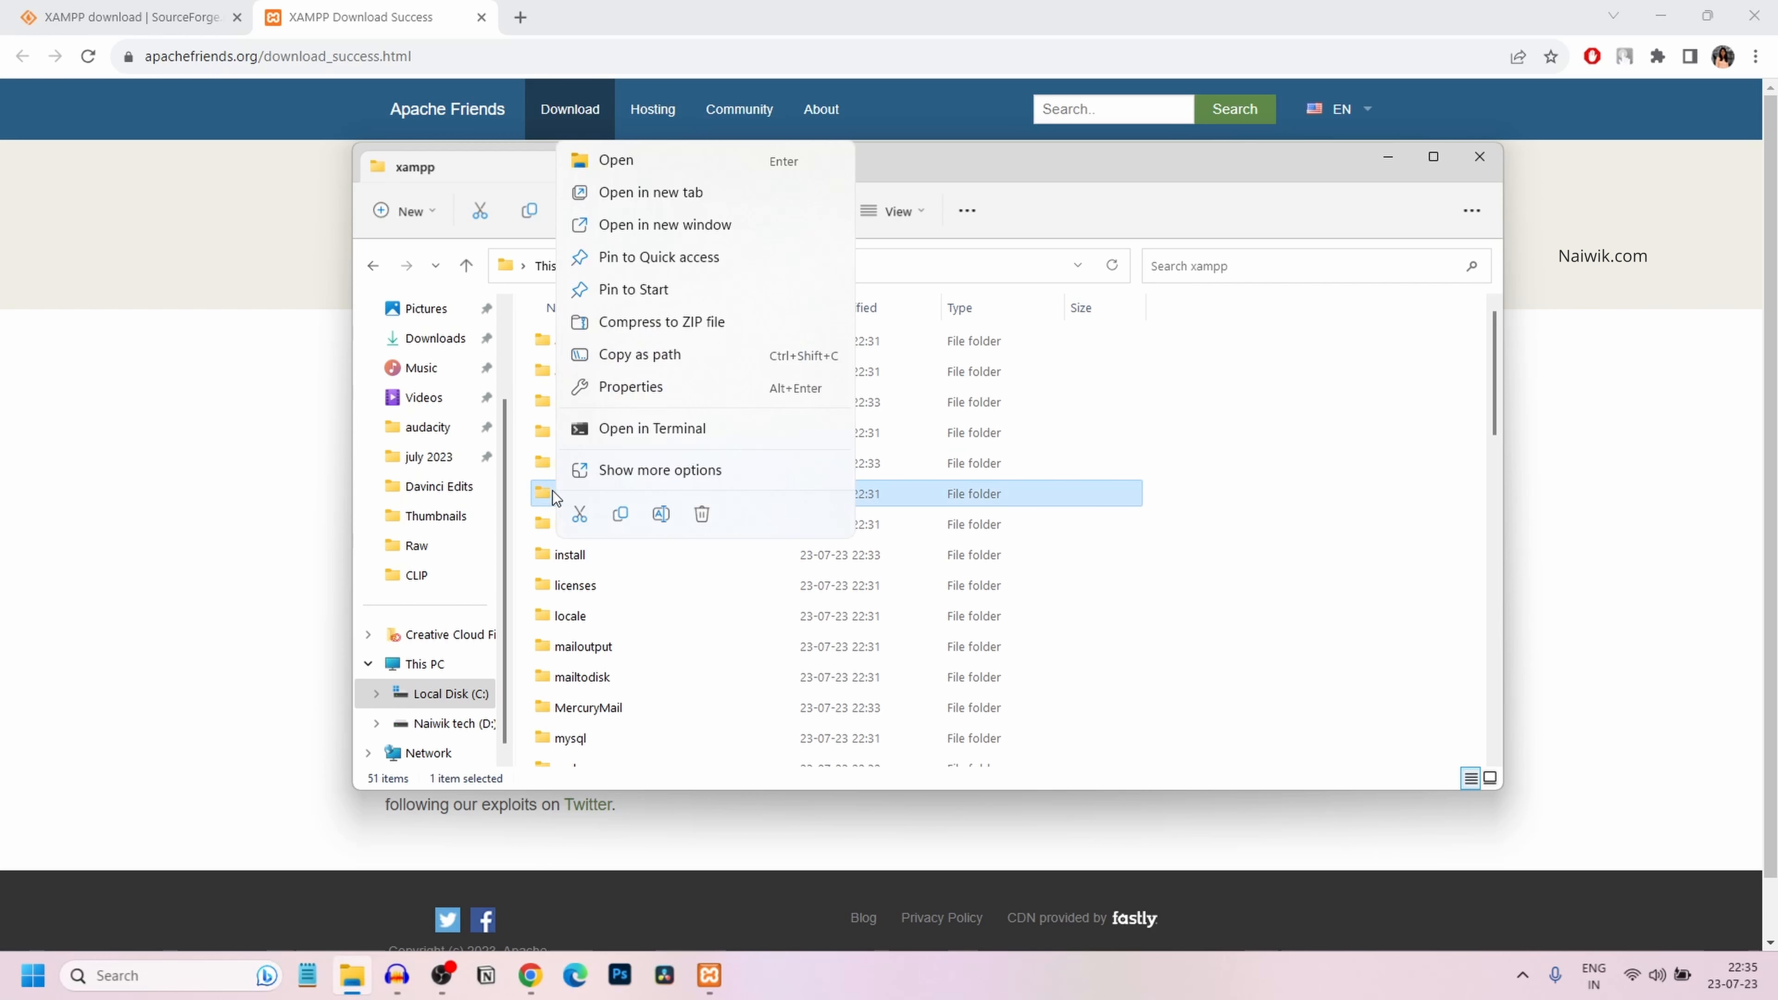
{"action": "left_click", "coordinate": [583, 165]}
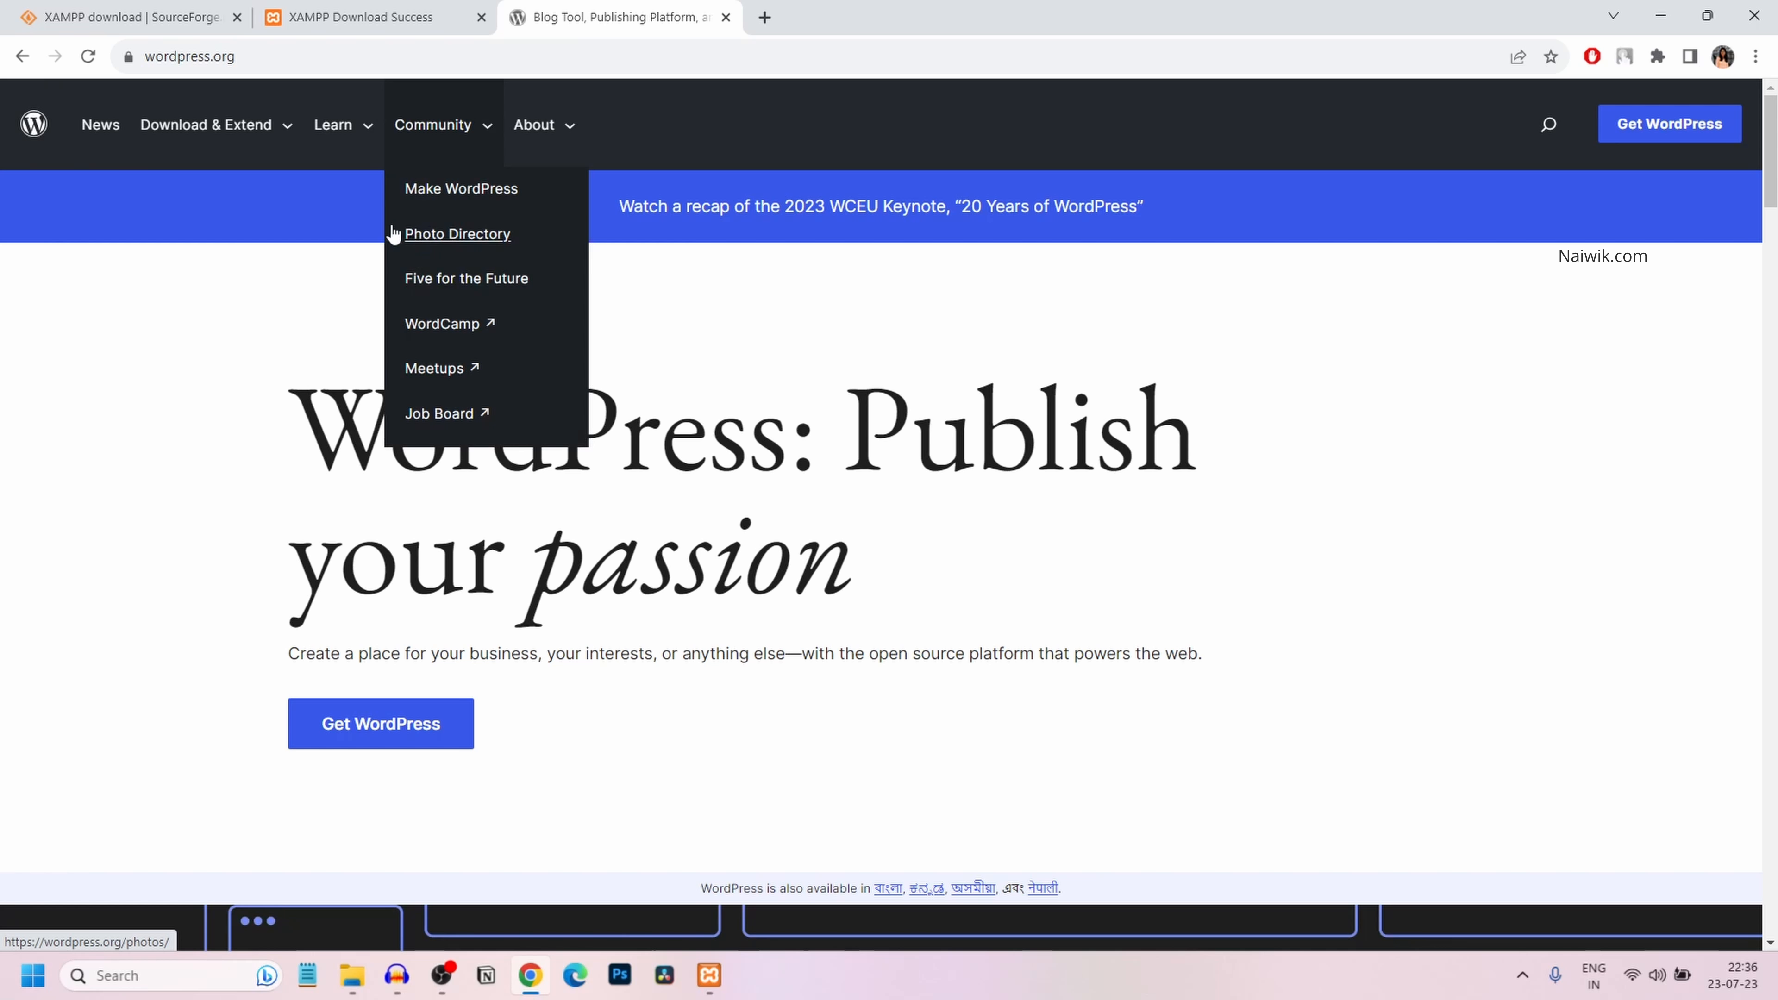
Get WordPress 6.2.2 from wordpress.org's download page and view its zip in Downloads
{"action": "left_click", "coordinate": [216, 56]}
{"action": "mouse_move", "coordinate": [168, 138]}
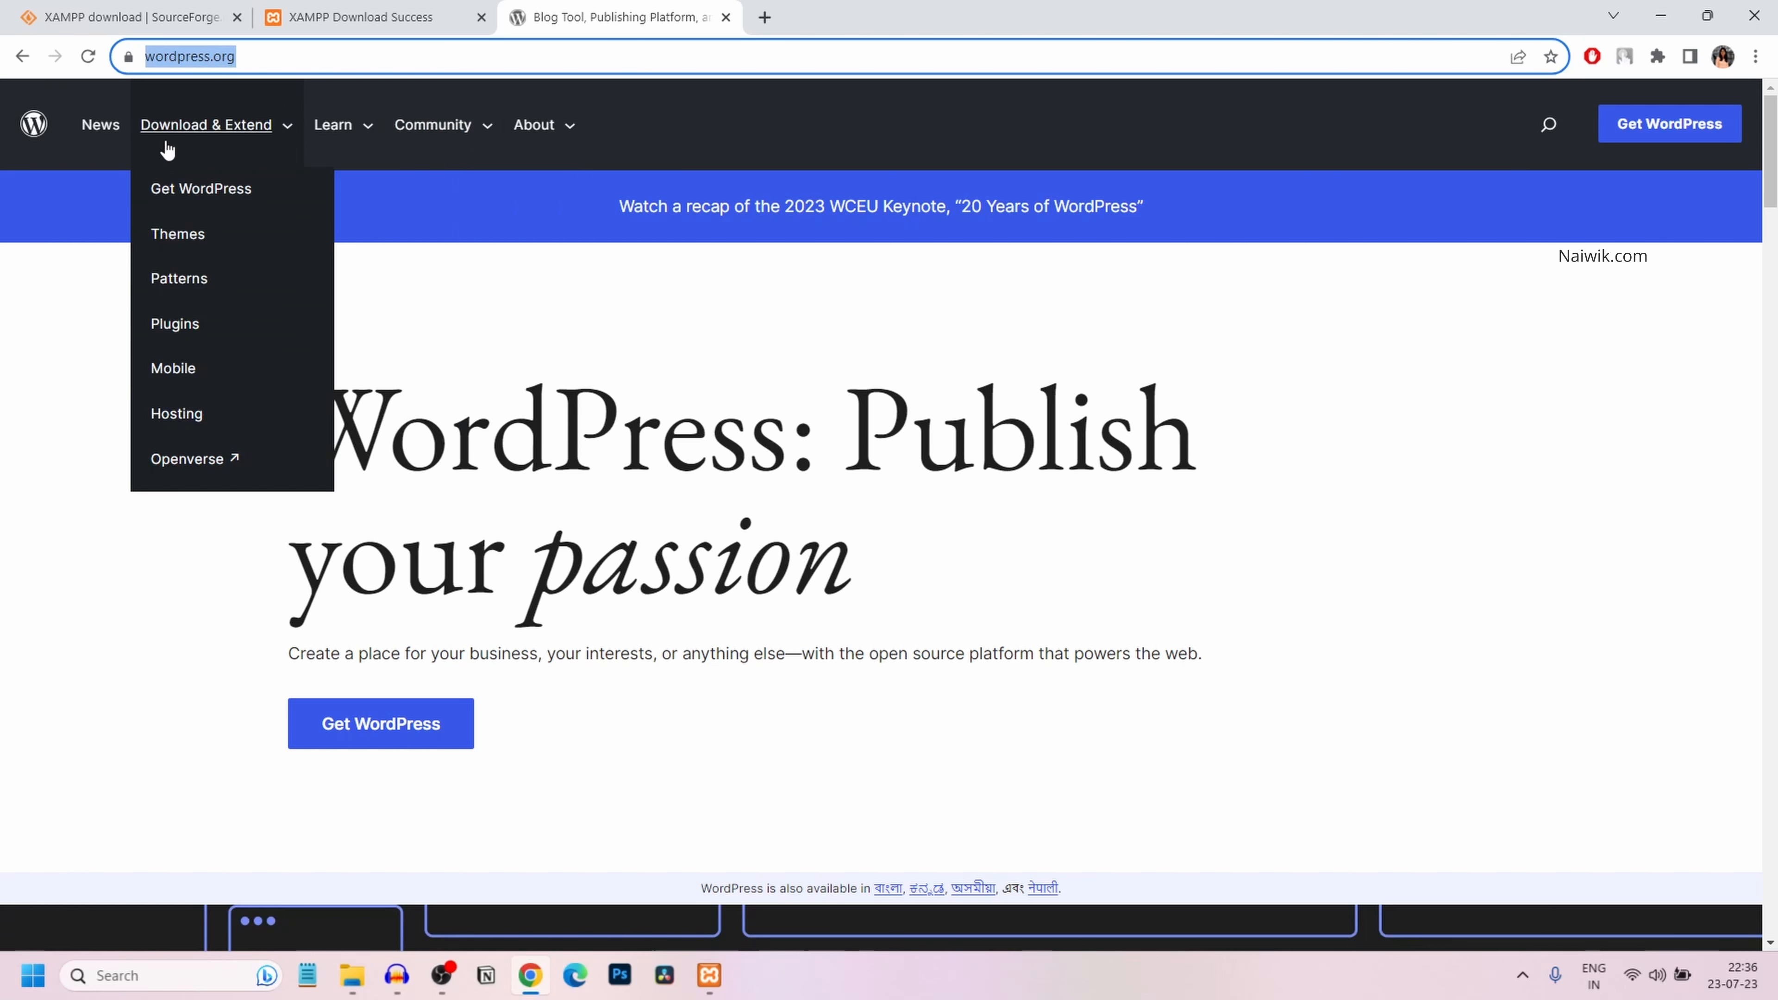
{"action": "left_click", "coordinate": [184, 133]}
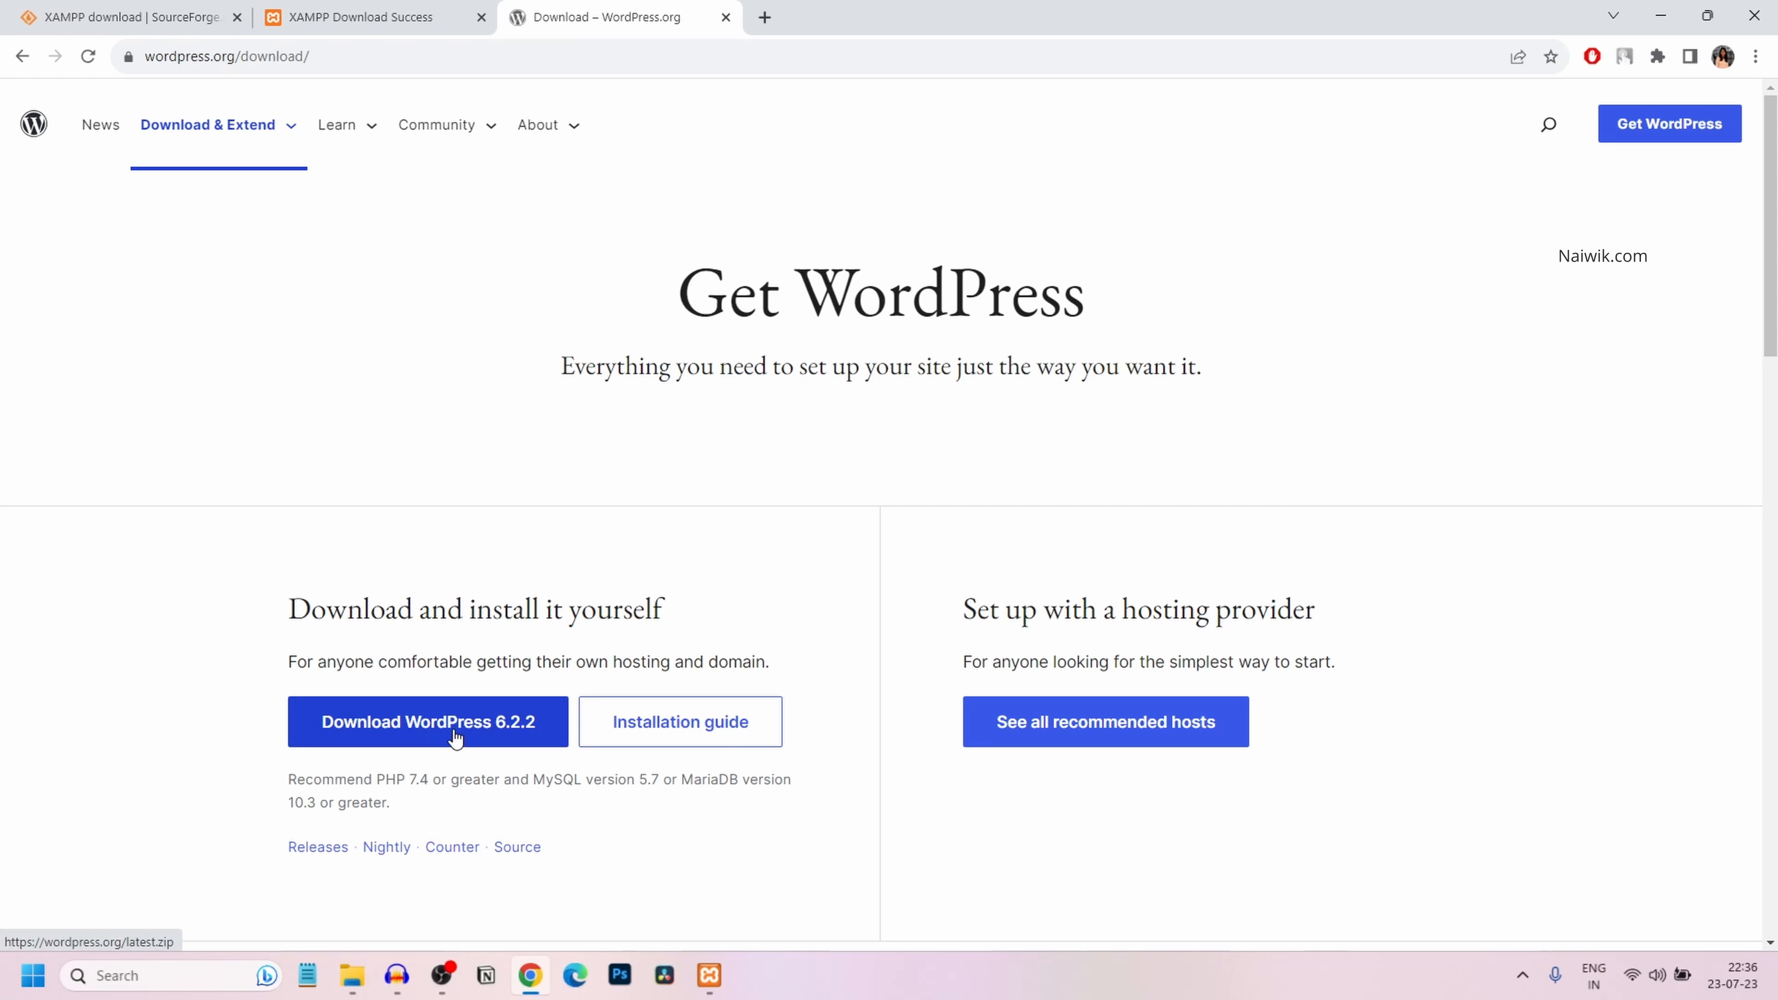
{"action": "left_click", "coordinate": [352, 975]}
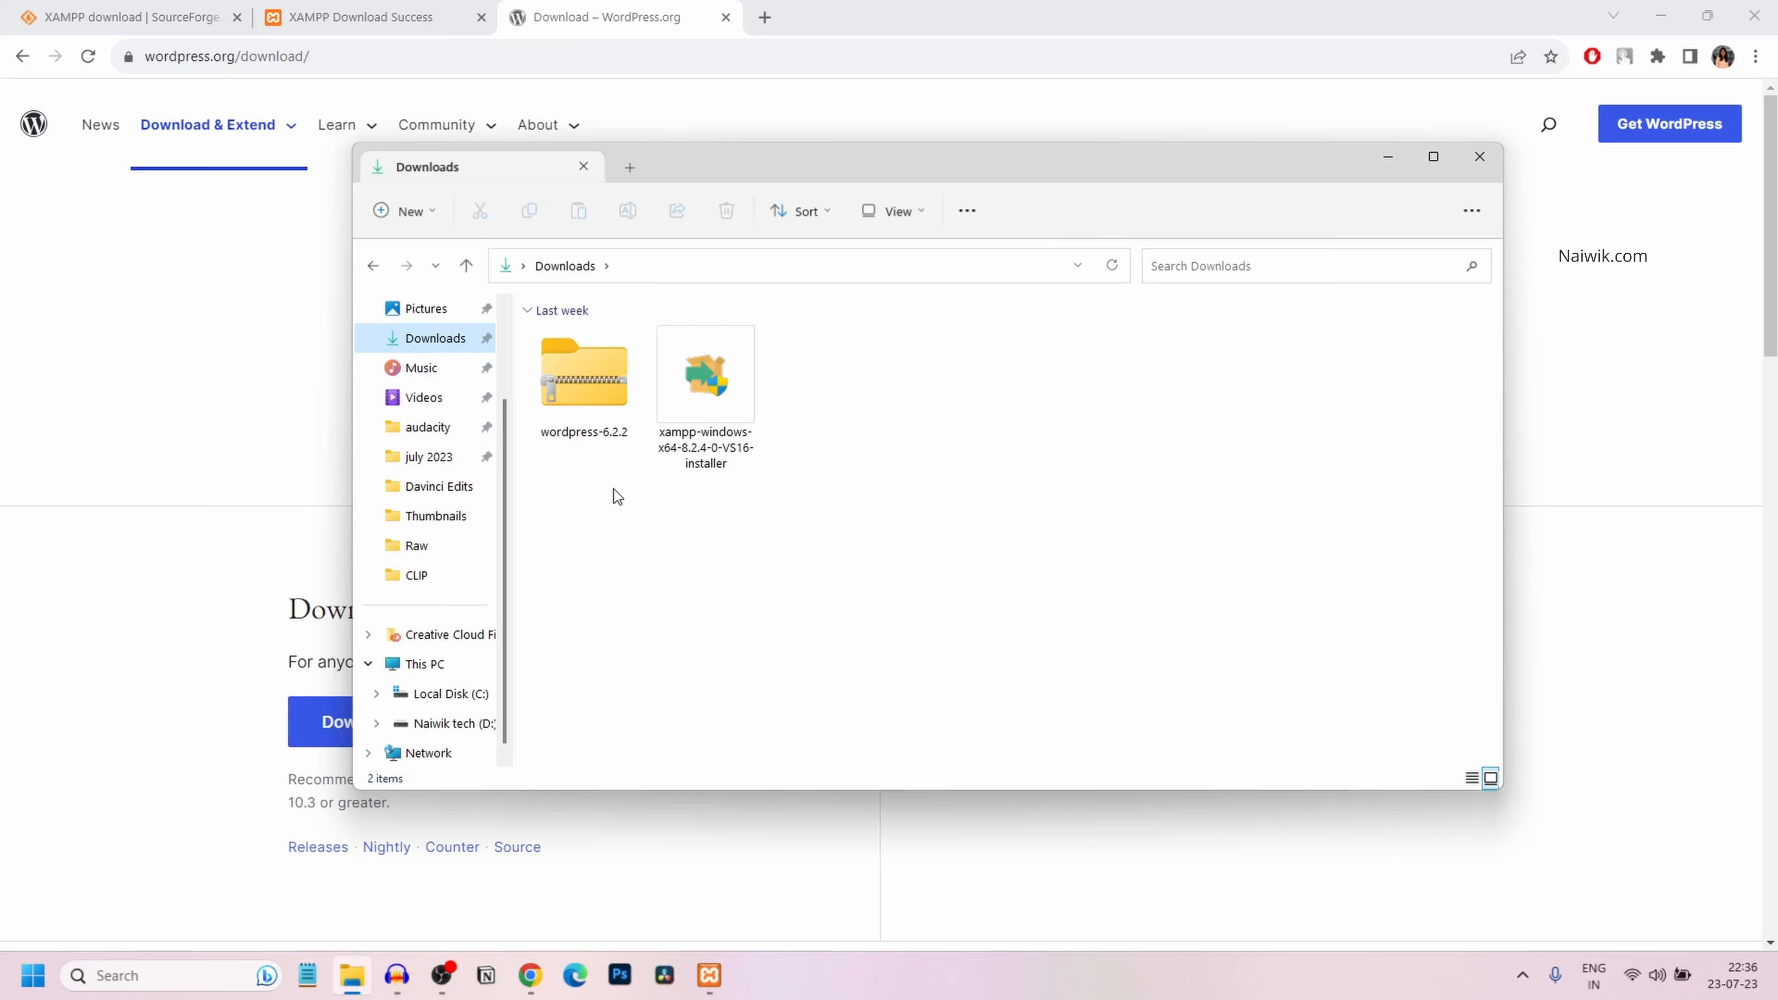
Extract wordpress-6.2.2.zip into a wordpress-6.2.2 folder and open it
{"action": "right_click", "coordinate": [590, 392]}
{"action": "left_click", "coordinate": [762, 590]}
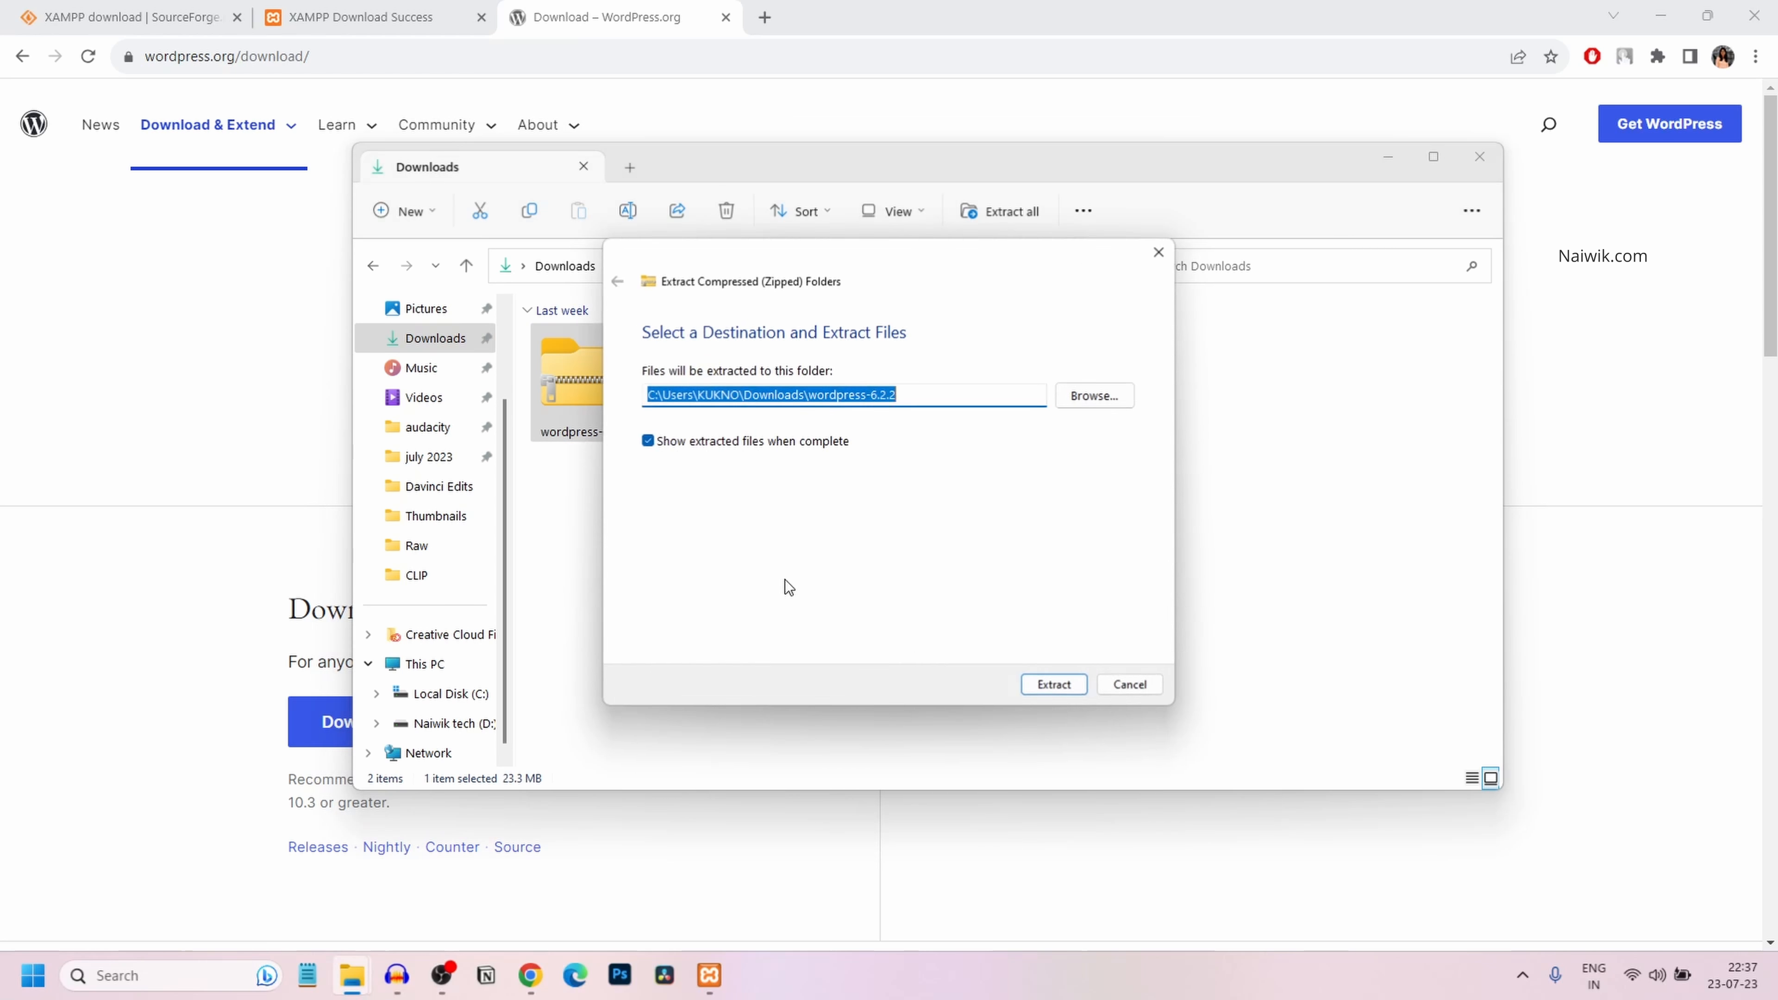
{"action": "left_click", "coordinate": [1072, 686]}
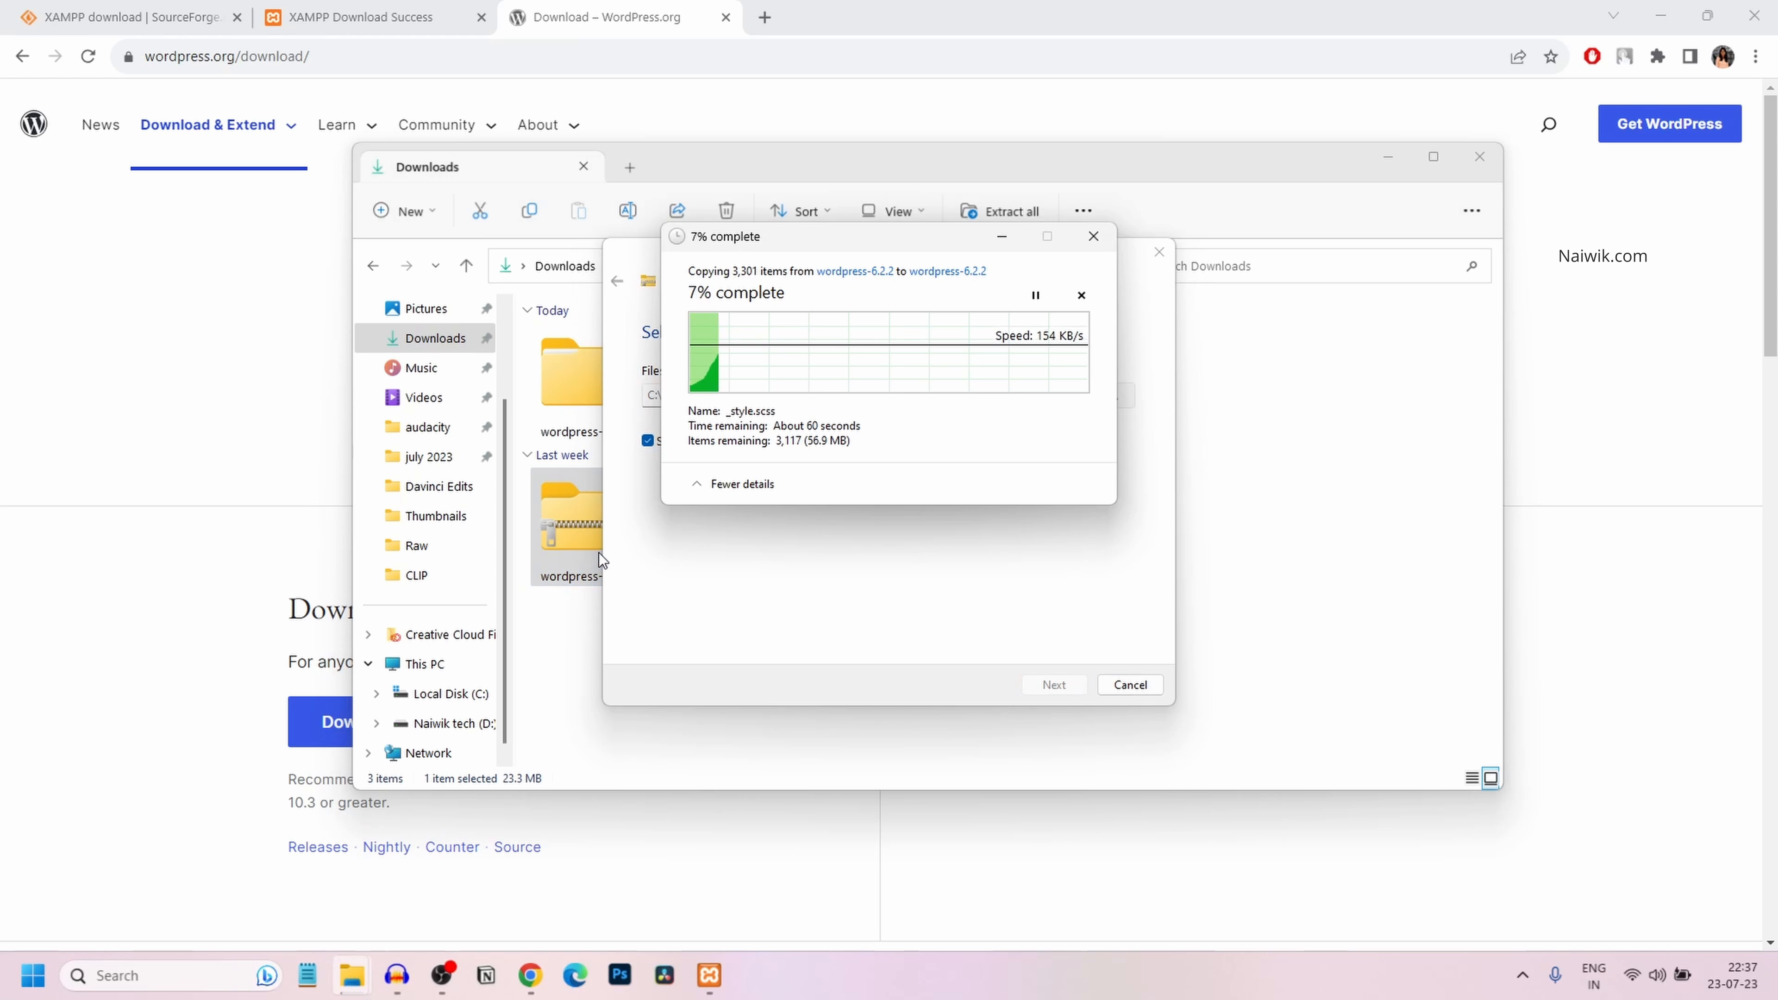
{"action": "double_click", "coordinate": [616, 397]}
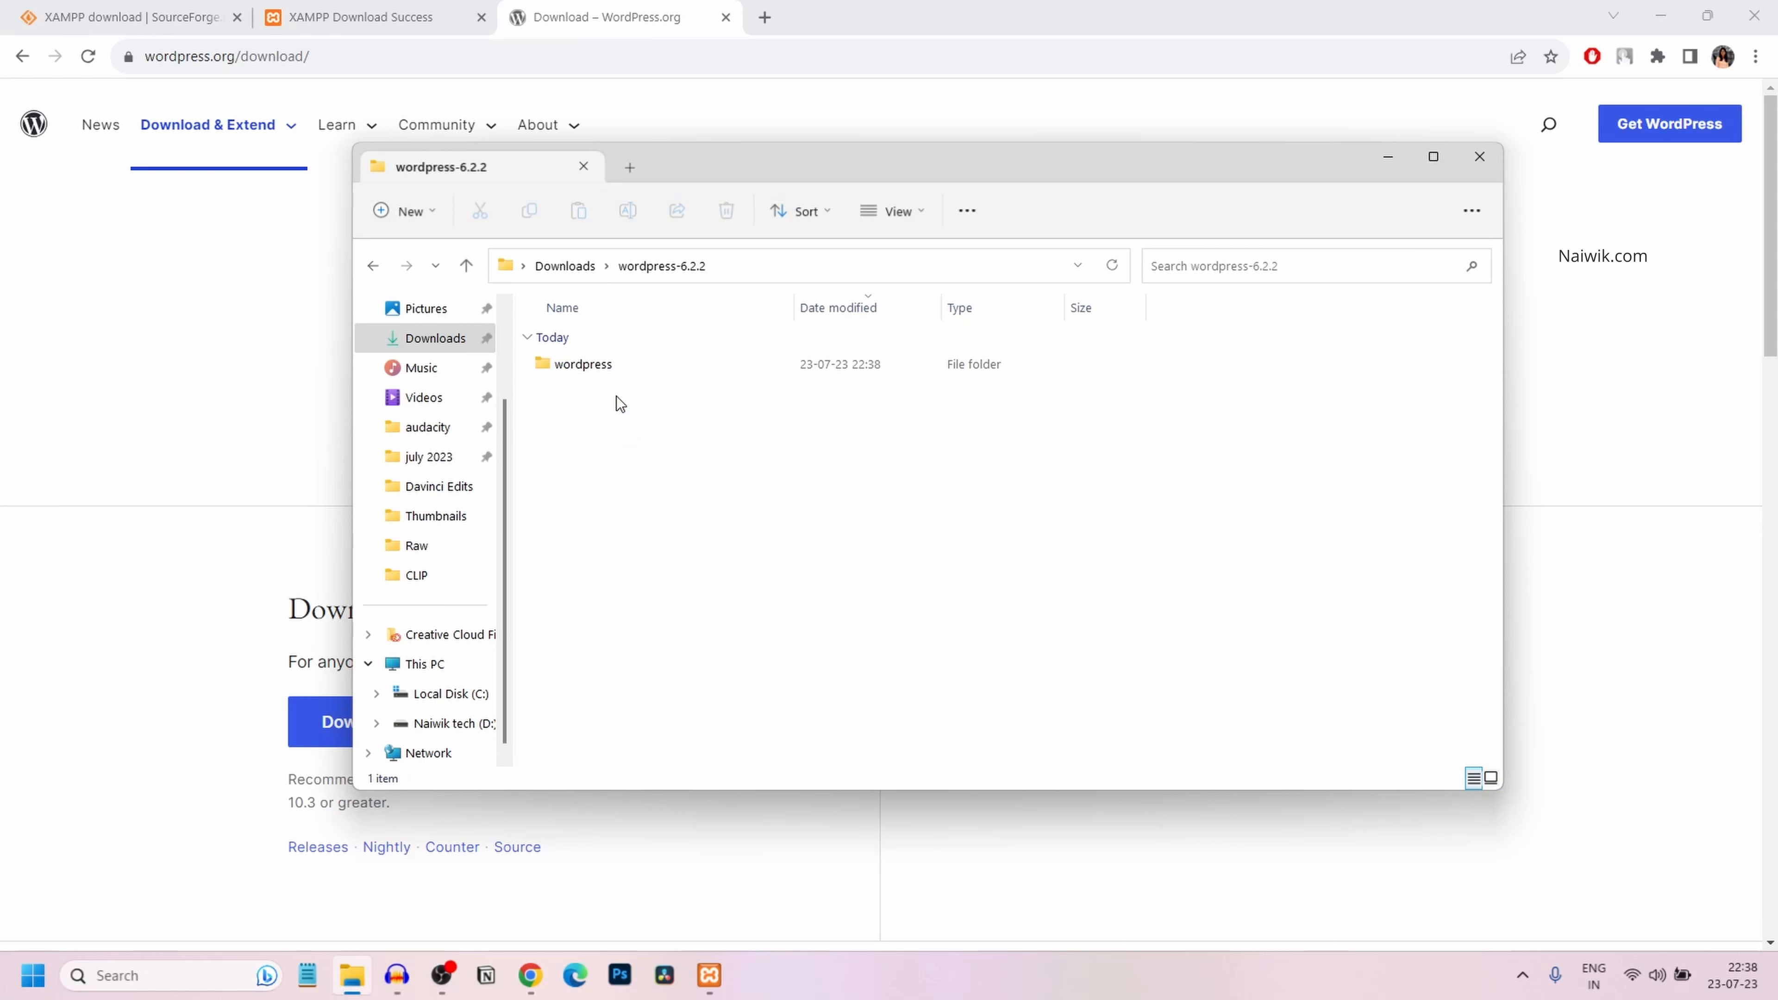
Copy the wordpress folder from inside wordpress-6.2.2
{"action": "double_click", "coordinate": [605, 363]}
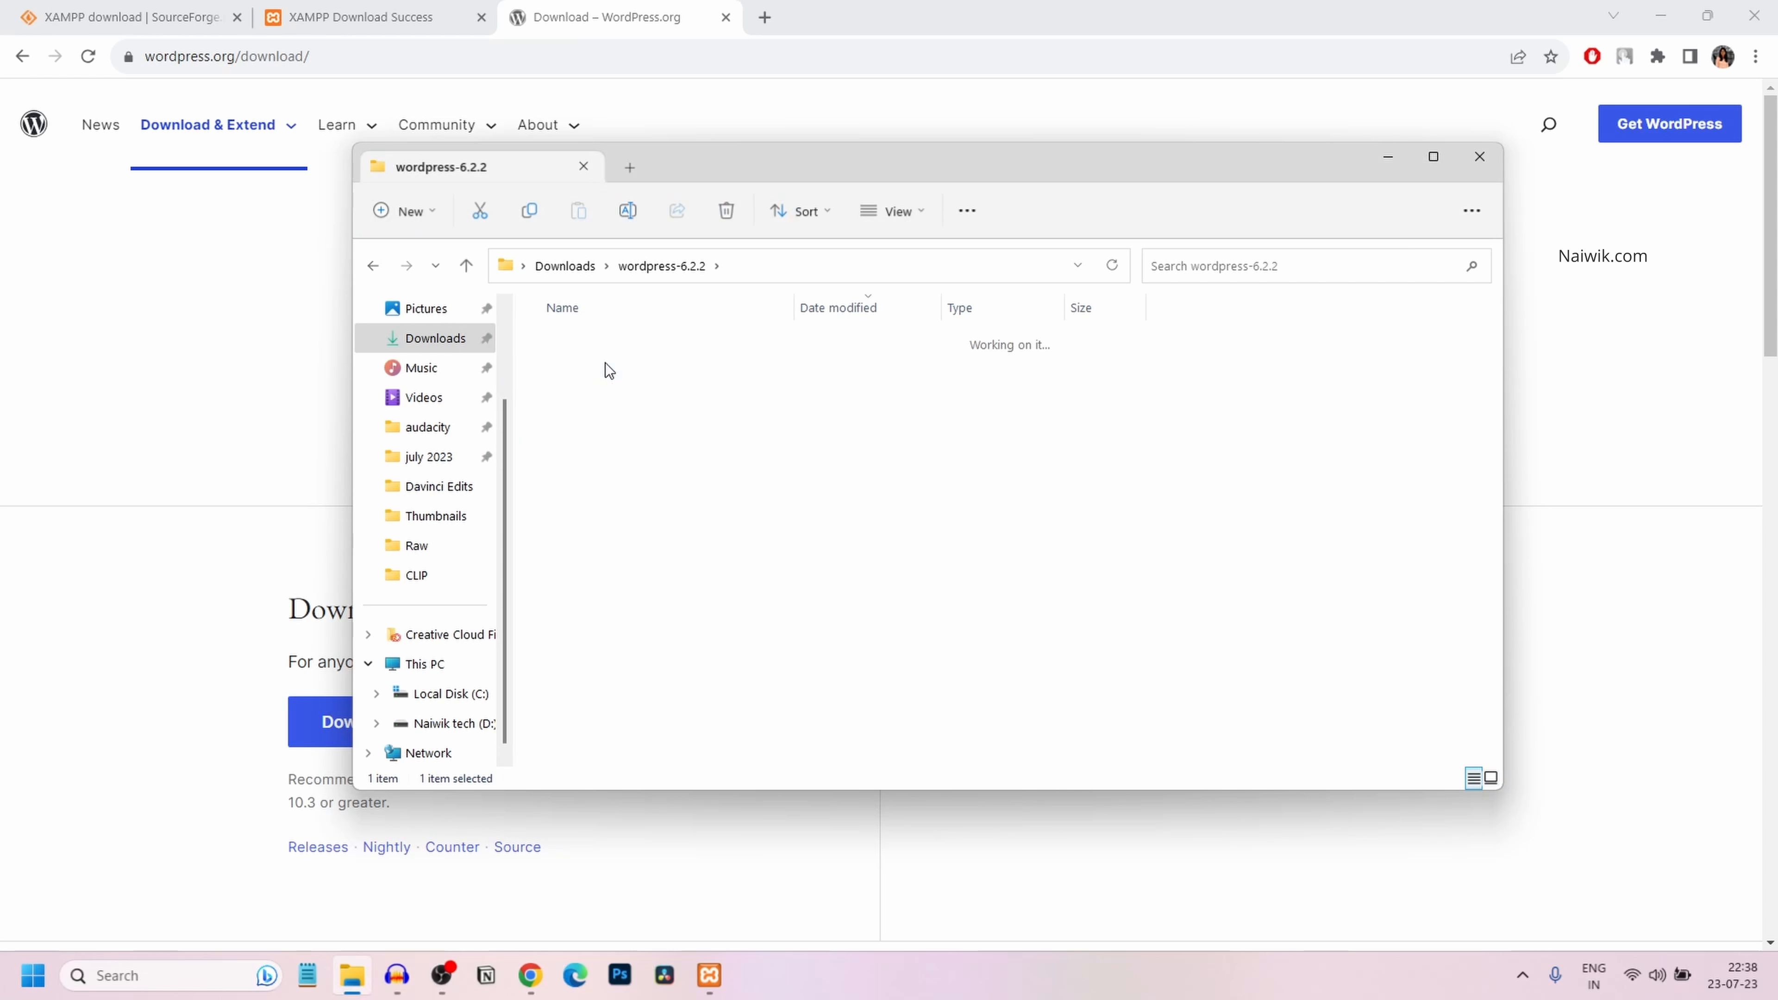
{"action": "left_click", "coordinate": [666, 265]}
{"action": "right_click", "coordinate": [589, 366]}
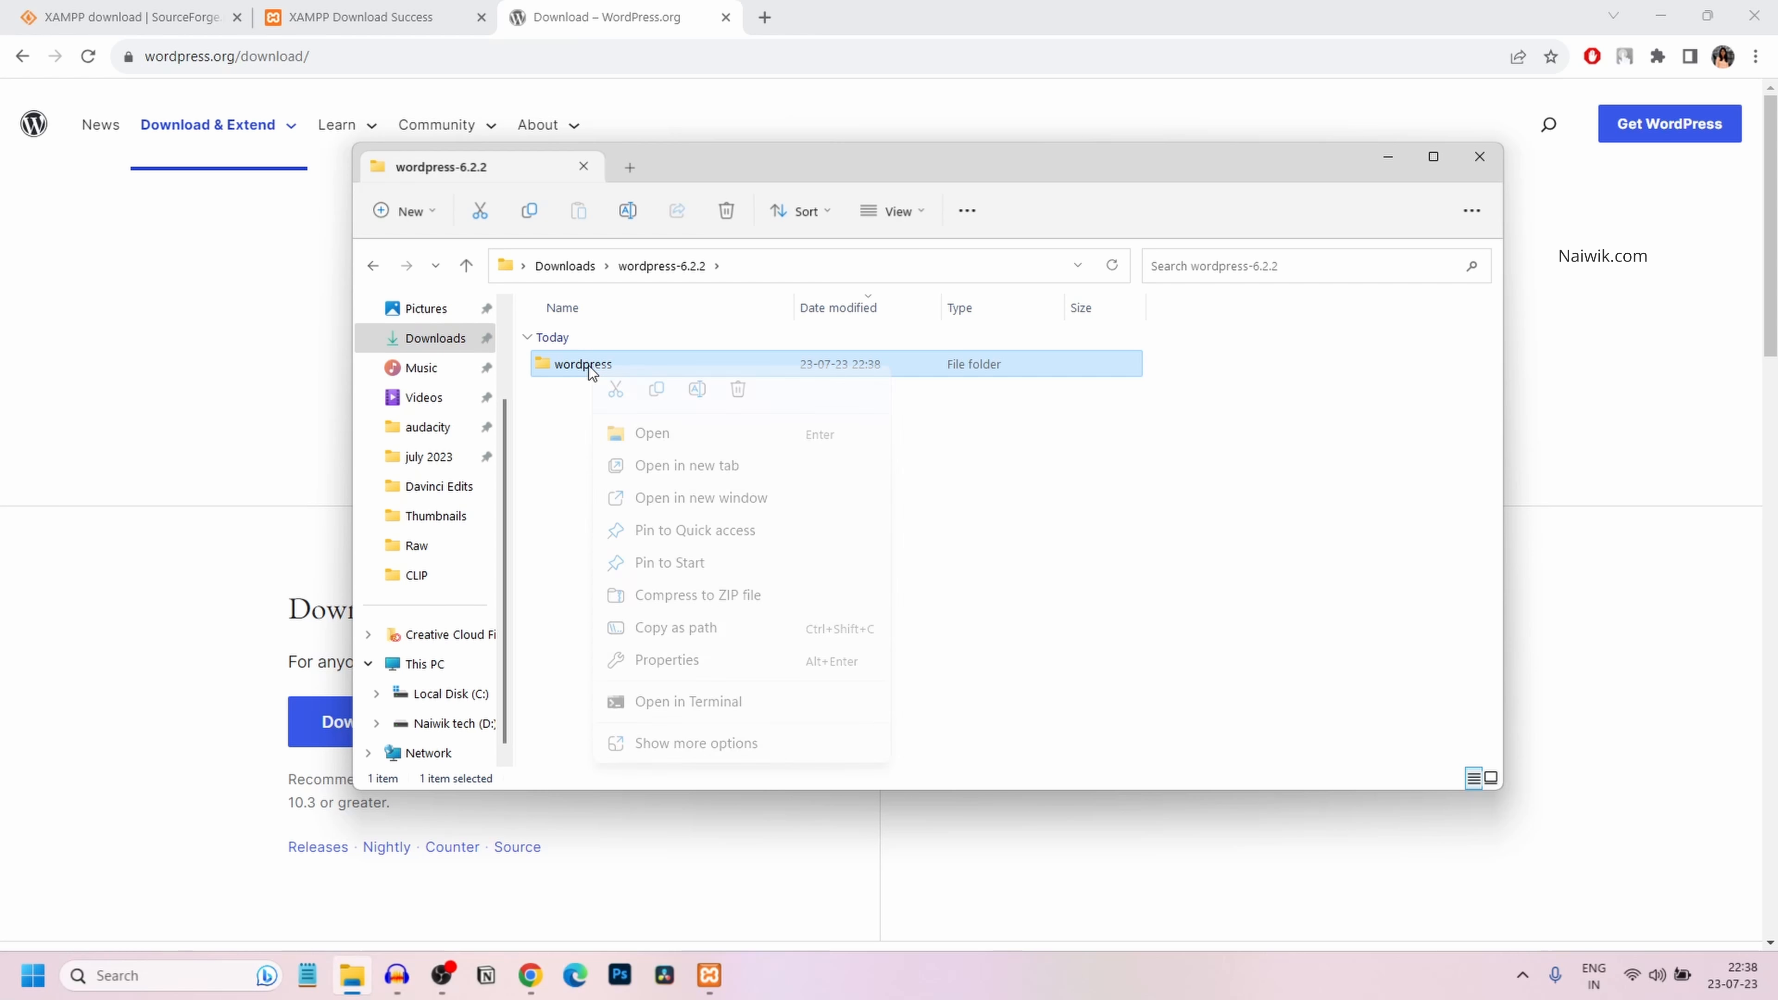
{"action": "left_click", "coordinate": [656, 389]}
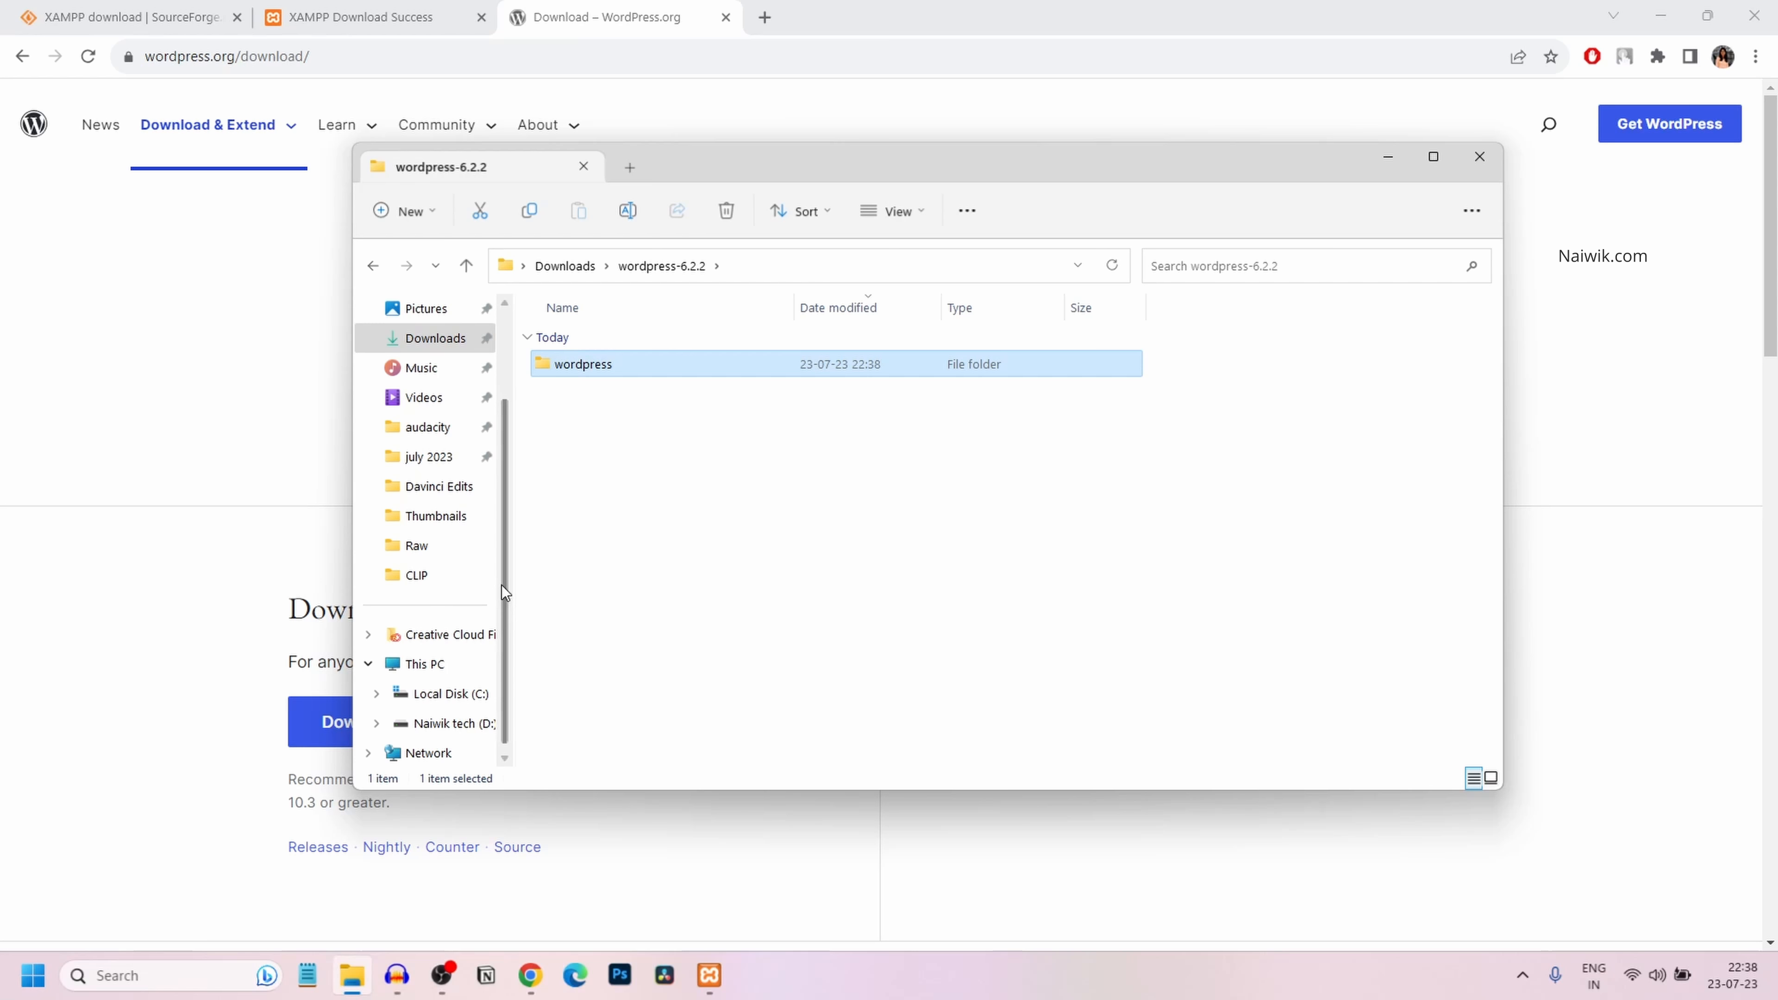
Navigate to C:\xampp\htdocs via This PC and Local Disk (C:)
{"action": "left_click", "coordinate": [455, 665]}
{"action": "left_click", "coordinate": [659, 365]}
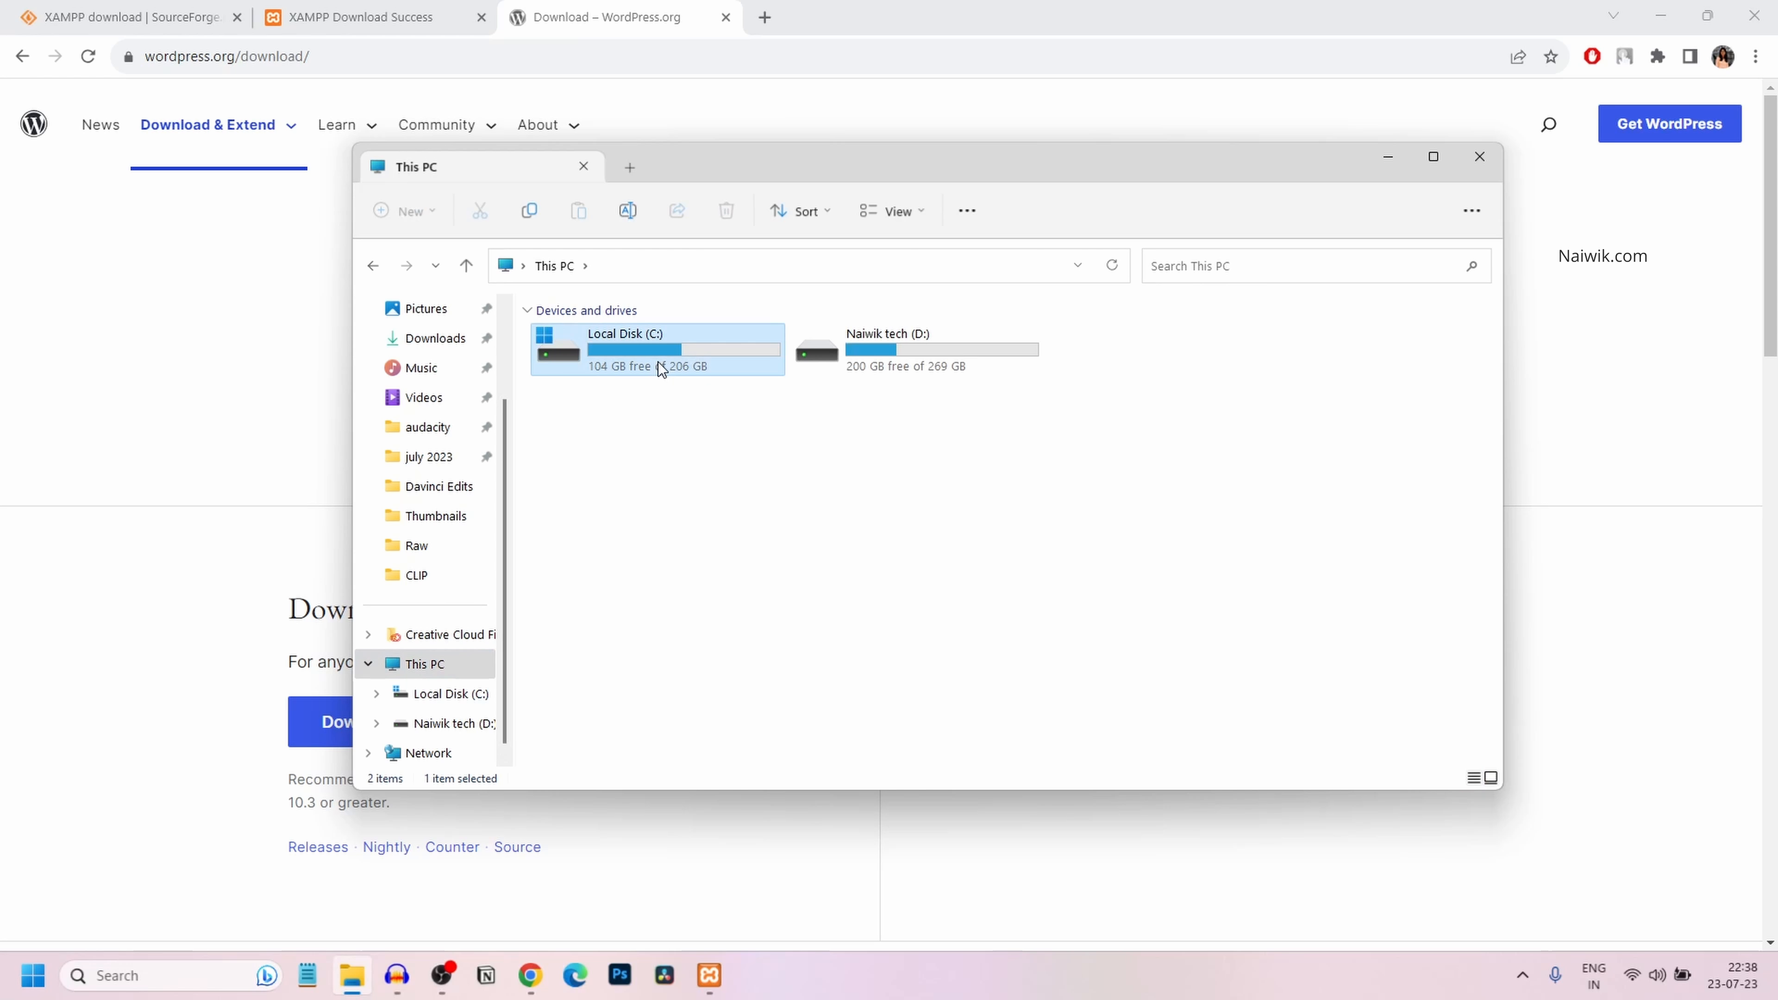
{"action": "right_click", "coordinate": [655, 361]}
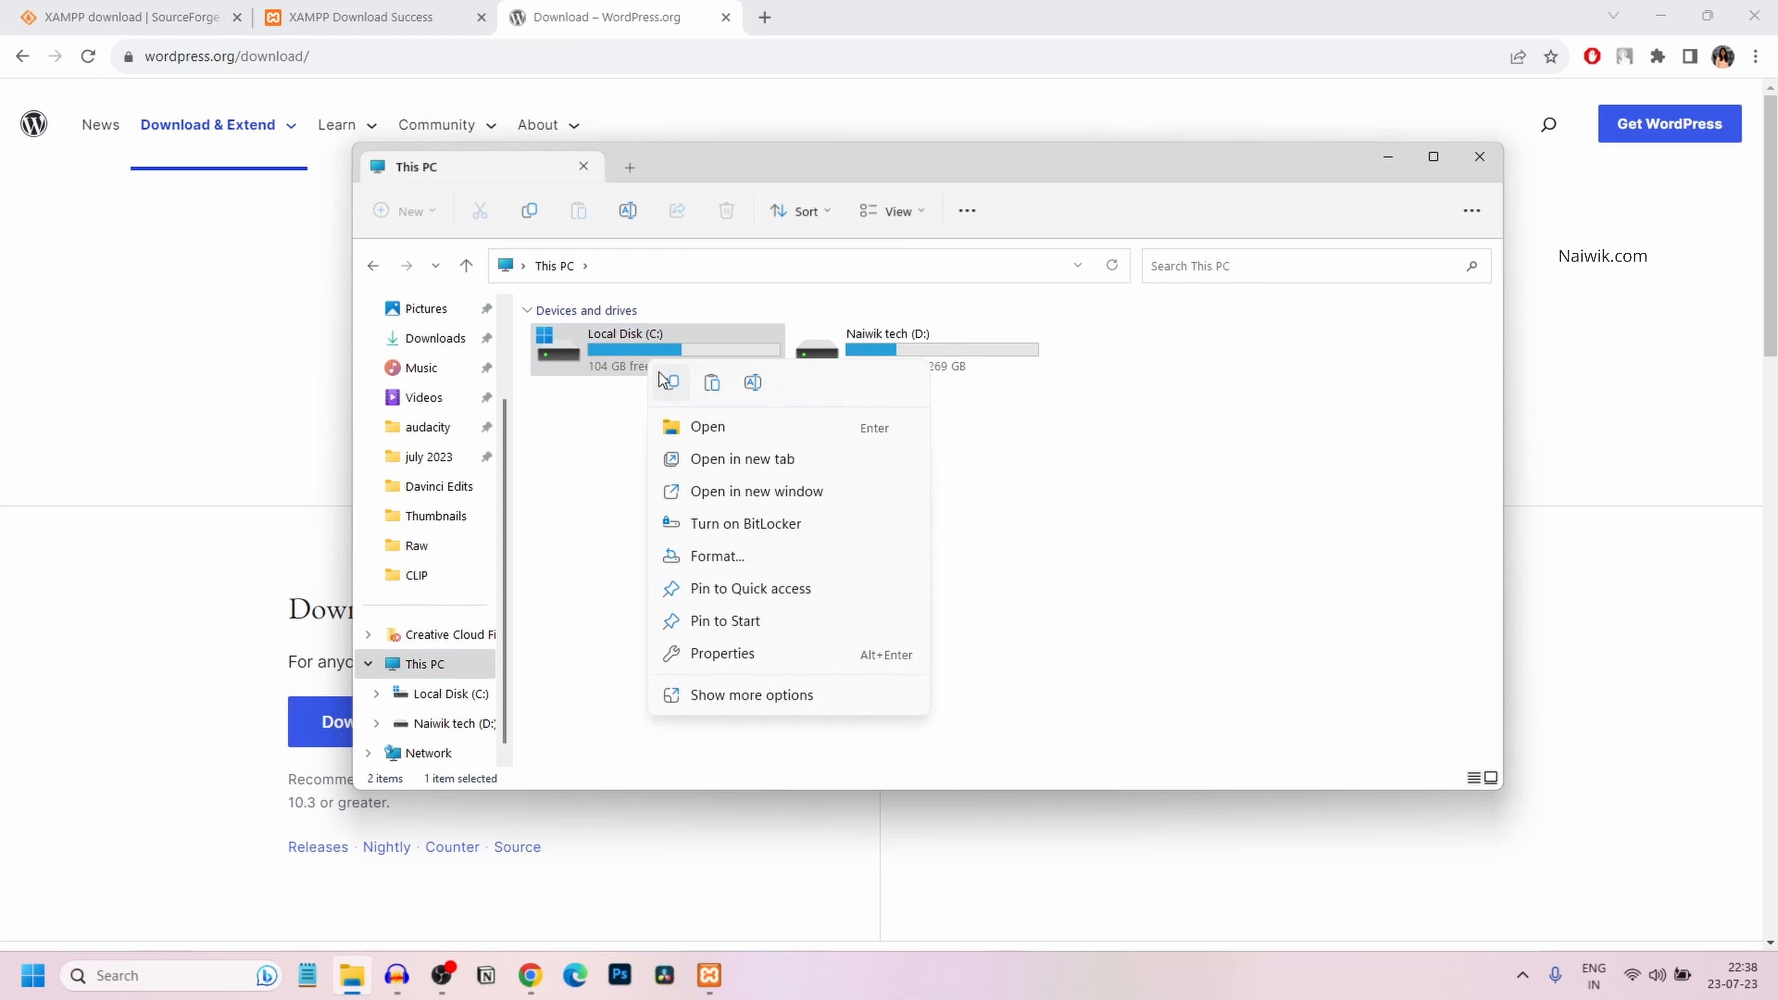
{"action": "left_click", "coordinate": [712, 420]}
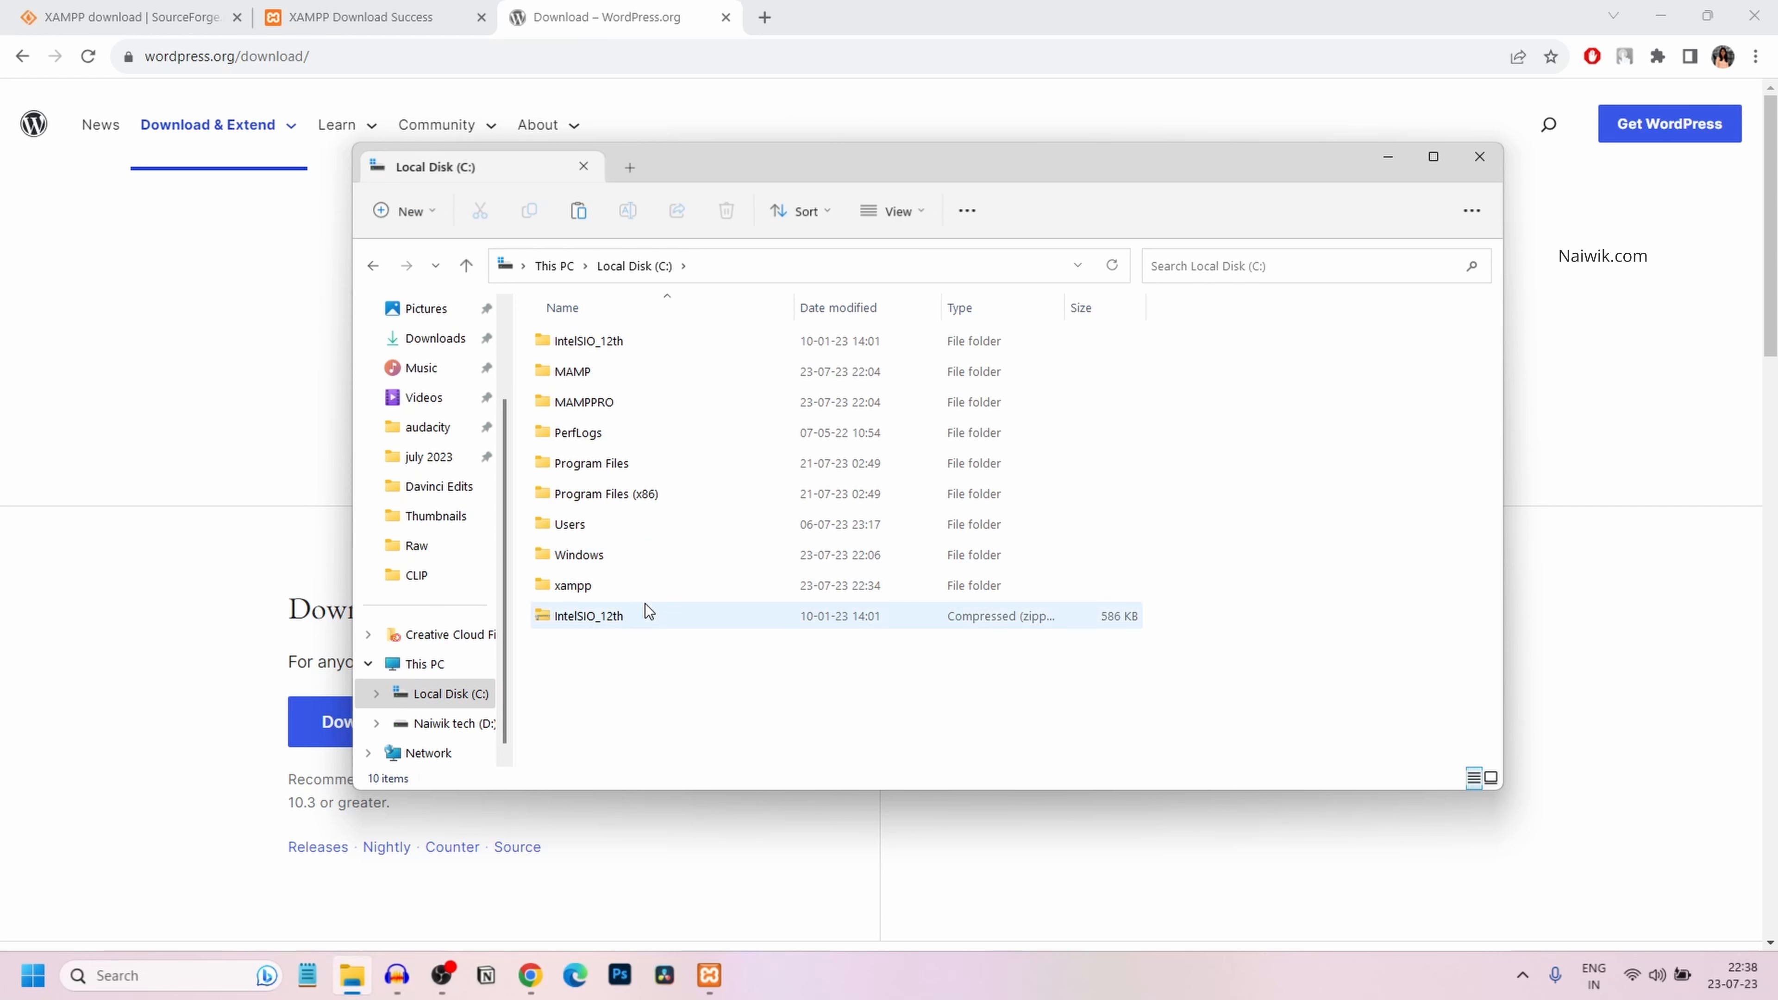
{"action": "right_click", "coordinate": [627, 599]}
{"action": "left_click", "coordinate": [587, 586]}
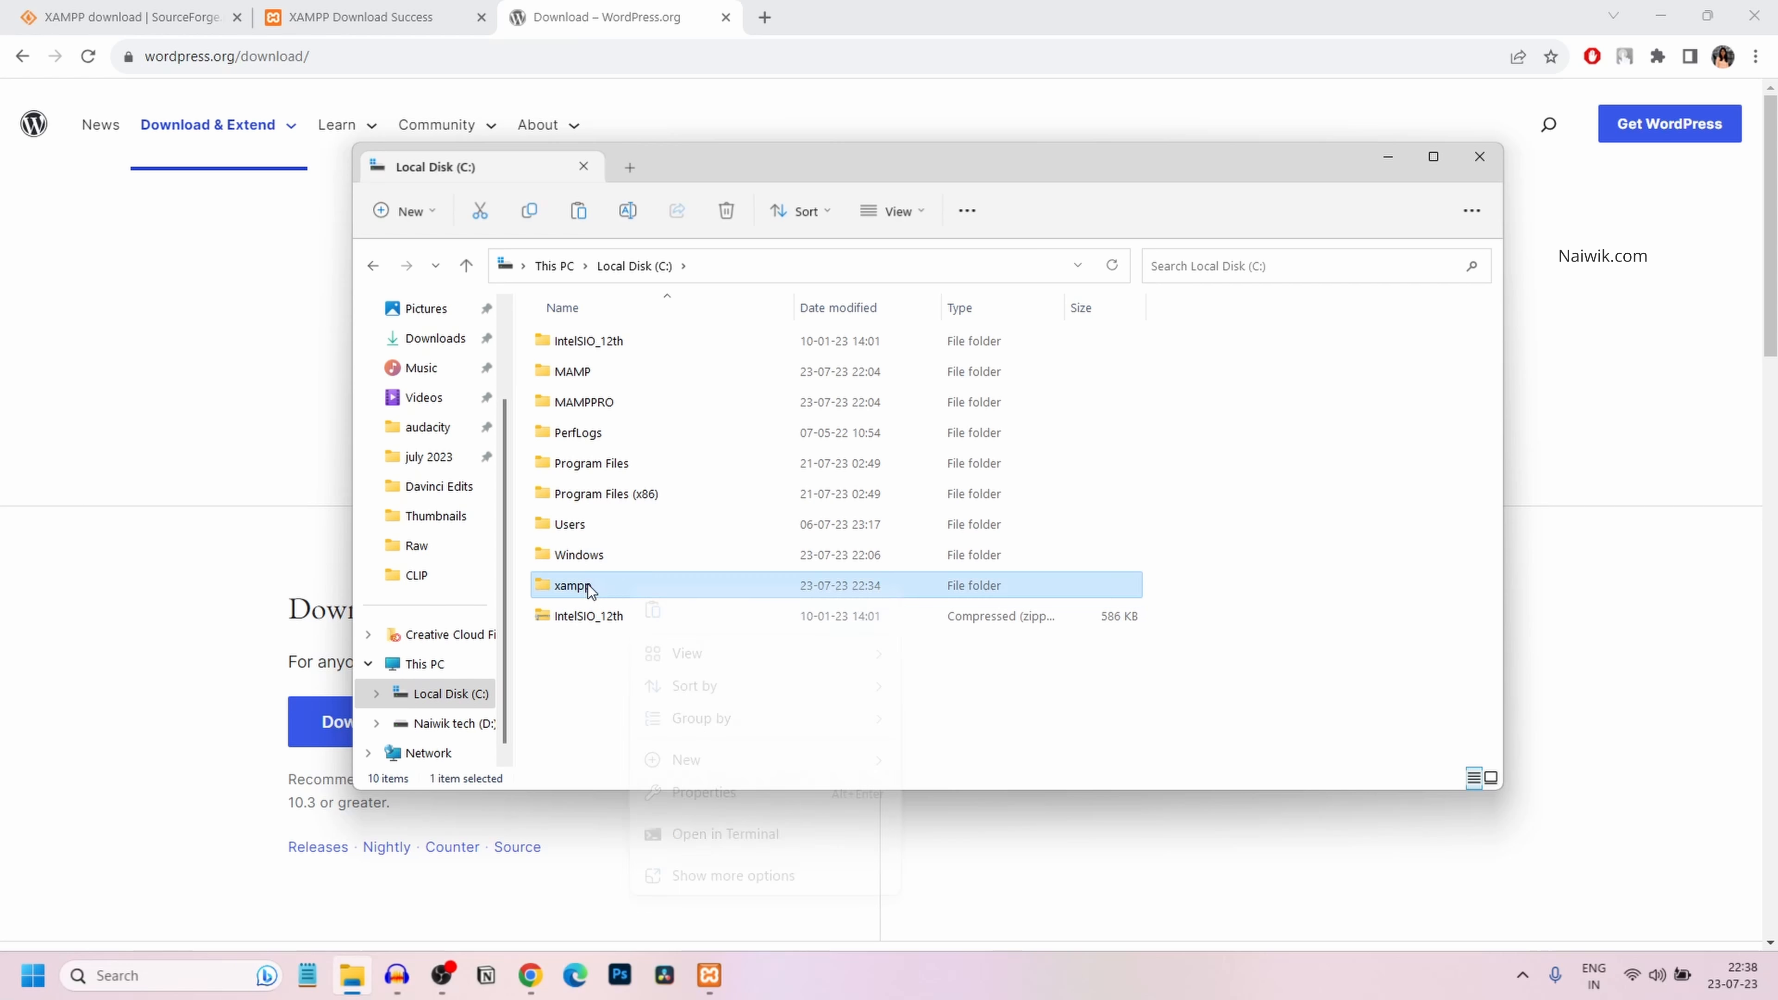
{"action": "double_click", "coordinate": [587, 583]}
{"action": "right_click", "coordinate": [551, 493]}
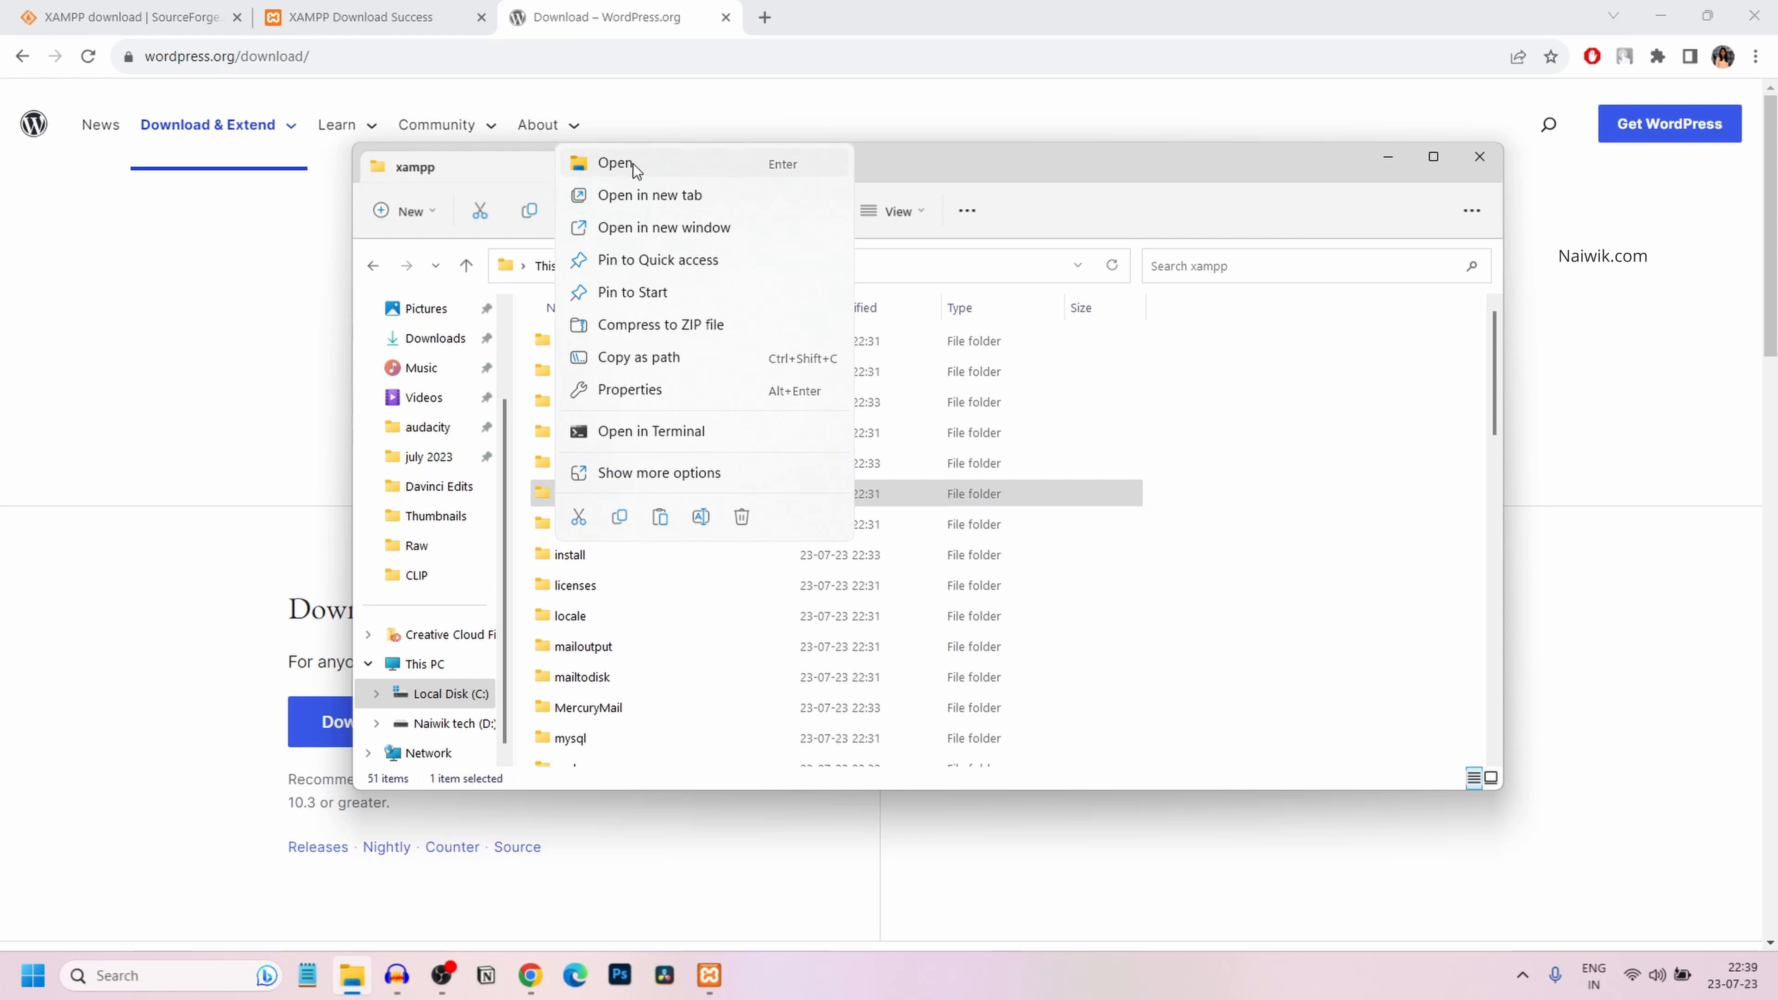
{"action": "left_click", "coordinate": [634, 169]}
Paste the wordpress folder into htdocs, check its contents, and select it for renaming
{"action": "right_click", "coordinate": [619, 637]}
{"action": "left_click", "coordinate": [620, 636]}
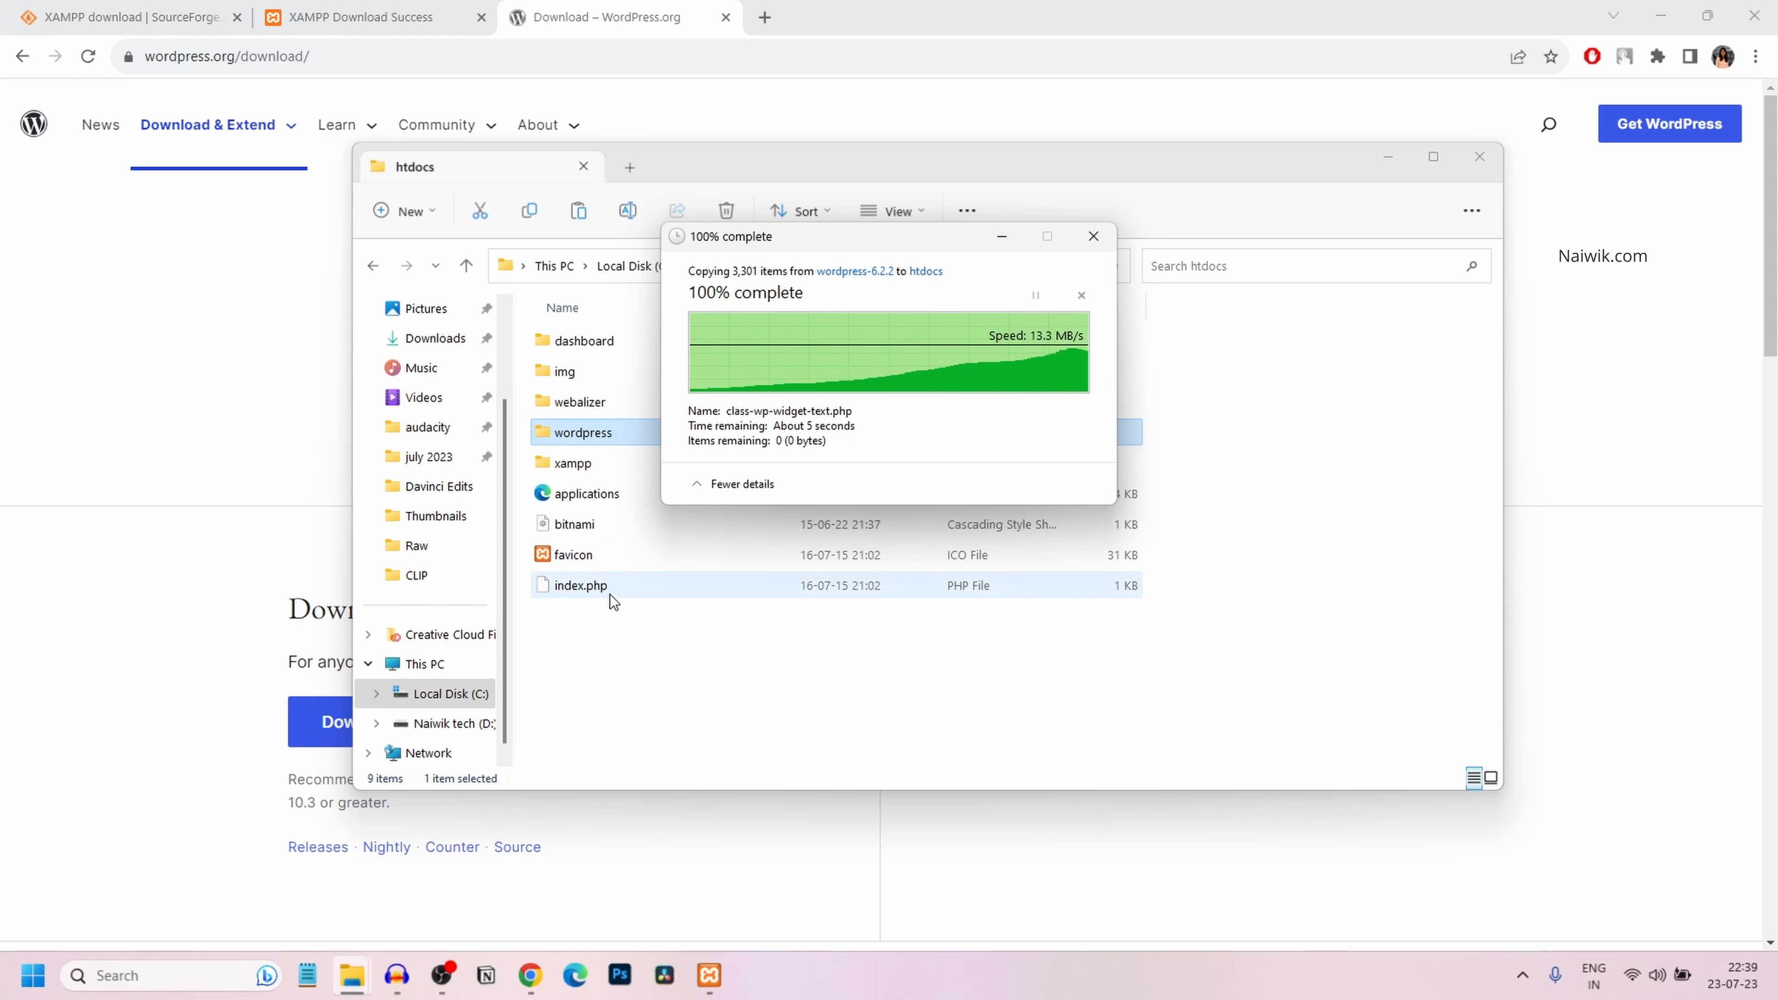
{"action": "right_click", "coordinate": [606, 434]}
{"action": "left_click", "coordinate": [662, 499]}
{"action": "left_click", "coordinate": [773, 267]}
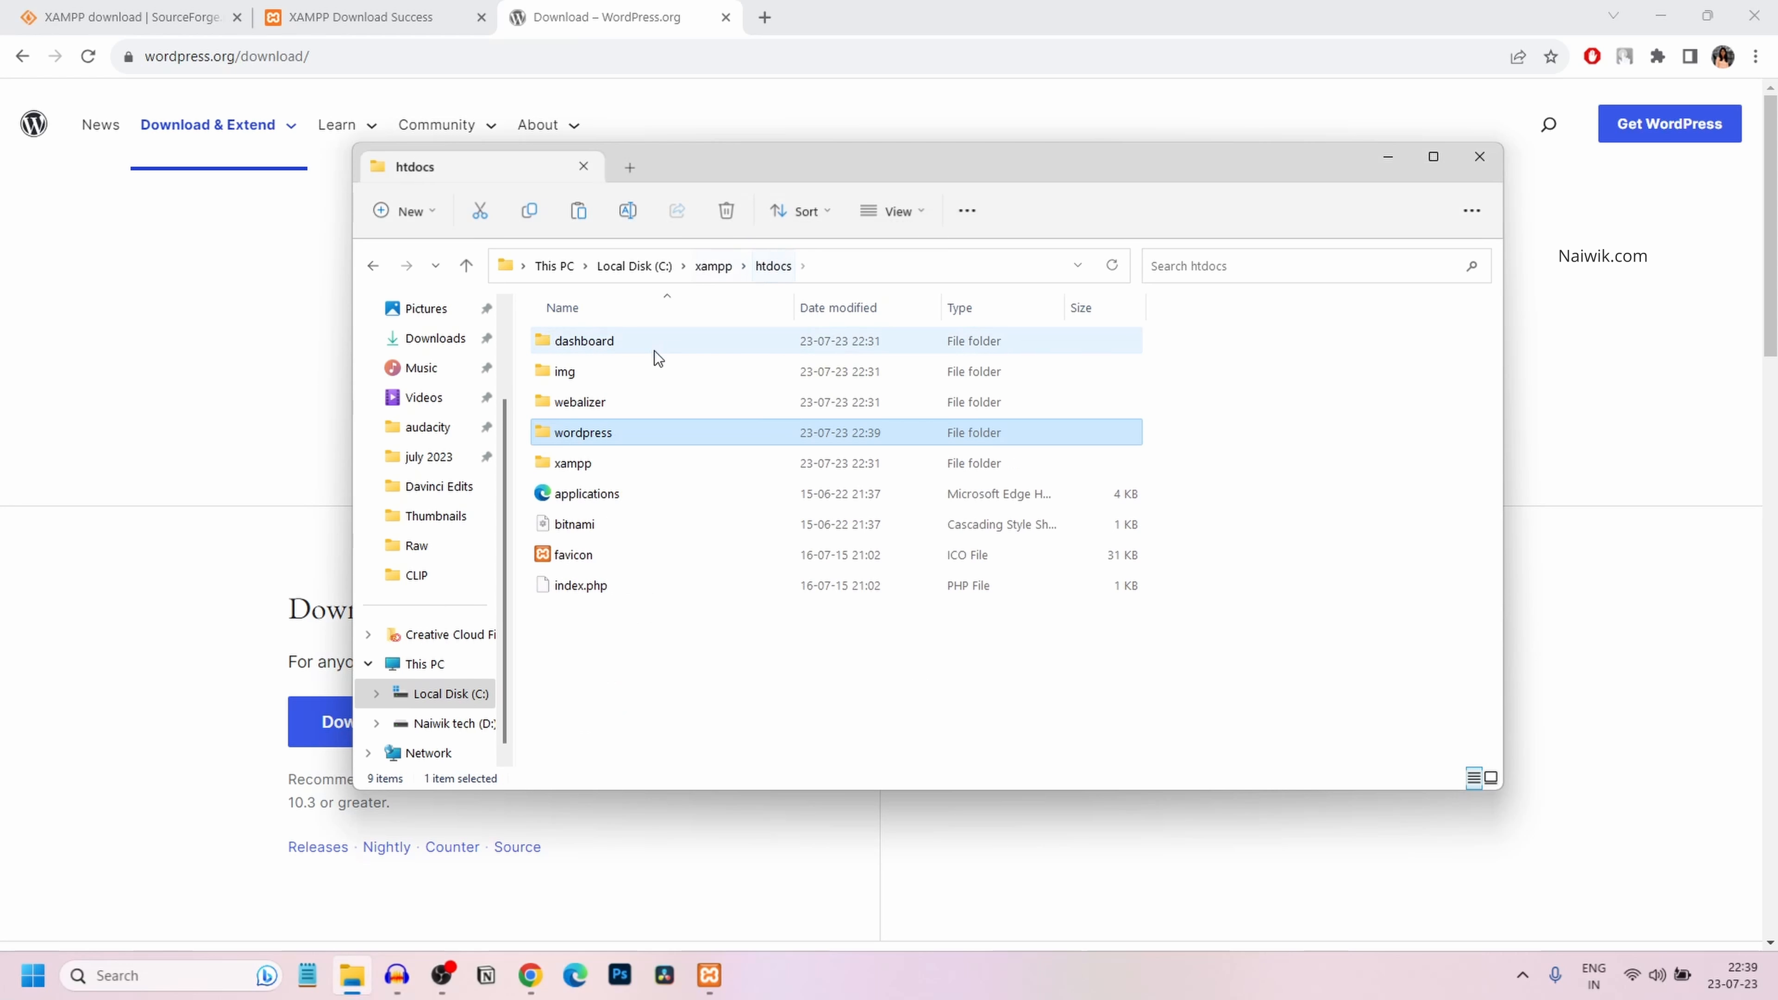
{"action": "left_click", "coordinate": [638, 436]}
Rename the copied wordpress folder to Naiwik, then return to Chrome's address bar
{"action": "type", "text": "NaiwikTec"}
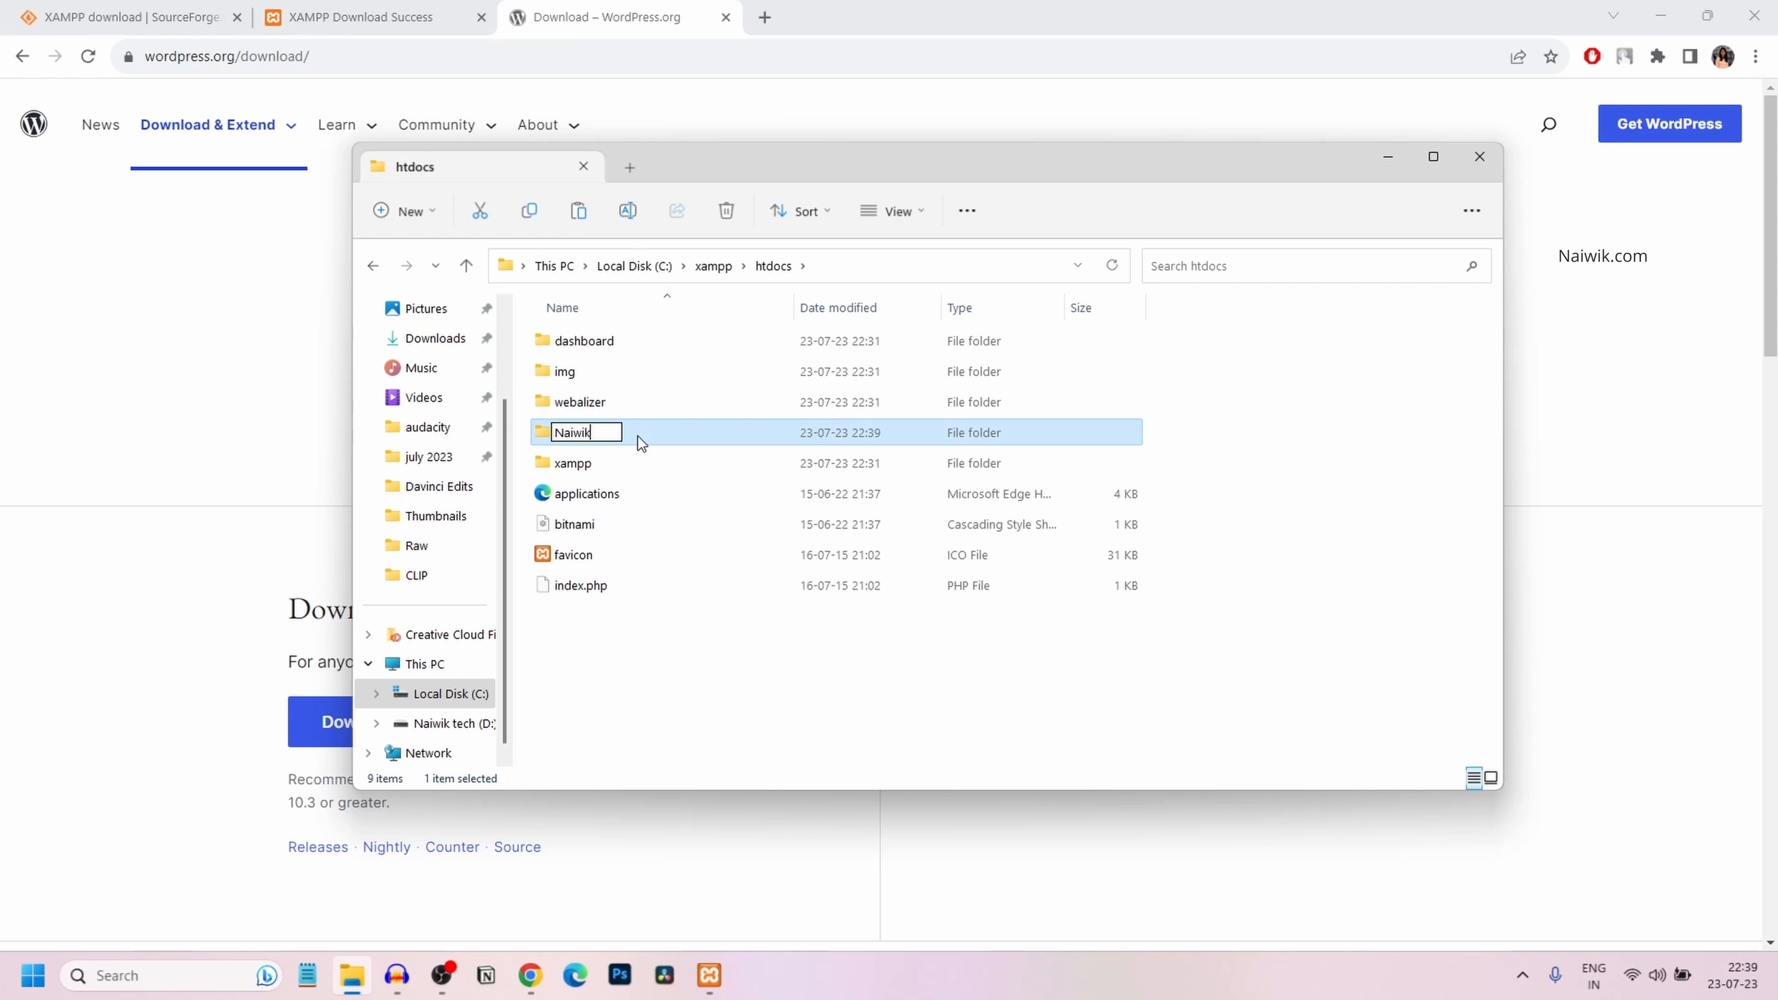
{"action": "key", "text": "BackSpace"}
{"action": "key", "text": "BackSpace"}
{"action": "key", "text": "BackSpace"}
{"action": "key", "text": "Return"}
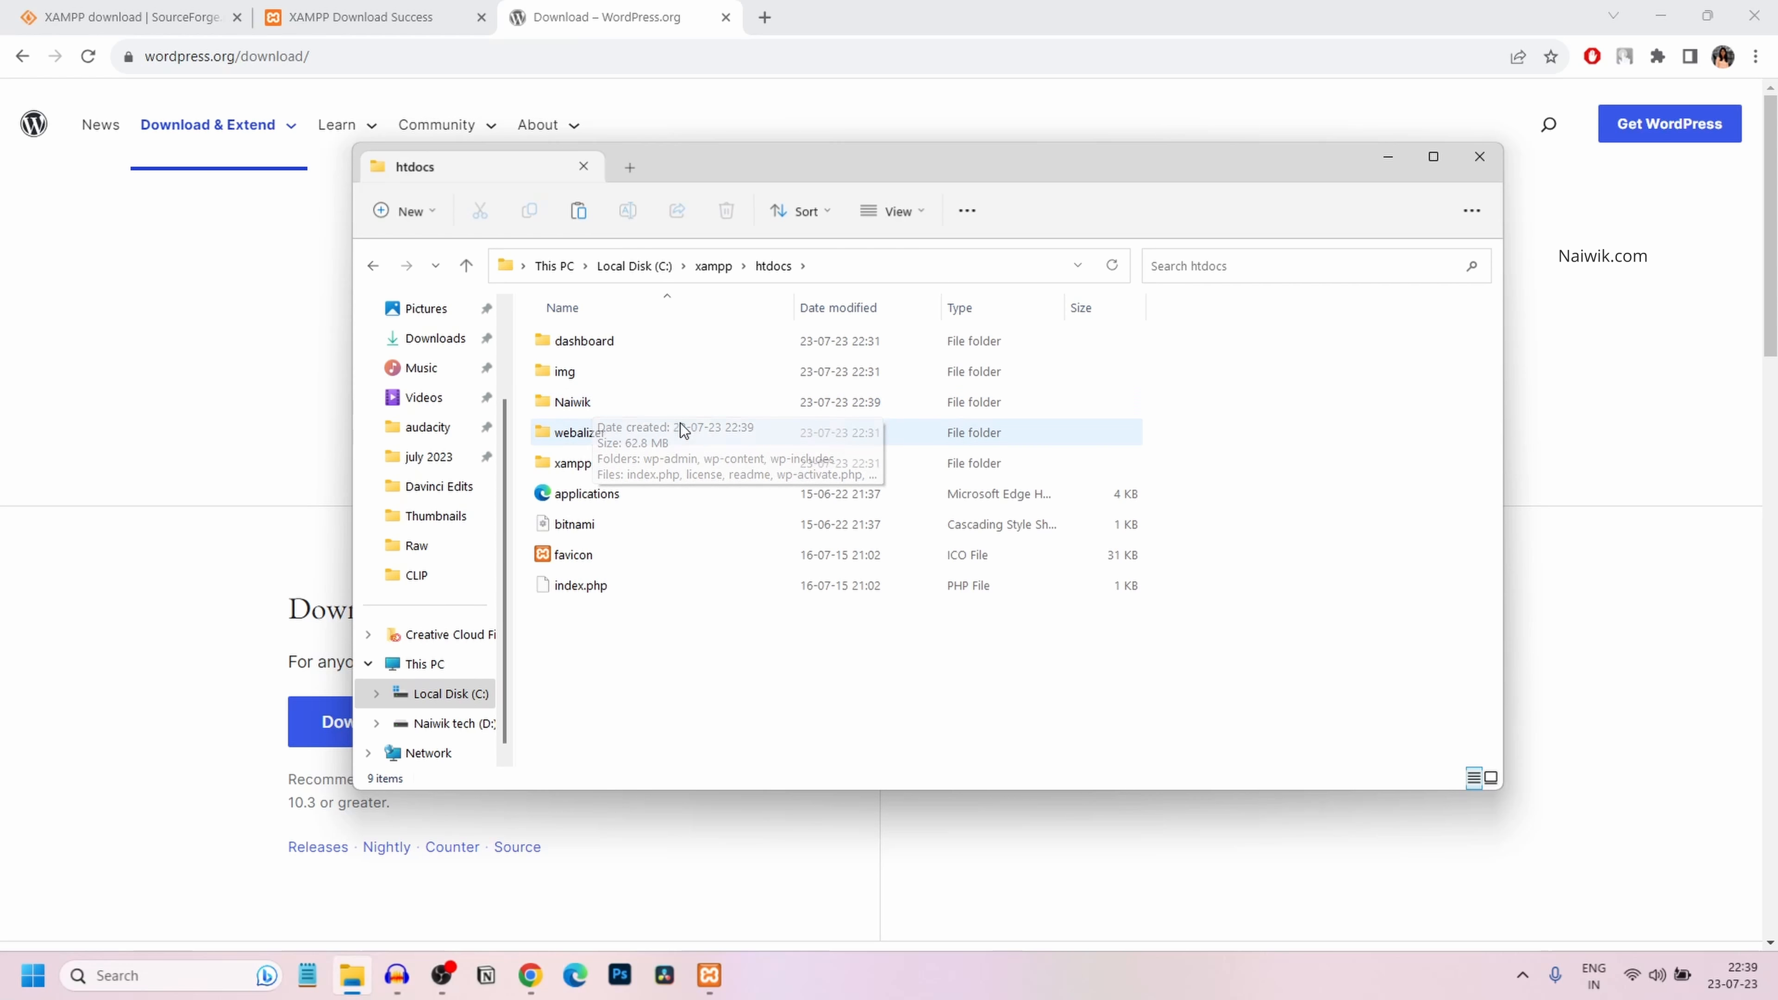
{"action": "left_click", "coordinate": [404, 61]}
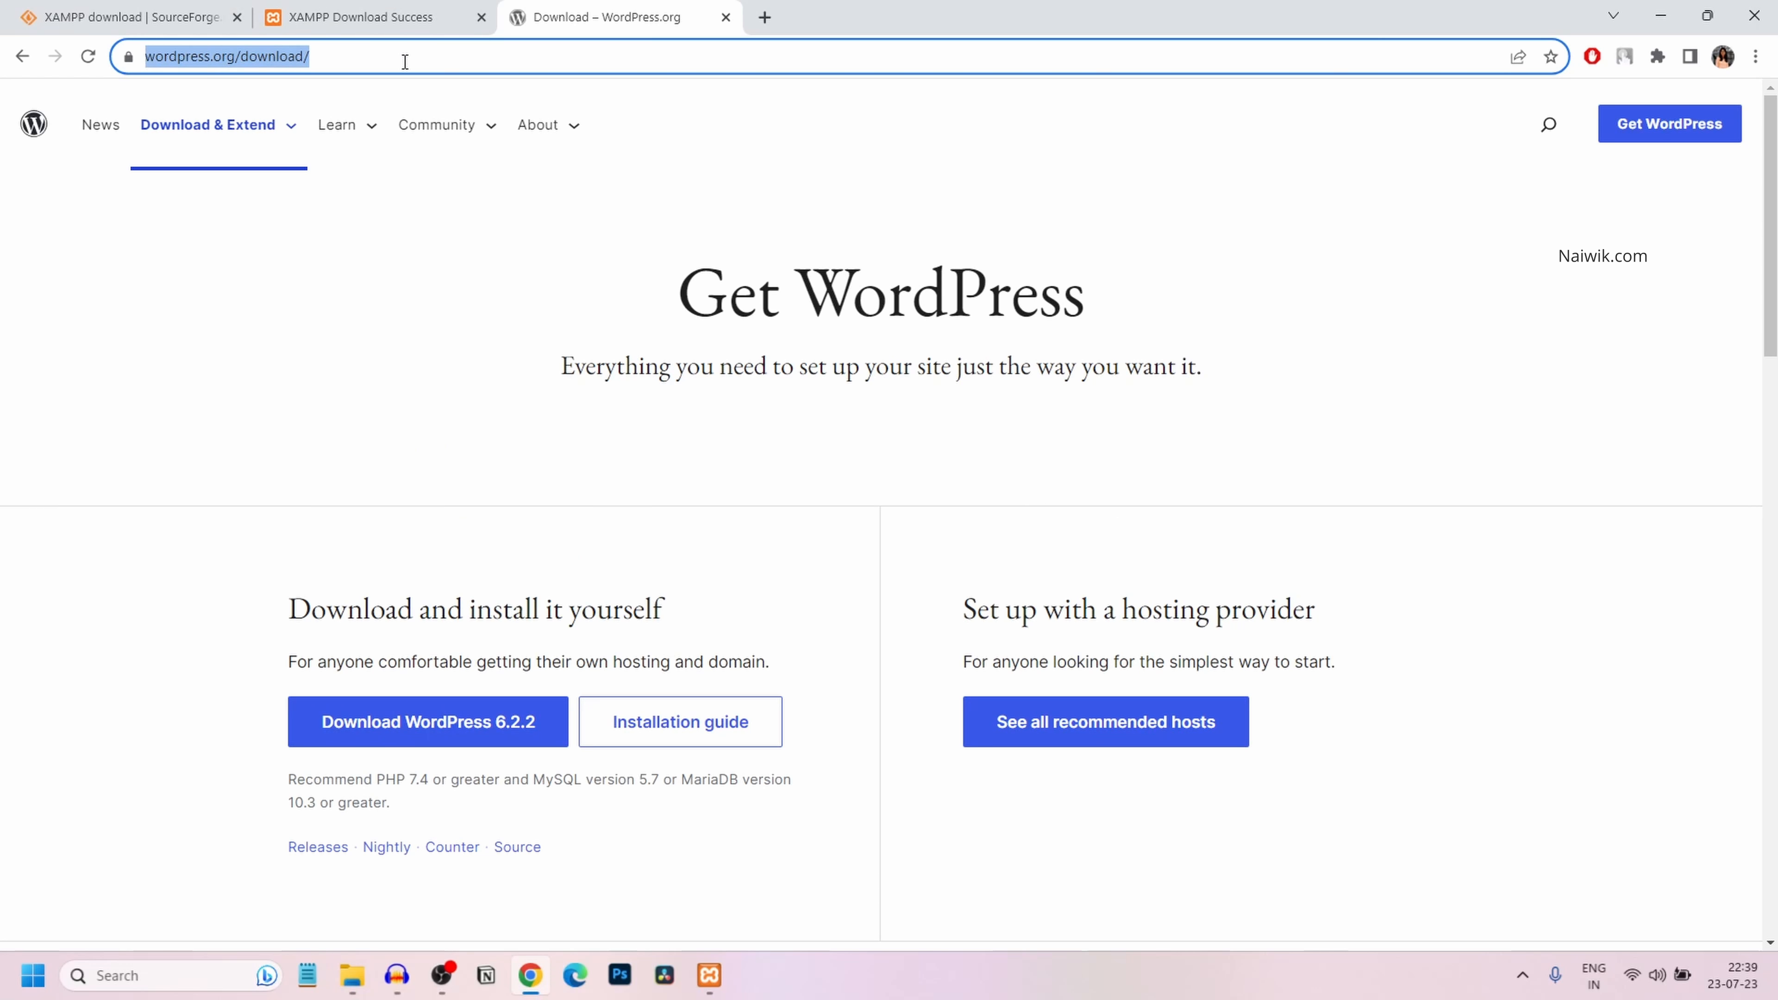
Load localhost in Chrome and go to phpMyAdmin from the XAMPP dashboard
{"action": "key", "text": "BackSpace"}
{"action": "type", "text": "local"}
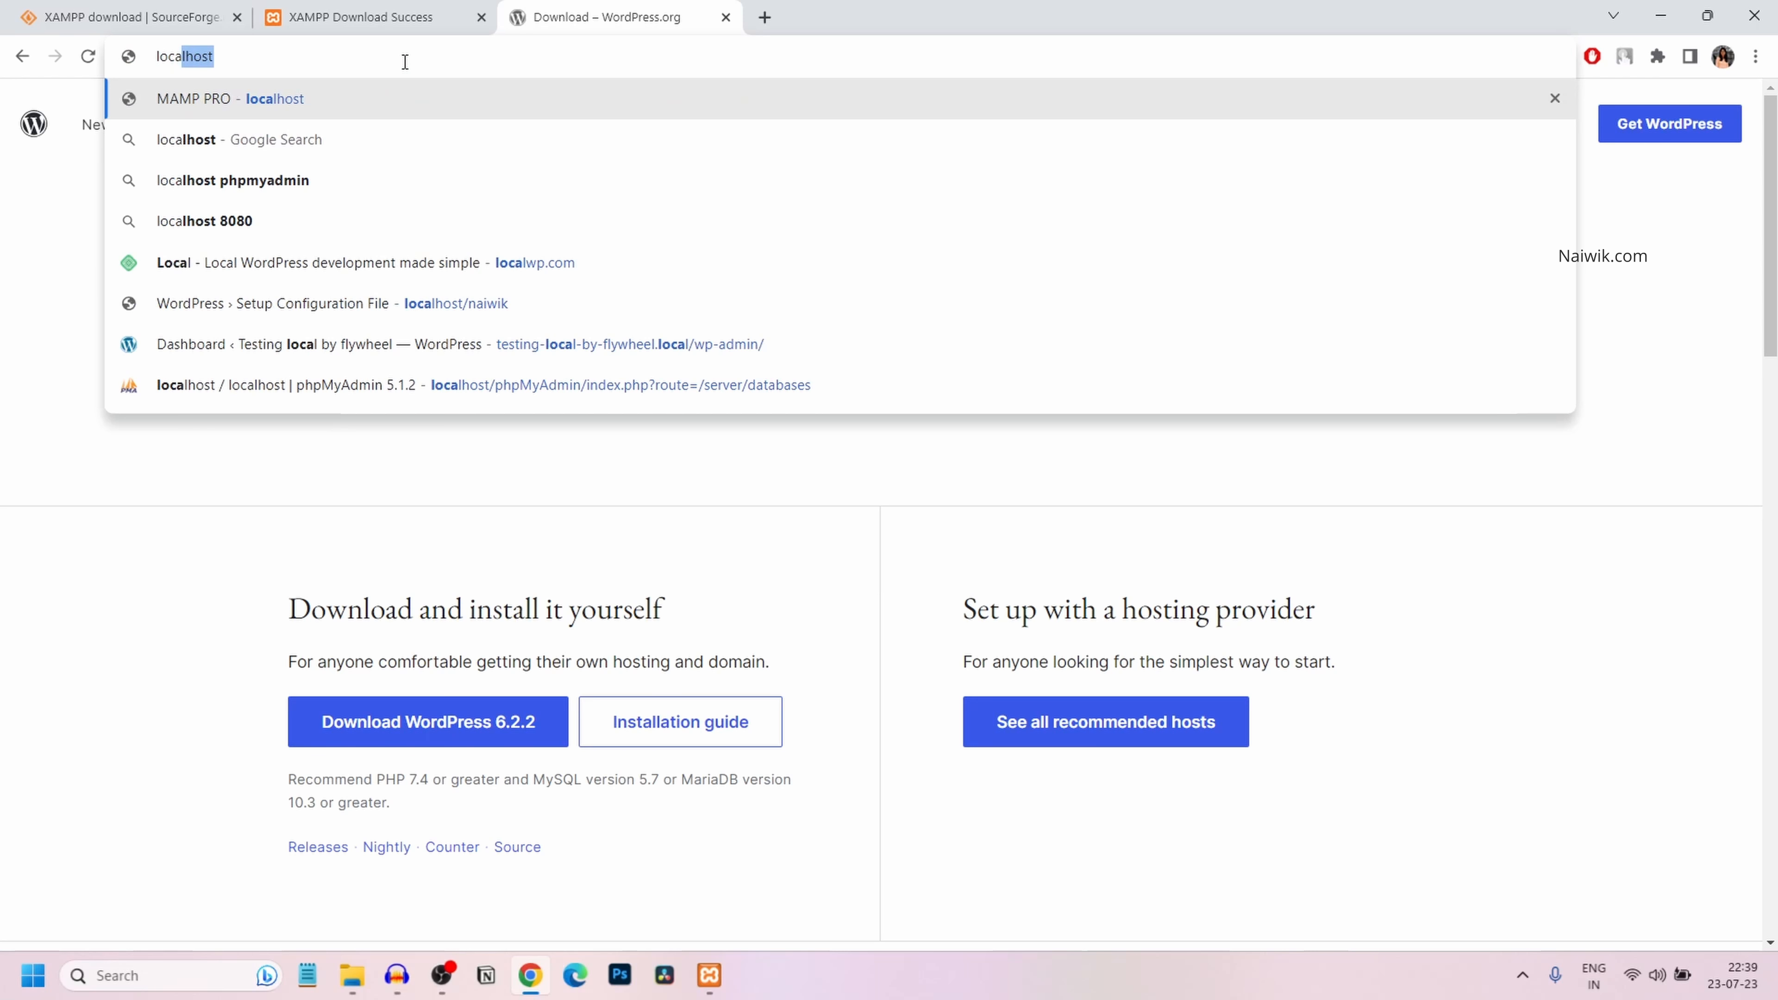
{"action": "type", "text": "host/"}
{"action": "key", "text": "Return"}
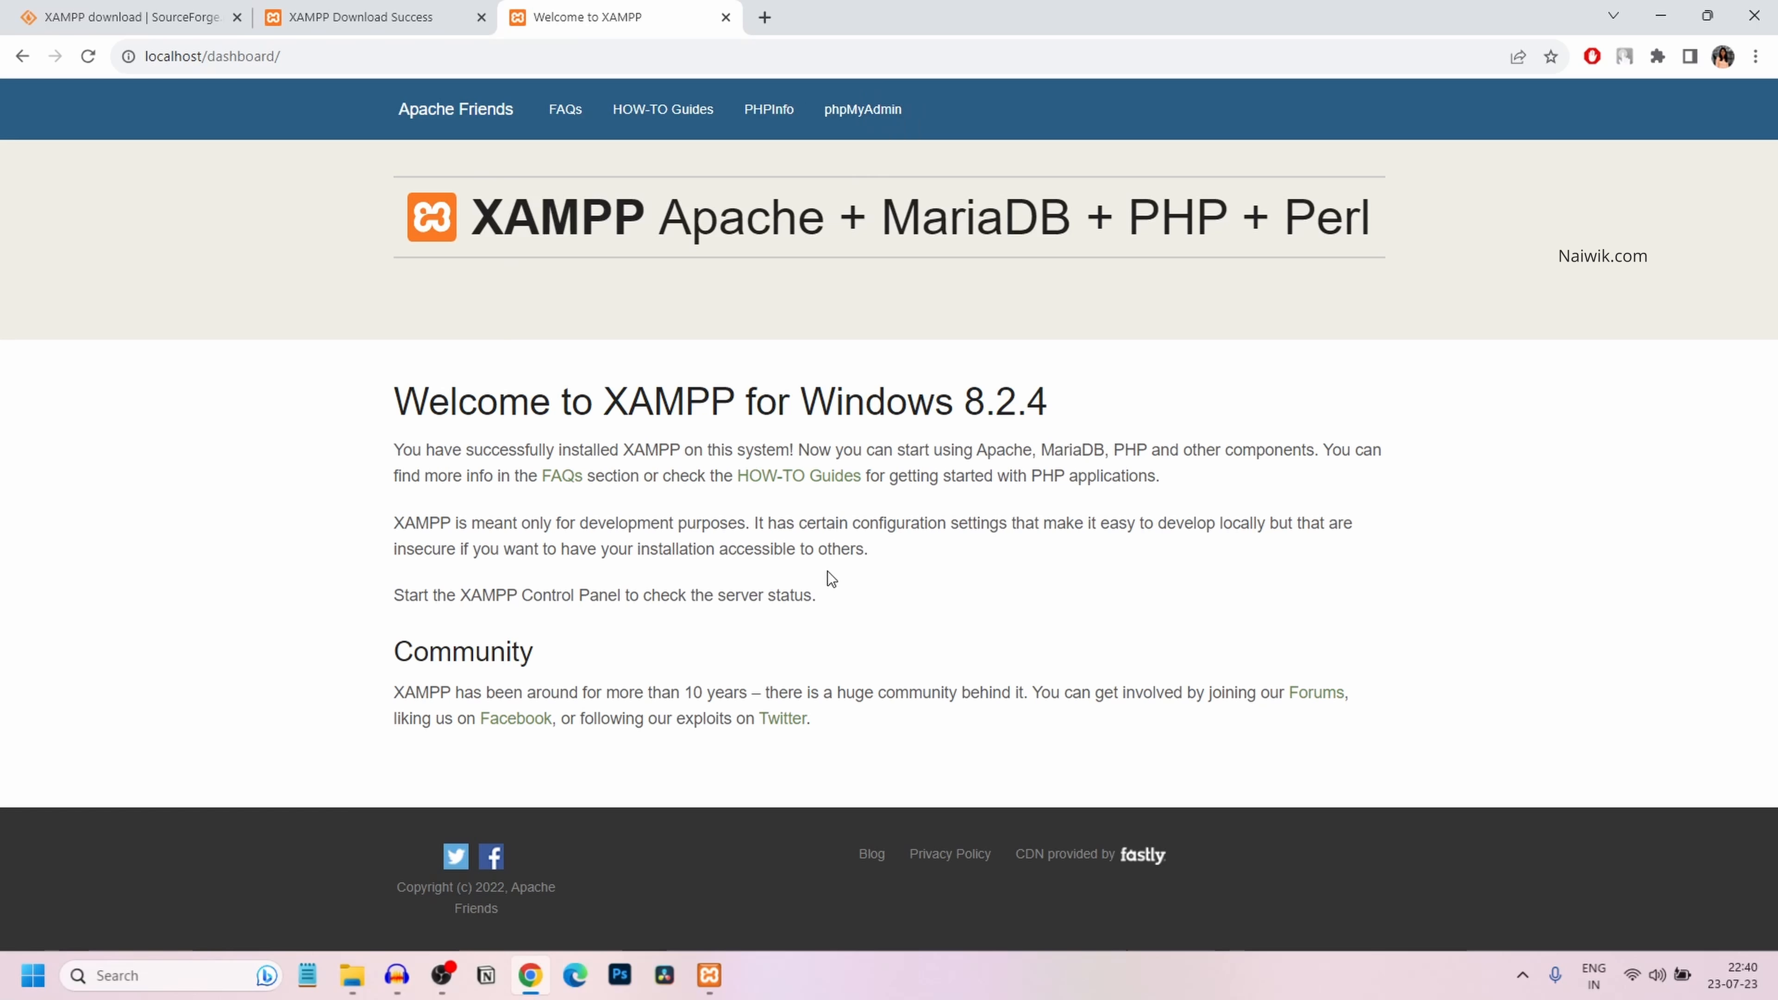
{"action": "left_click", "coordinate": [860, 116]}
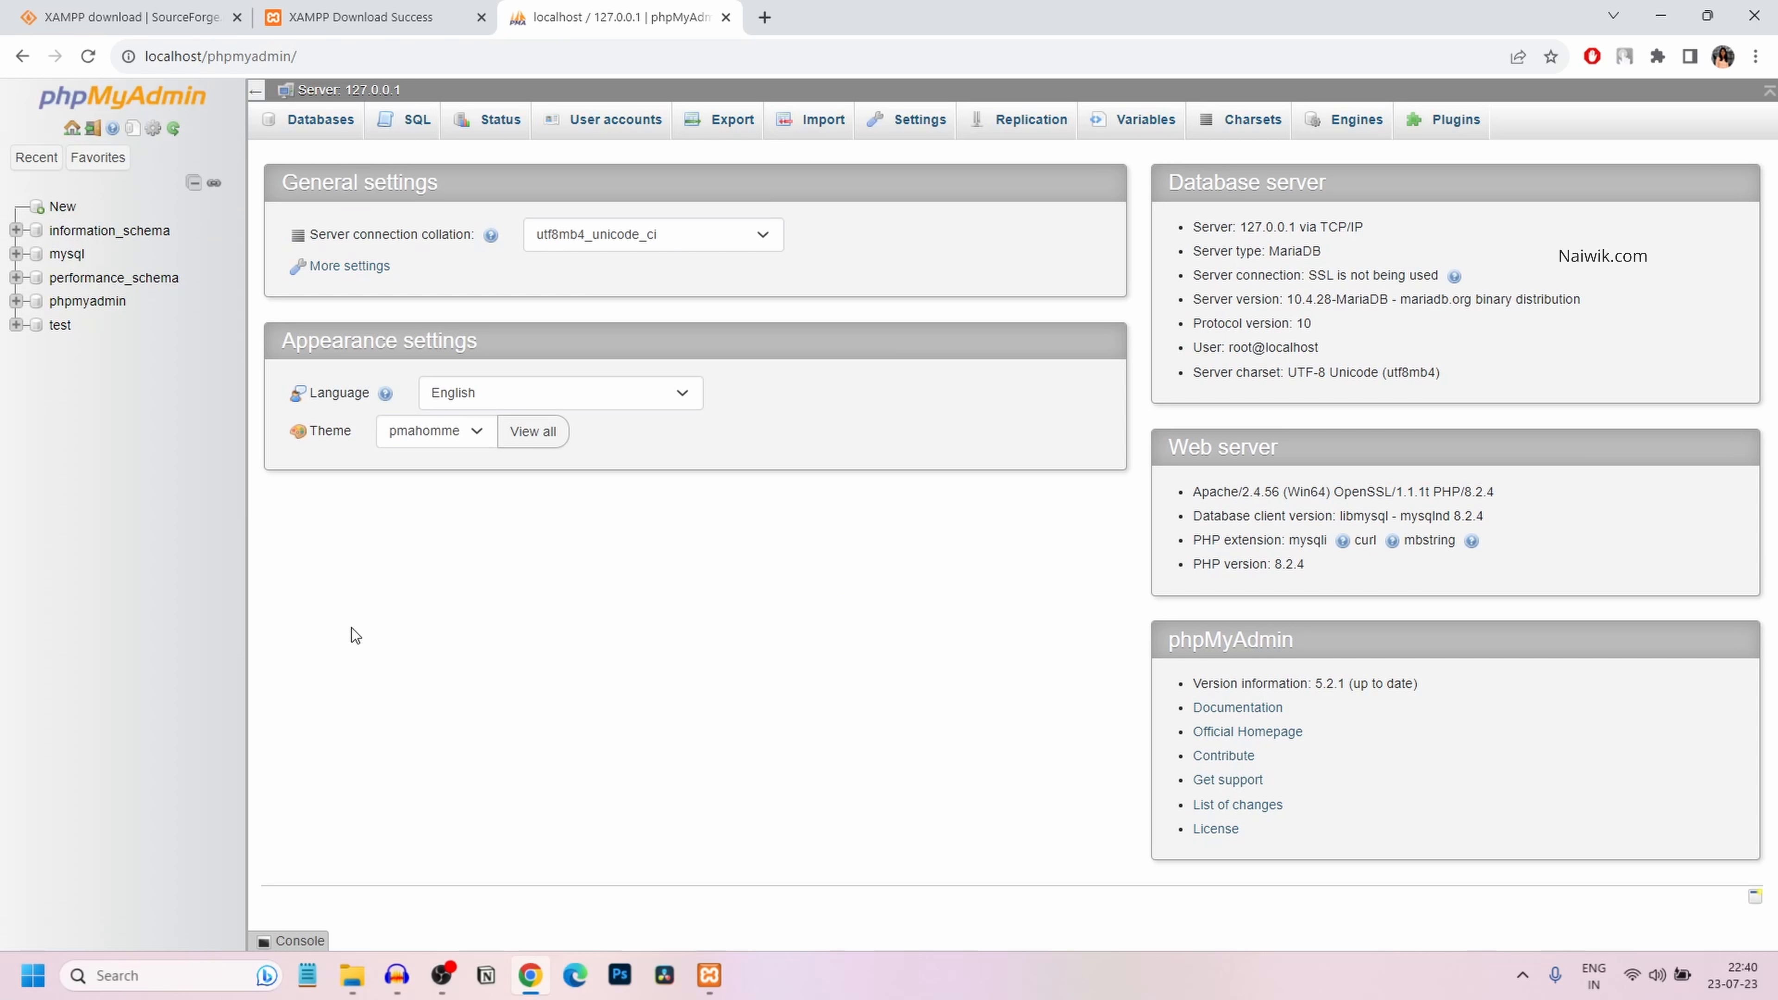
Create an empty database named naiwik from phpMyAdmin's Databases tab
{"action": "left_click", "coordinate": [310, 123]}
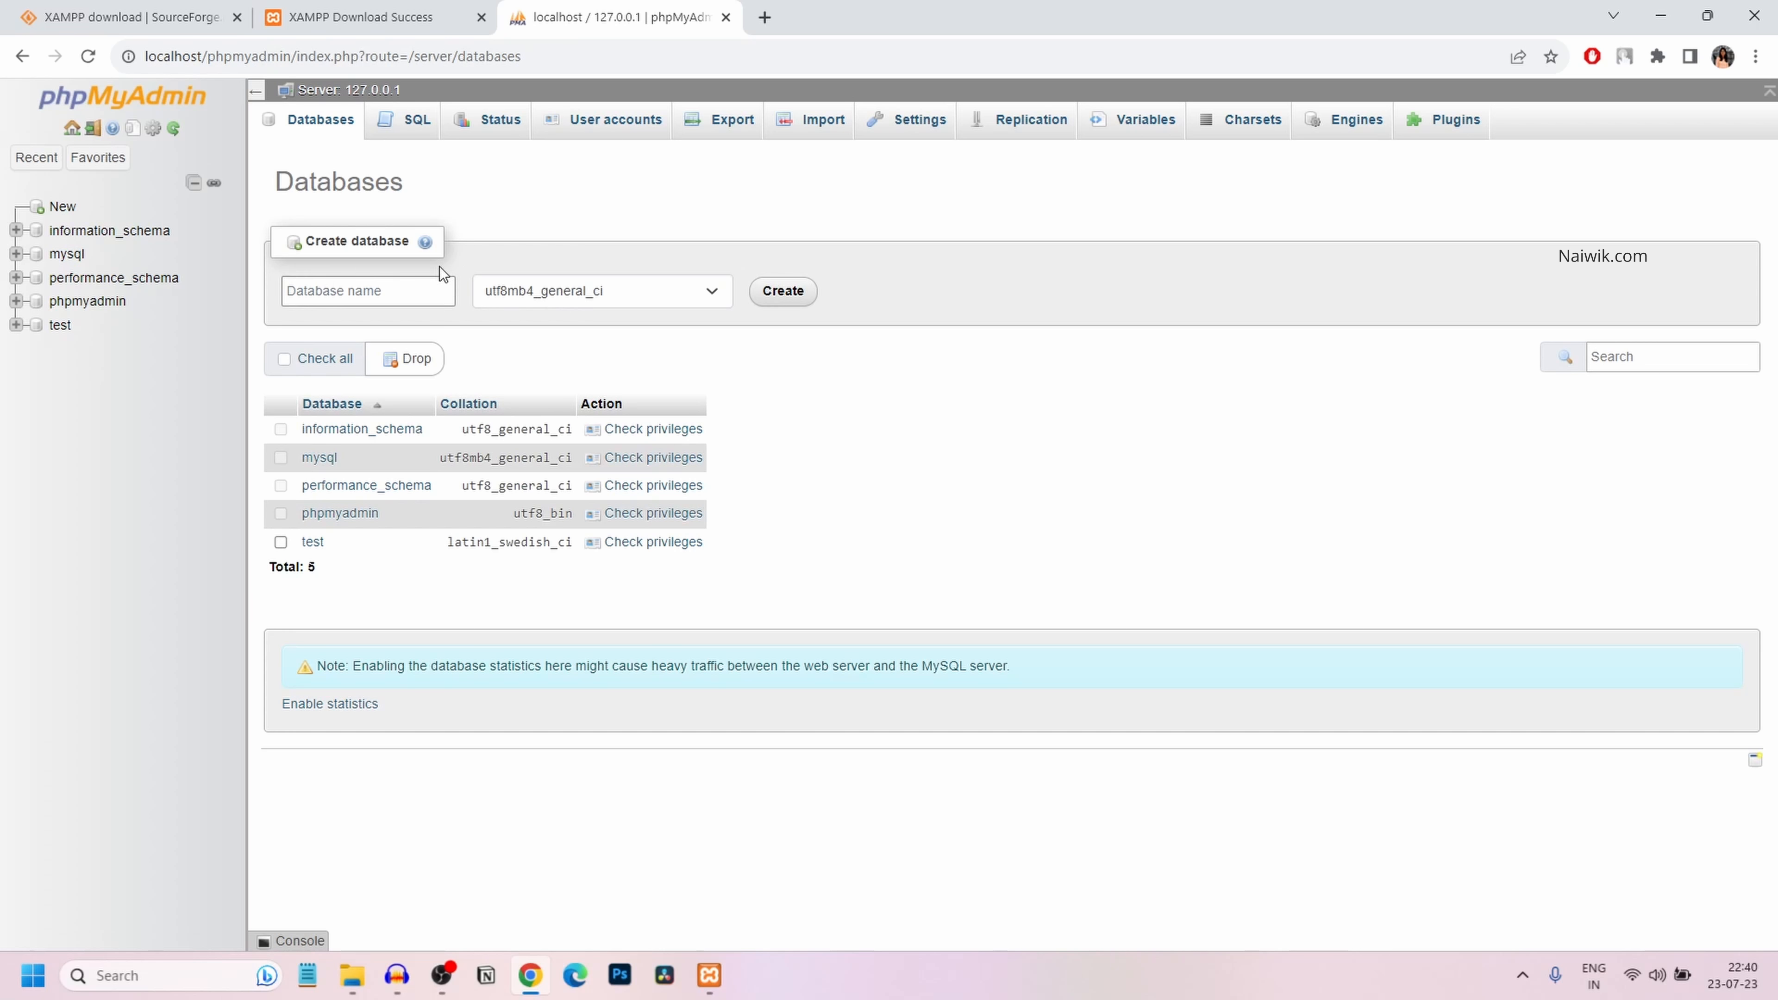
{"action": "type", "text": "naiwik"}
{"action": "left_click", "coordinate": [776, 294]}
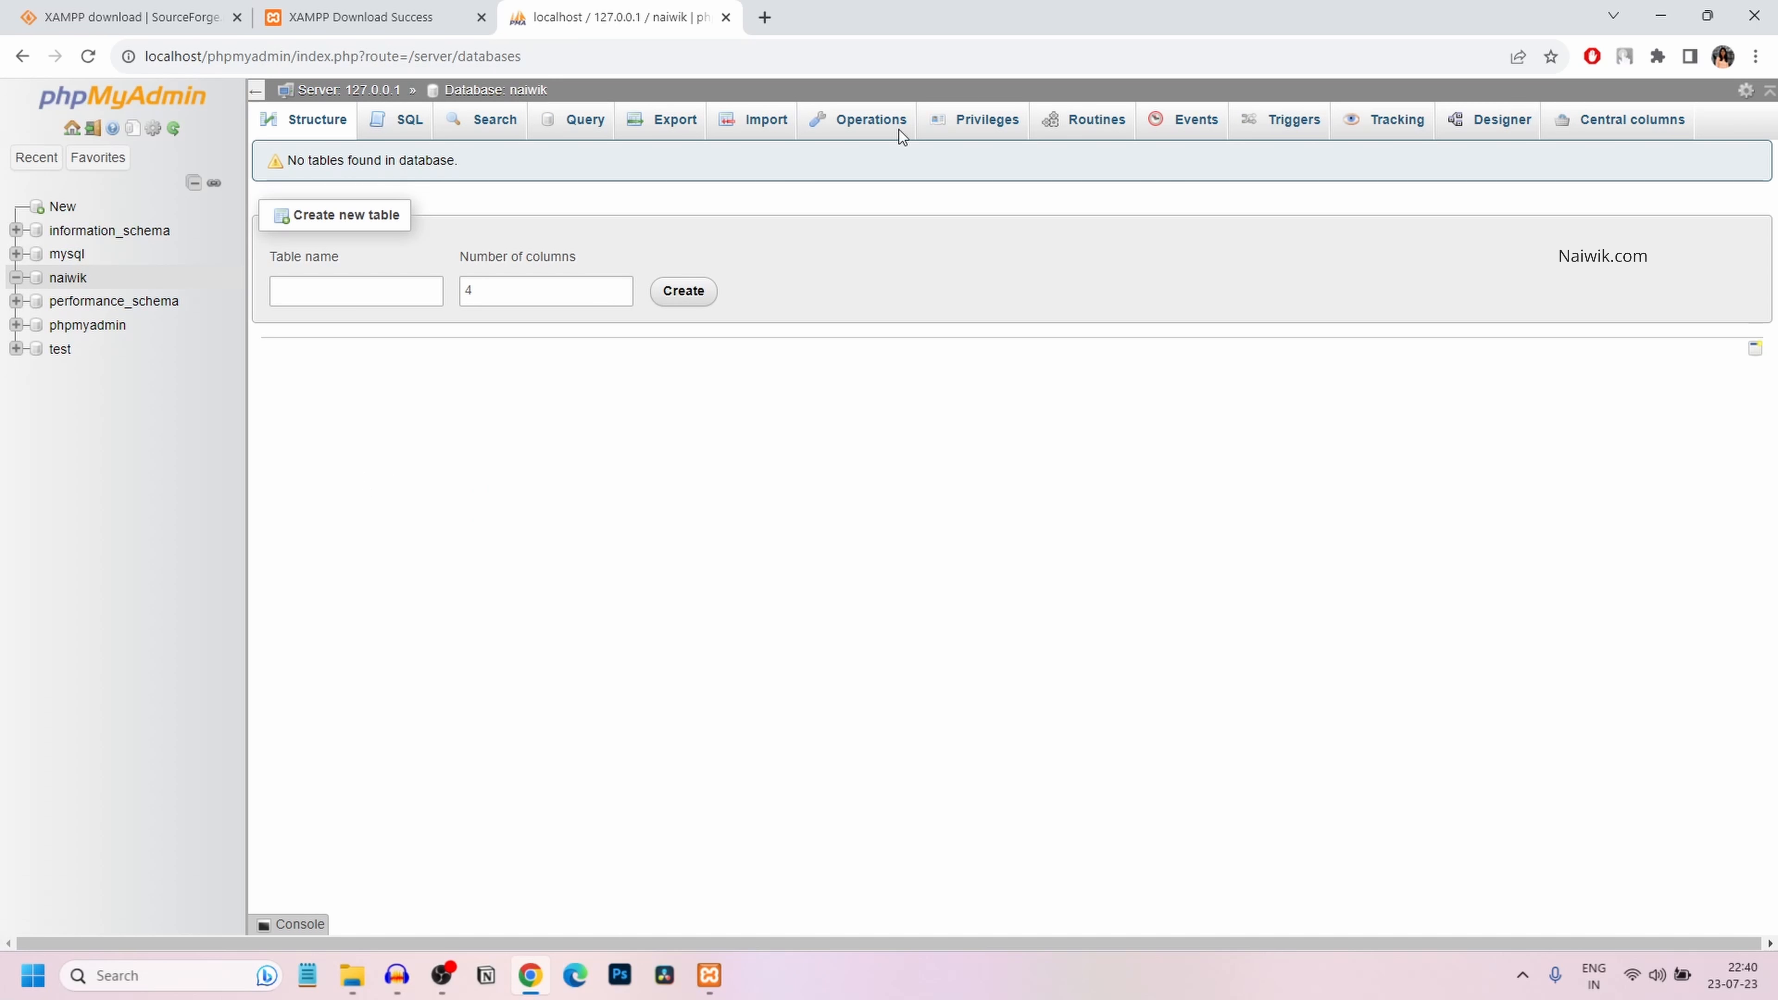
In phpMyAdmin Privileges, open root@::1's Change password settings and apply them with Go
{"action": "left_click", "coordinate": [962, 122]}
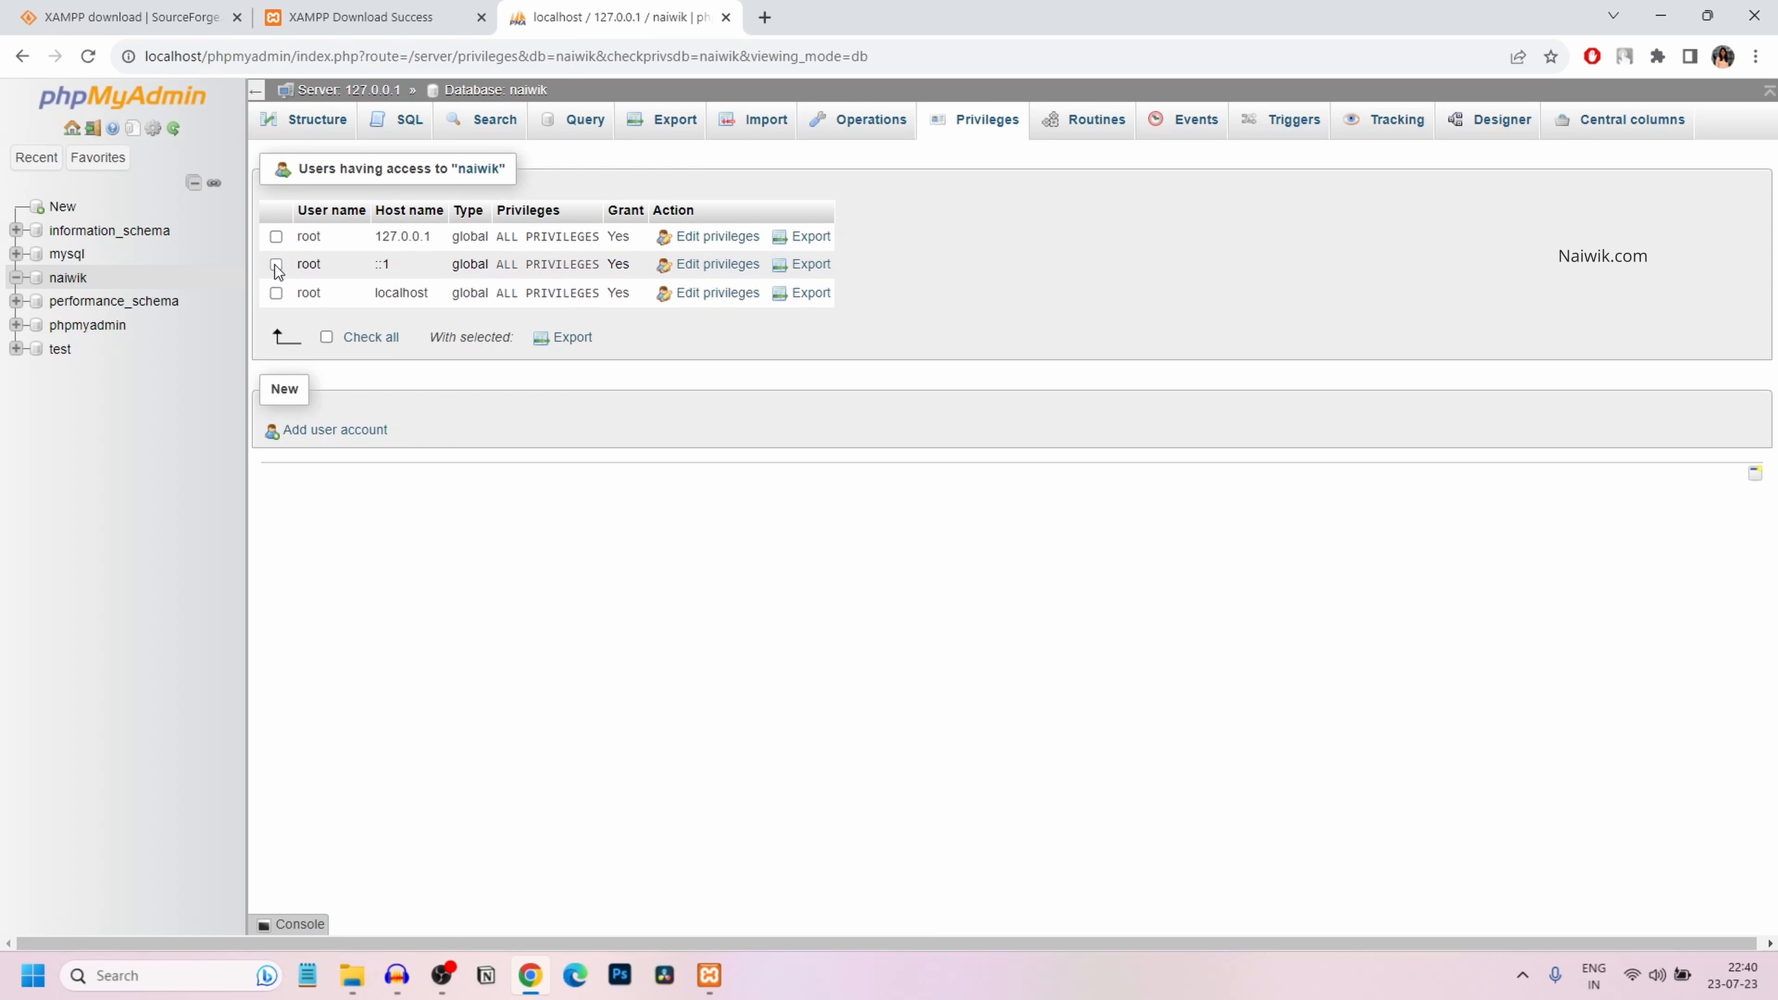
{"action": "left_click", "coordinate": [750, 266]}
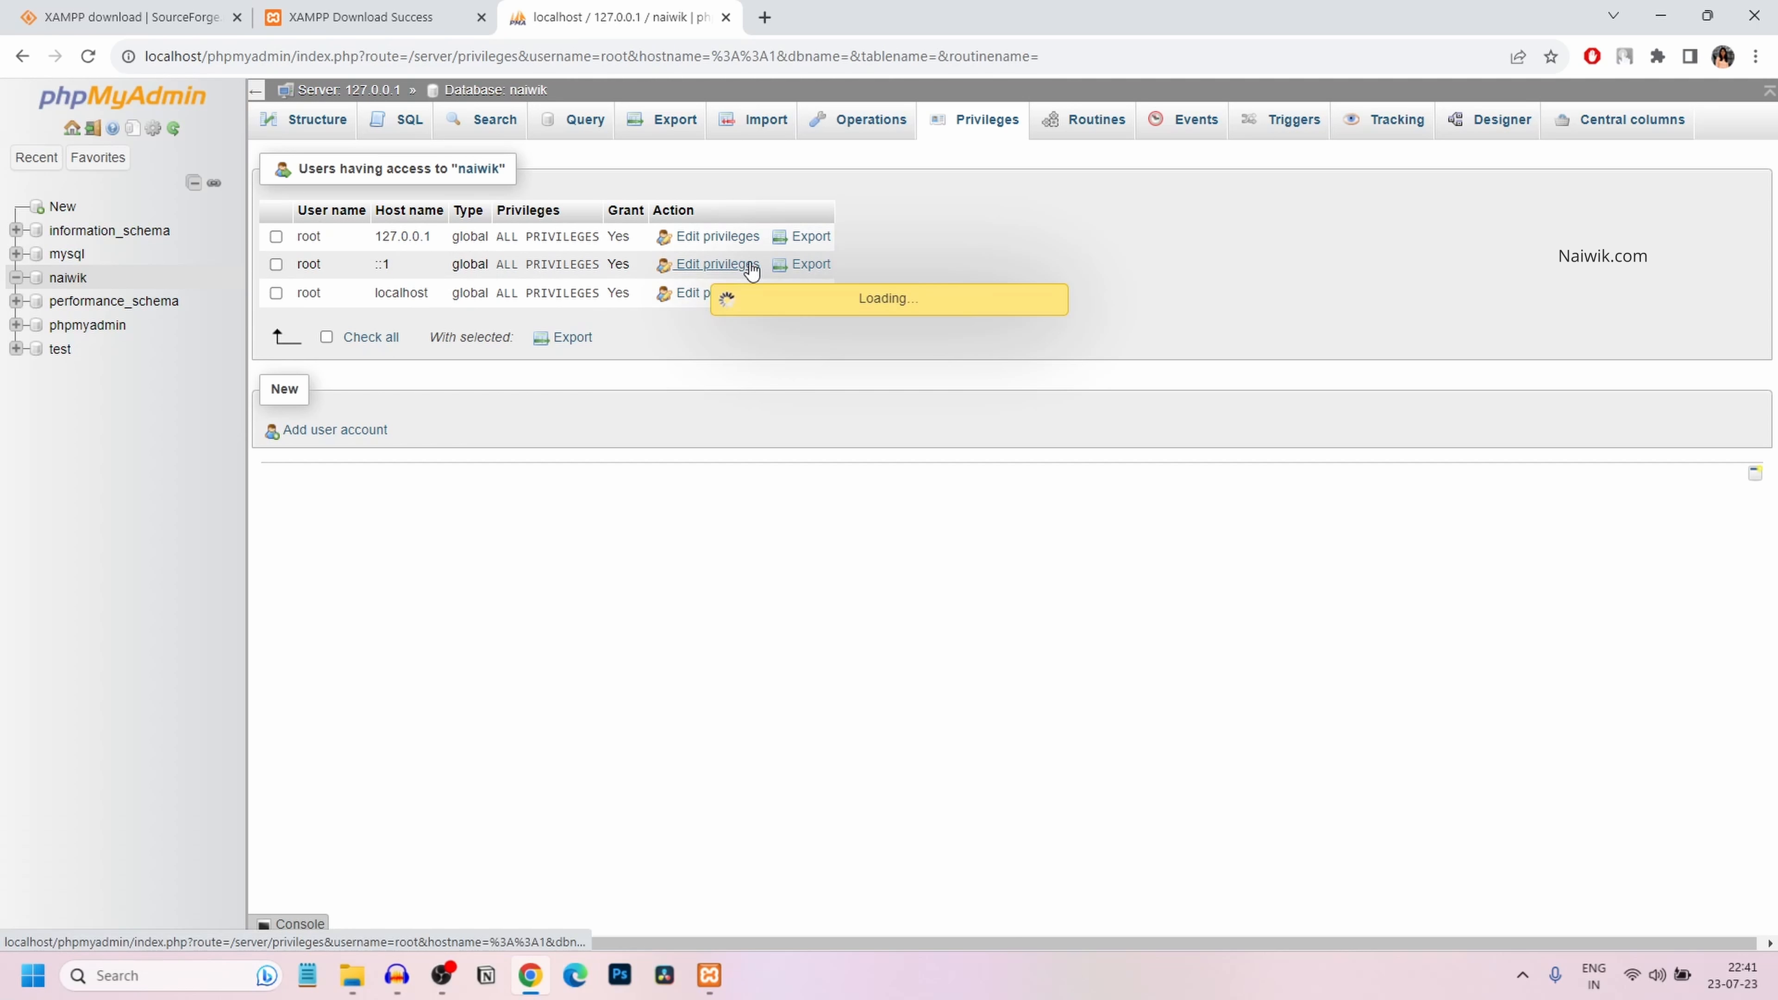
{"action": "left_click", "coordinate": [490, 167]}
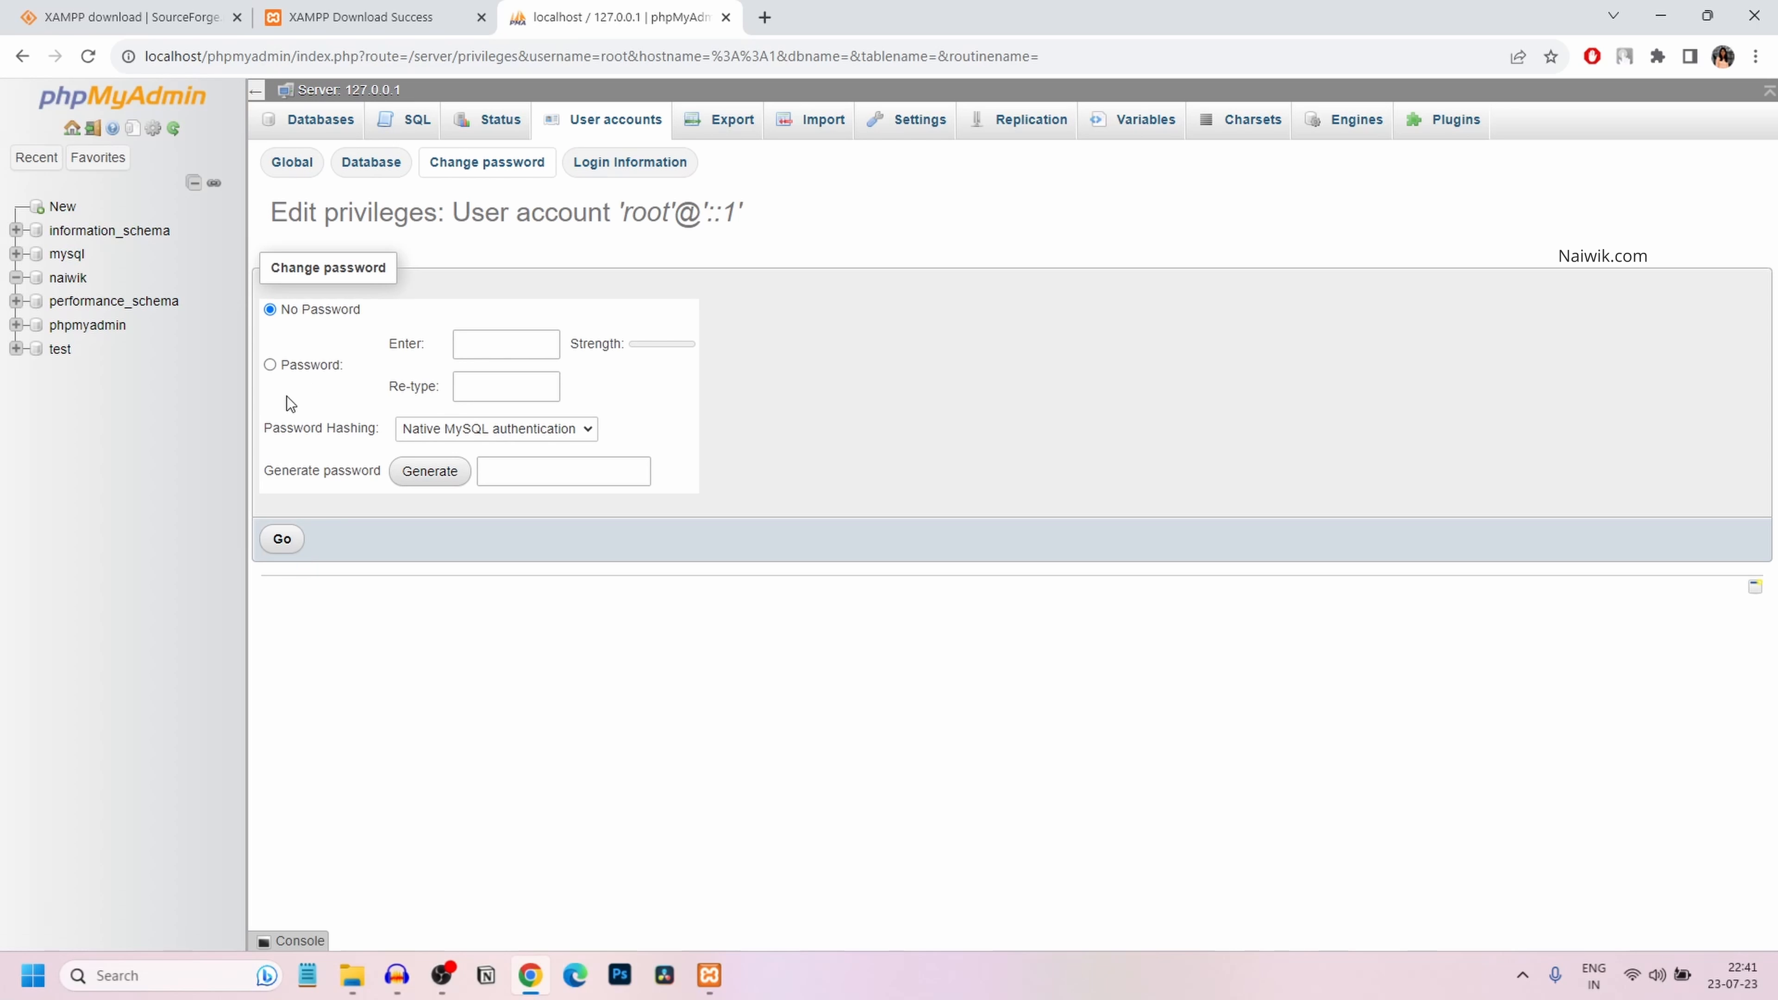
{"action": "left_click", "coordinate": [273, 549]}
Return Chrome to the XAMPP Download Success tab
{"action": "left_click", "coordinate": [420, 14]}
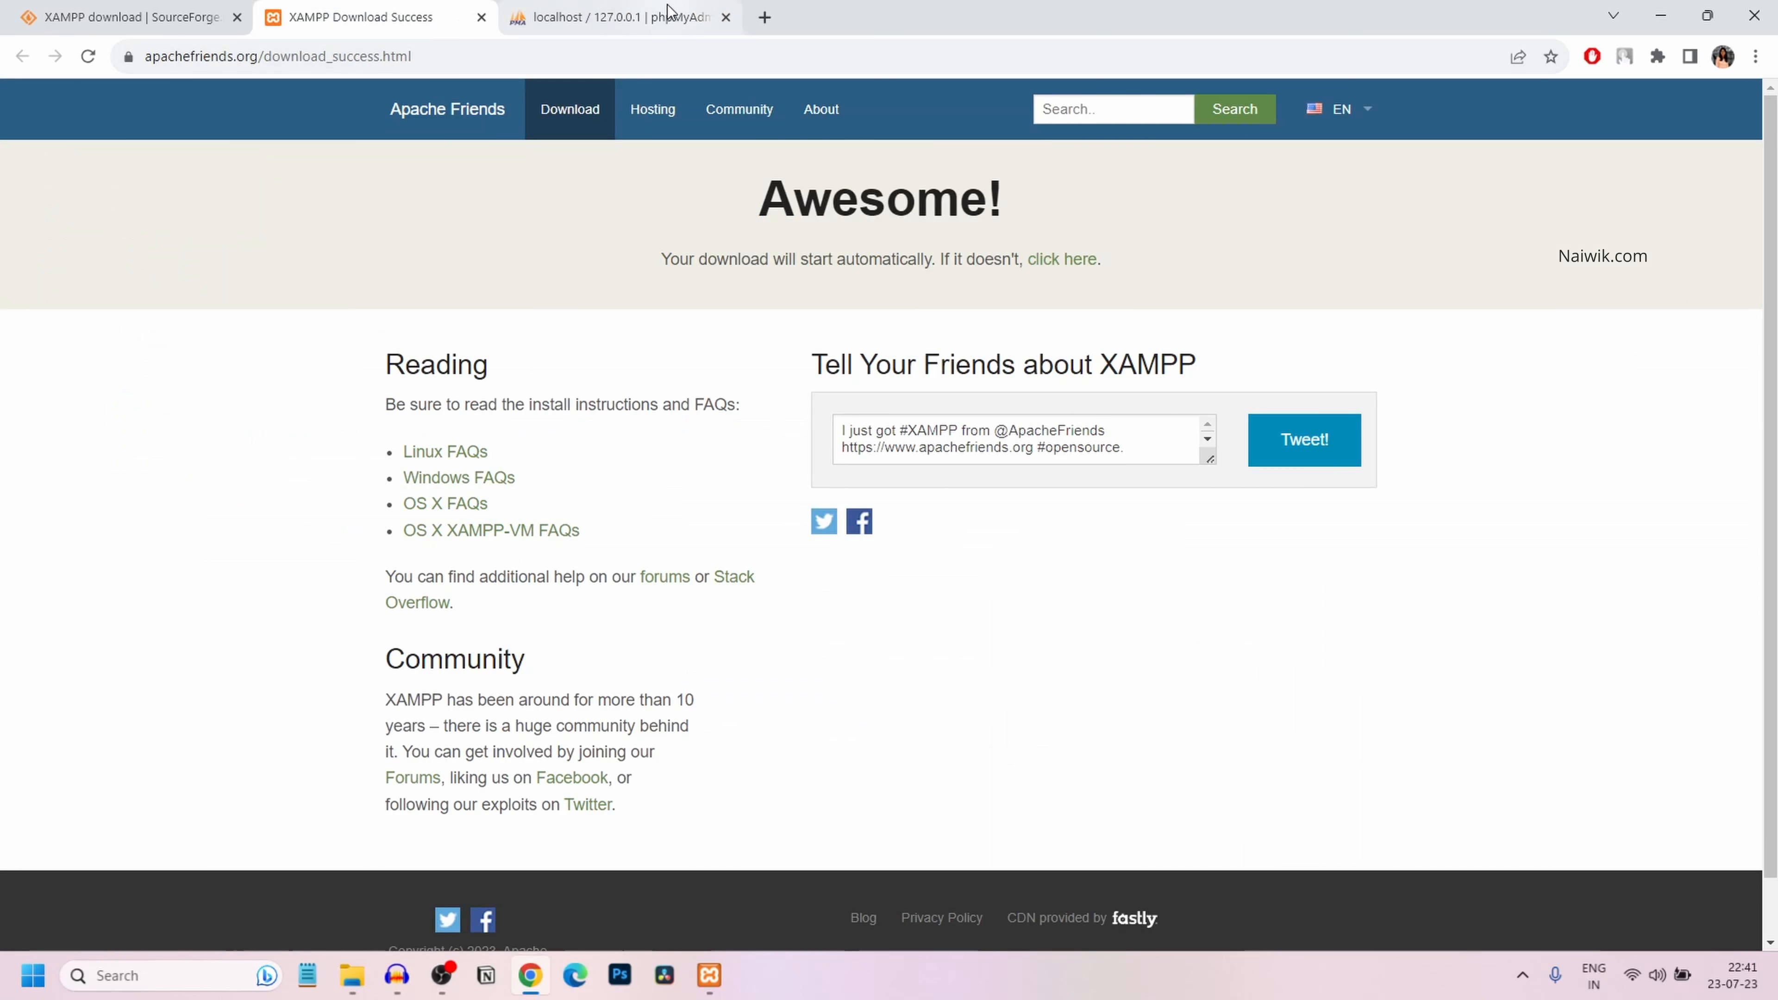
{"action": "left_click", "coordinate": [667, 12]}
{"action": "left_click", "coordinate": [432, 8]}
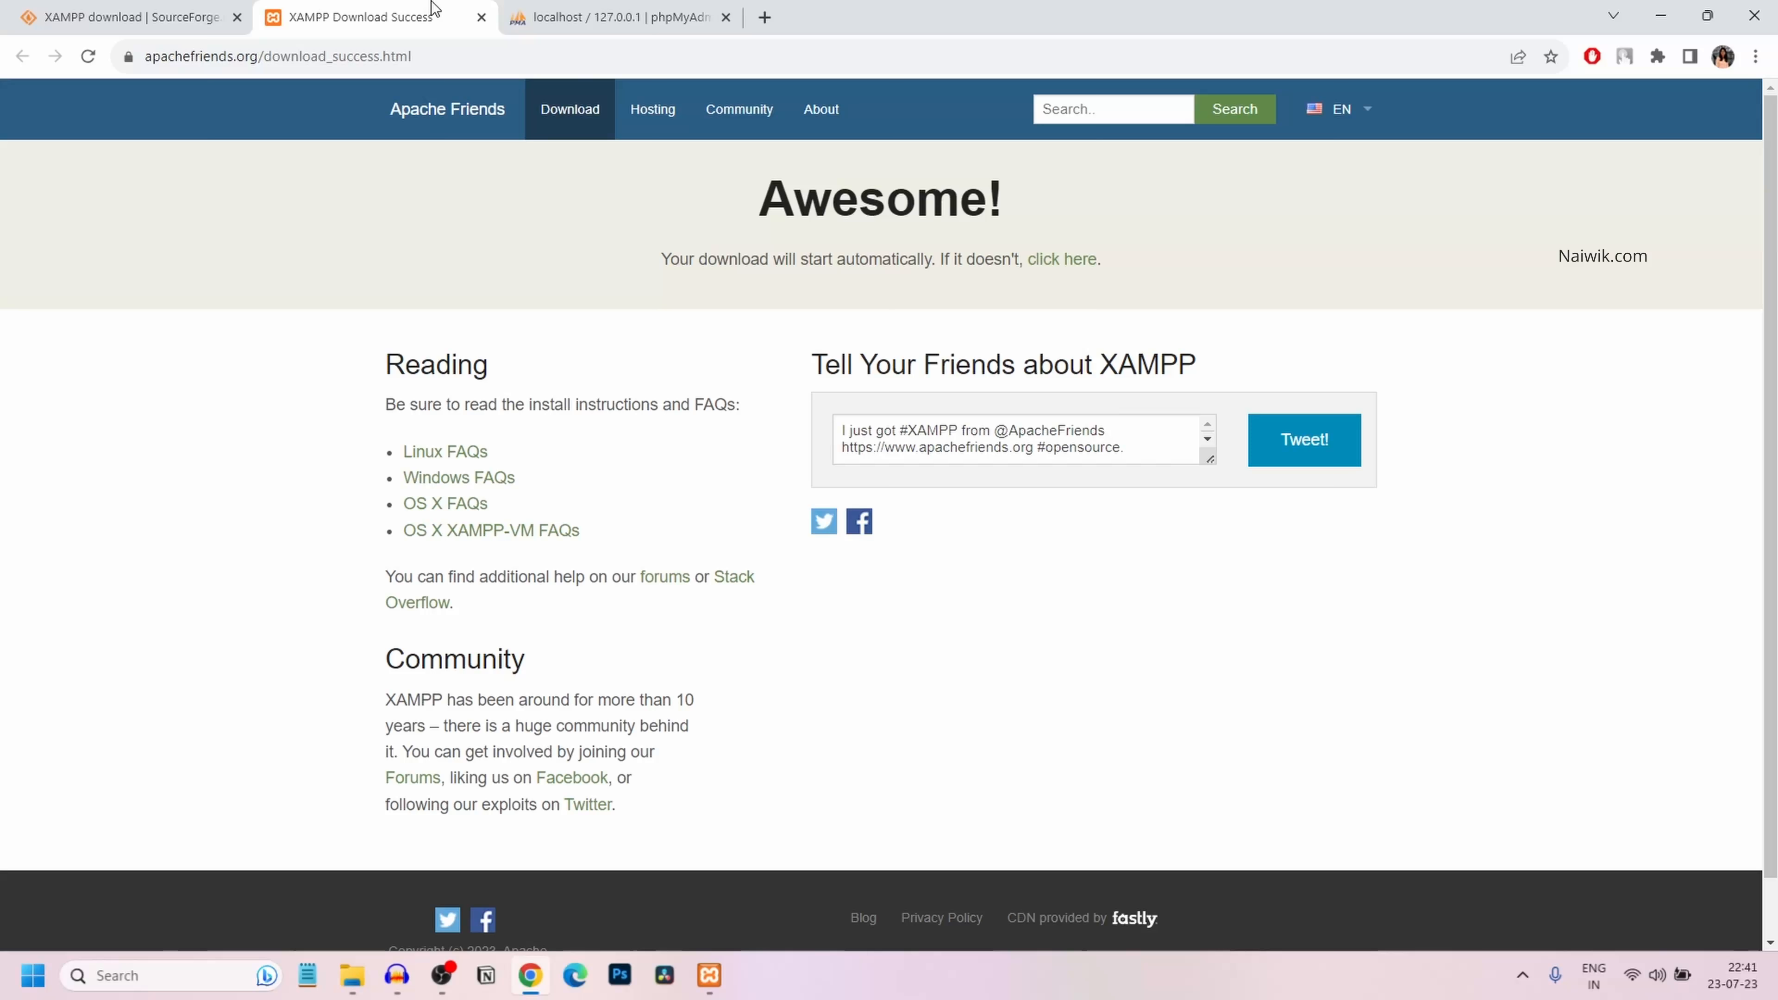
Load localhost/naiwik in Chrome to reach the WordPress setup language page
{"action": "left_click", "coordinate": [312, 55]}
{"action": "type", "text": "loc"}
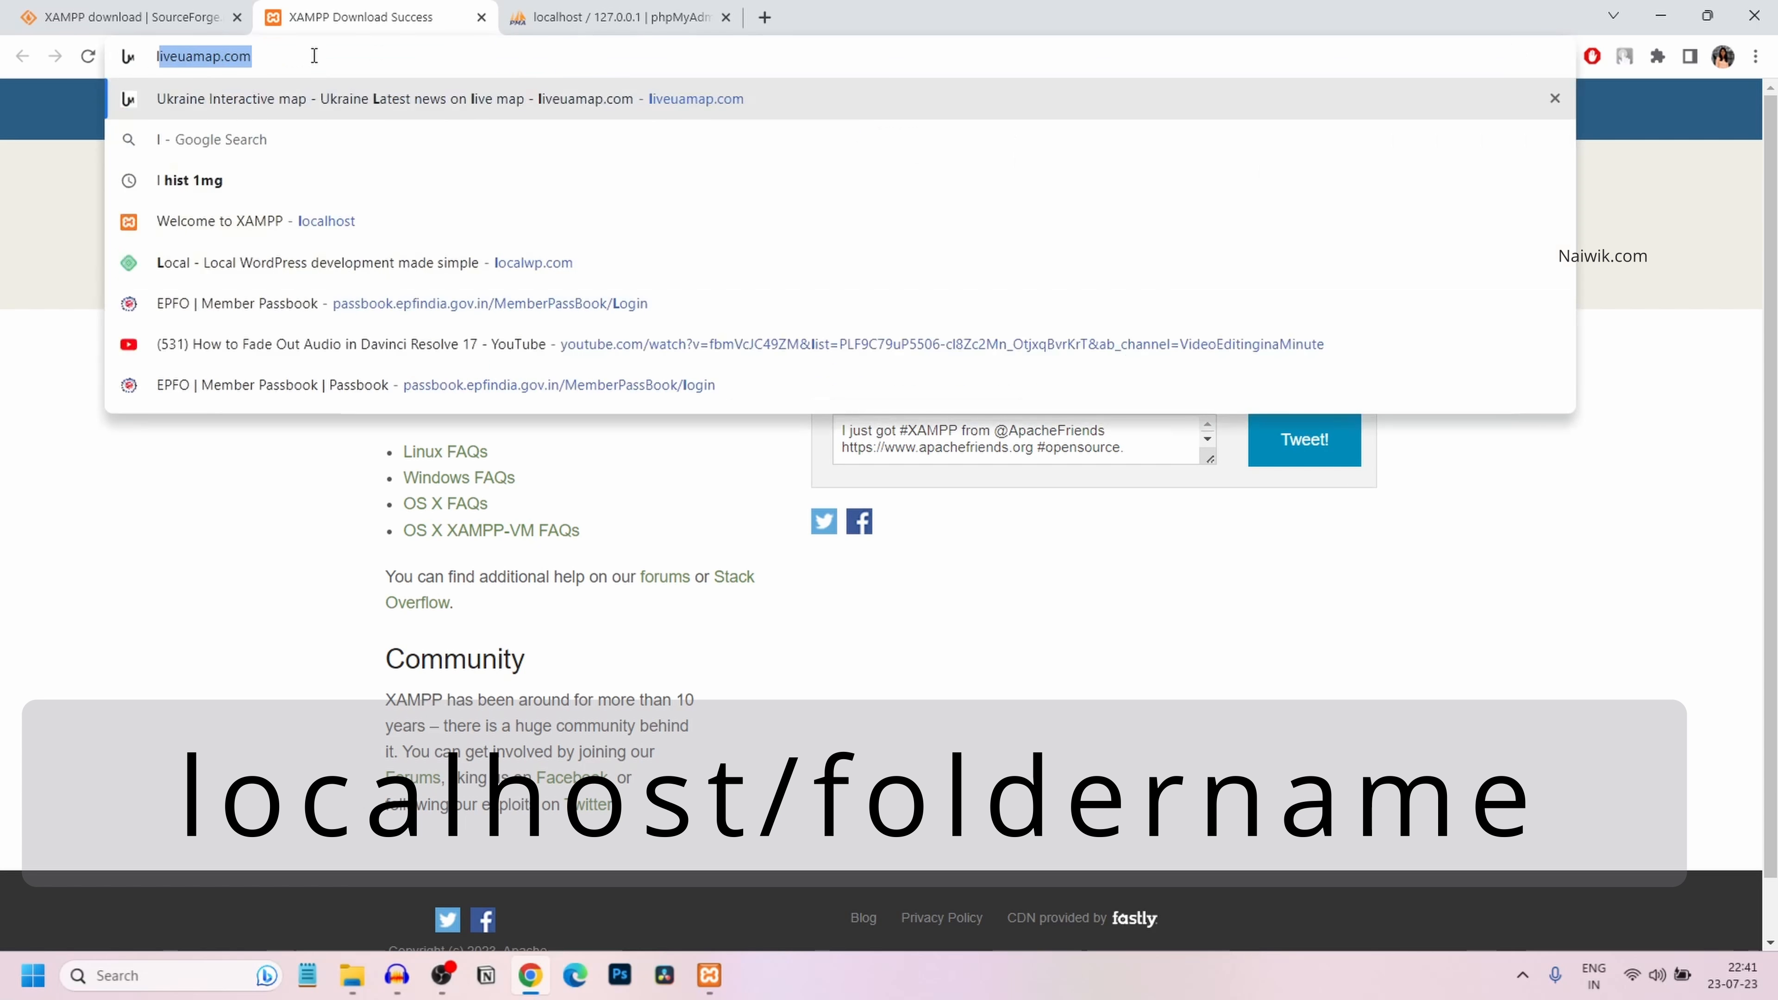
{"action": "type", "text": "alhost"}
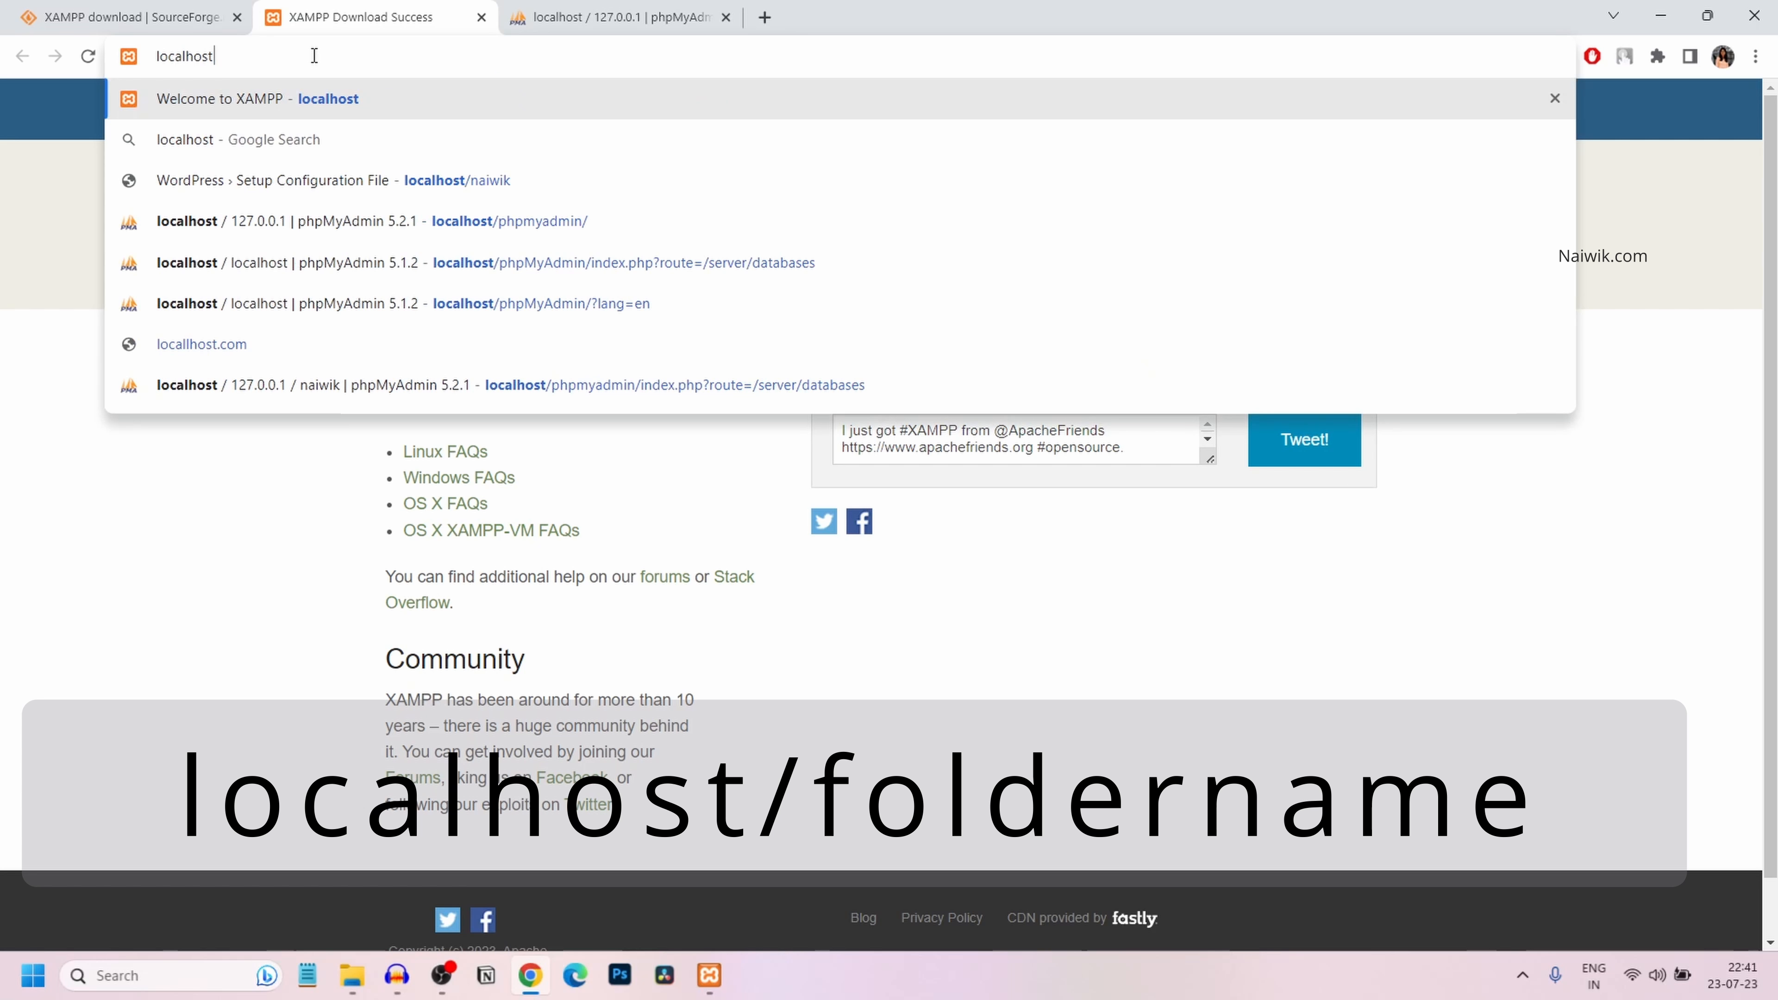
{"action": "type", "text": "/naiwik"}
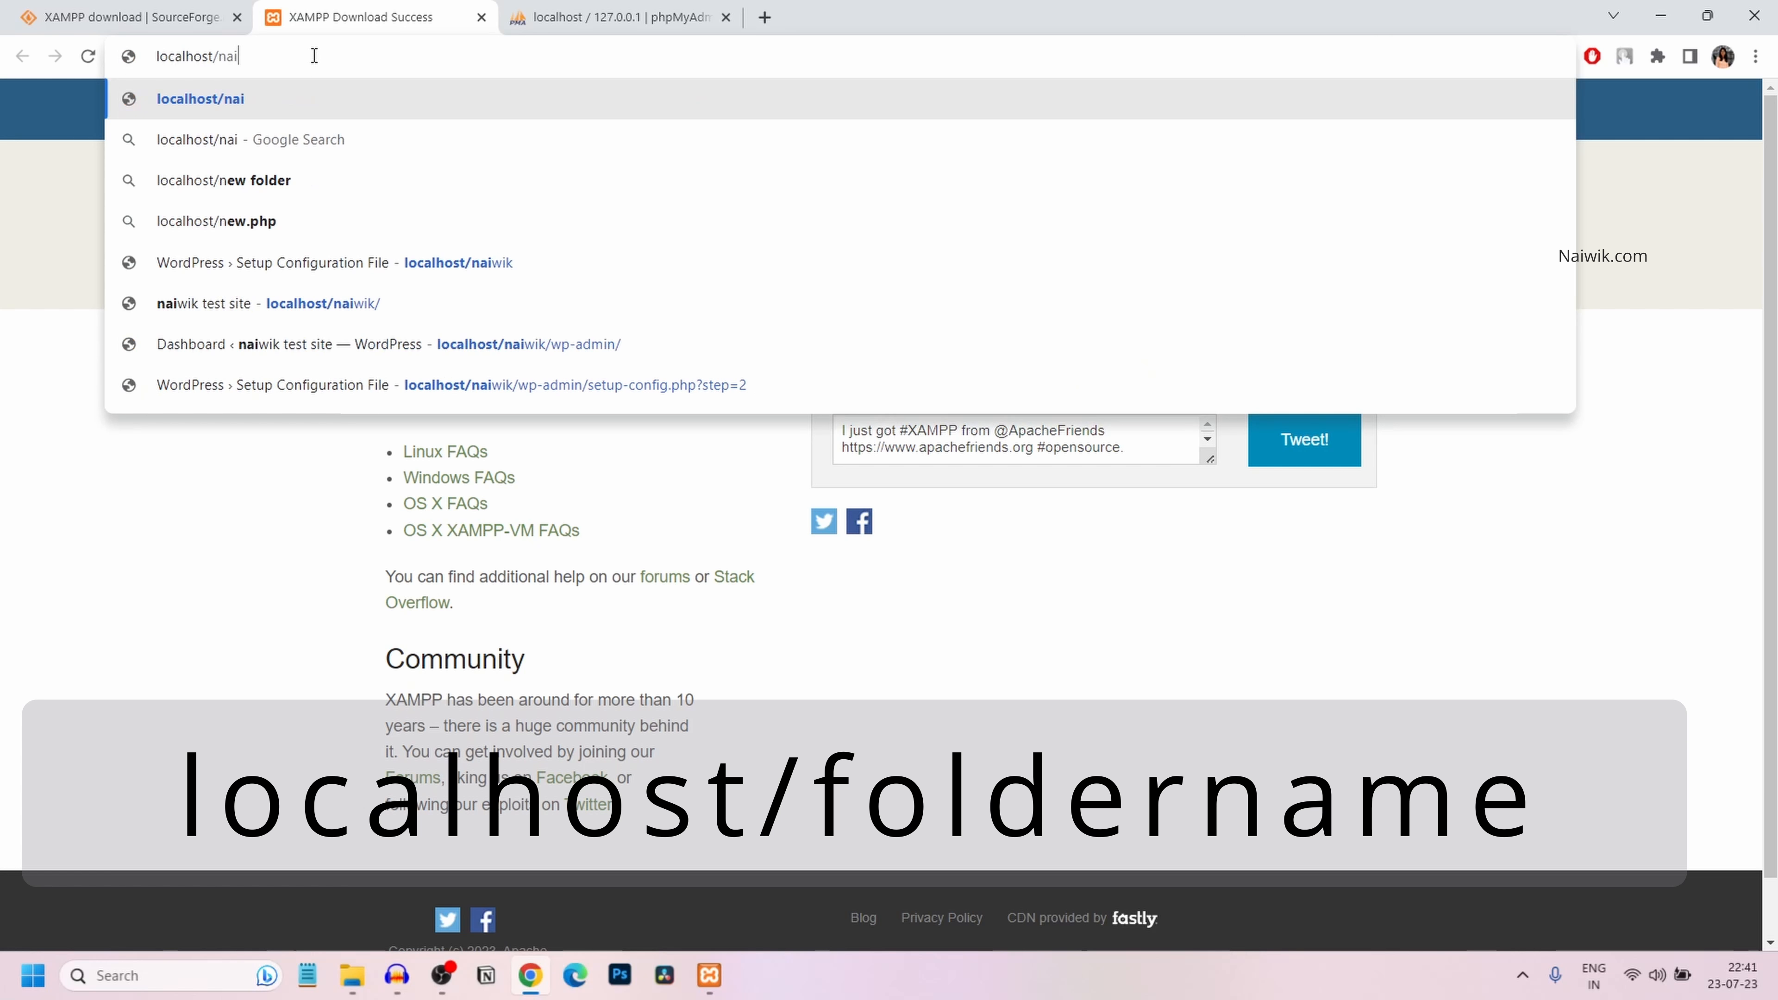
{"action": "key", "text": "Return"}
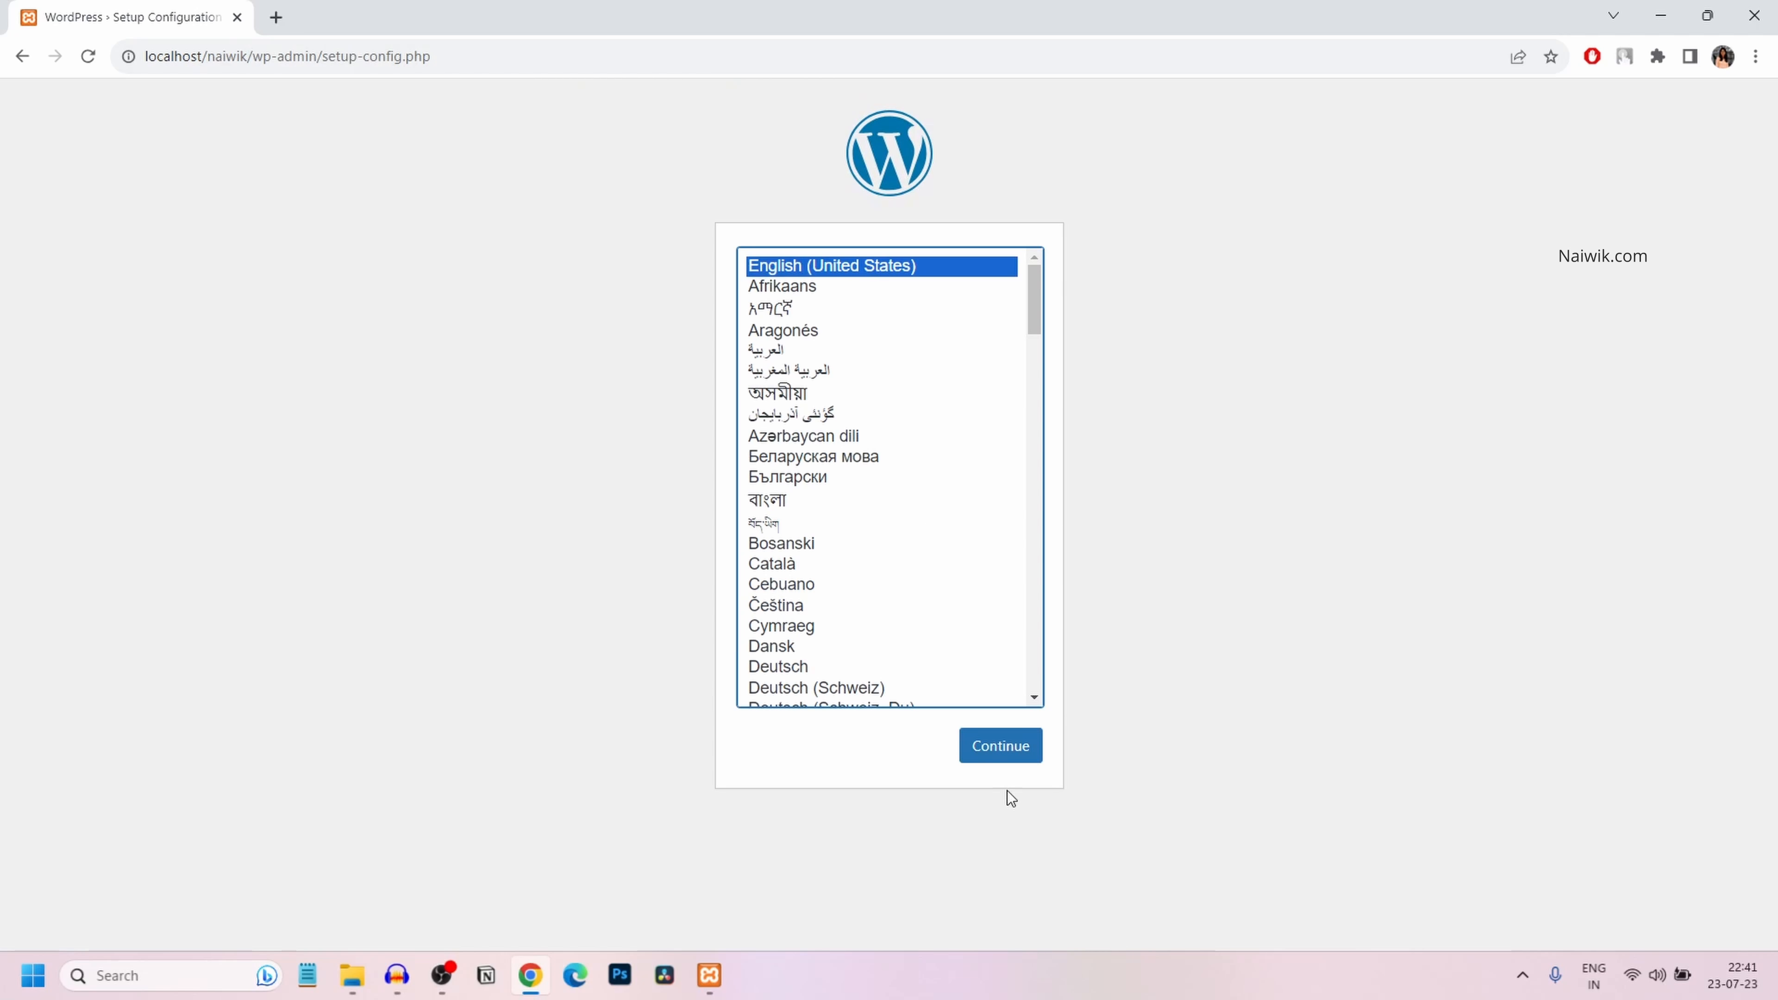
Keep English, then submit database naiwik, user root, blank password, host localhost, prefix wp_
{"action": "left_click", "coordinate": [1013, 753]}
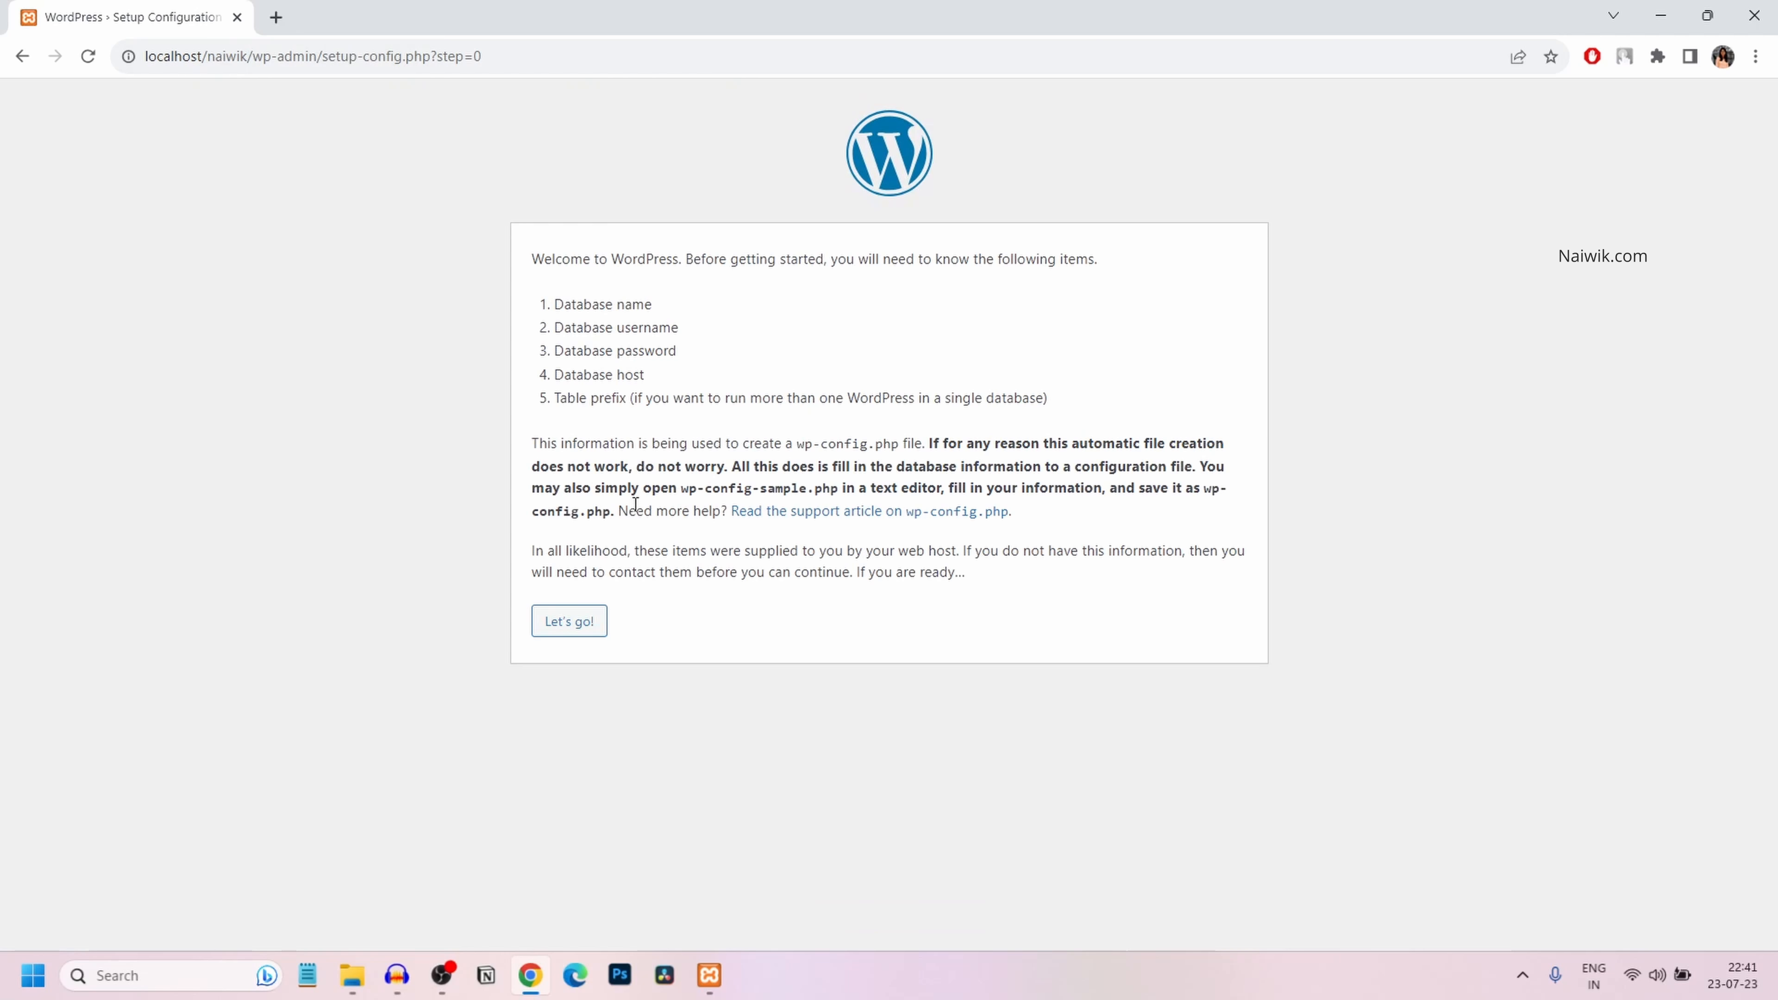
{"action": "left_click", "coordinate": [593, 621]}
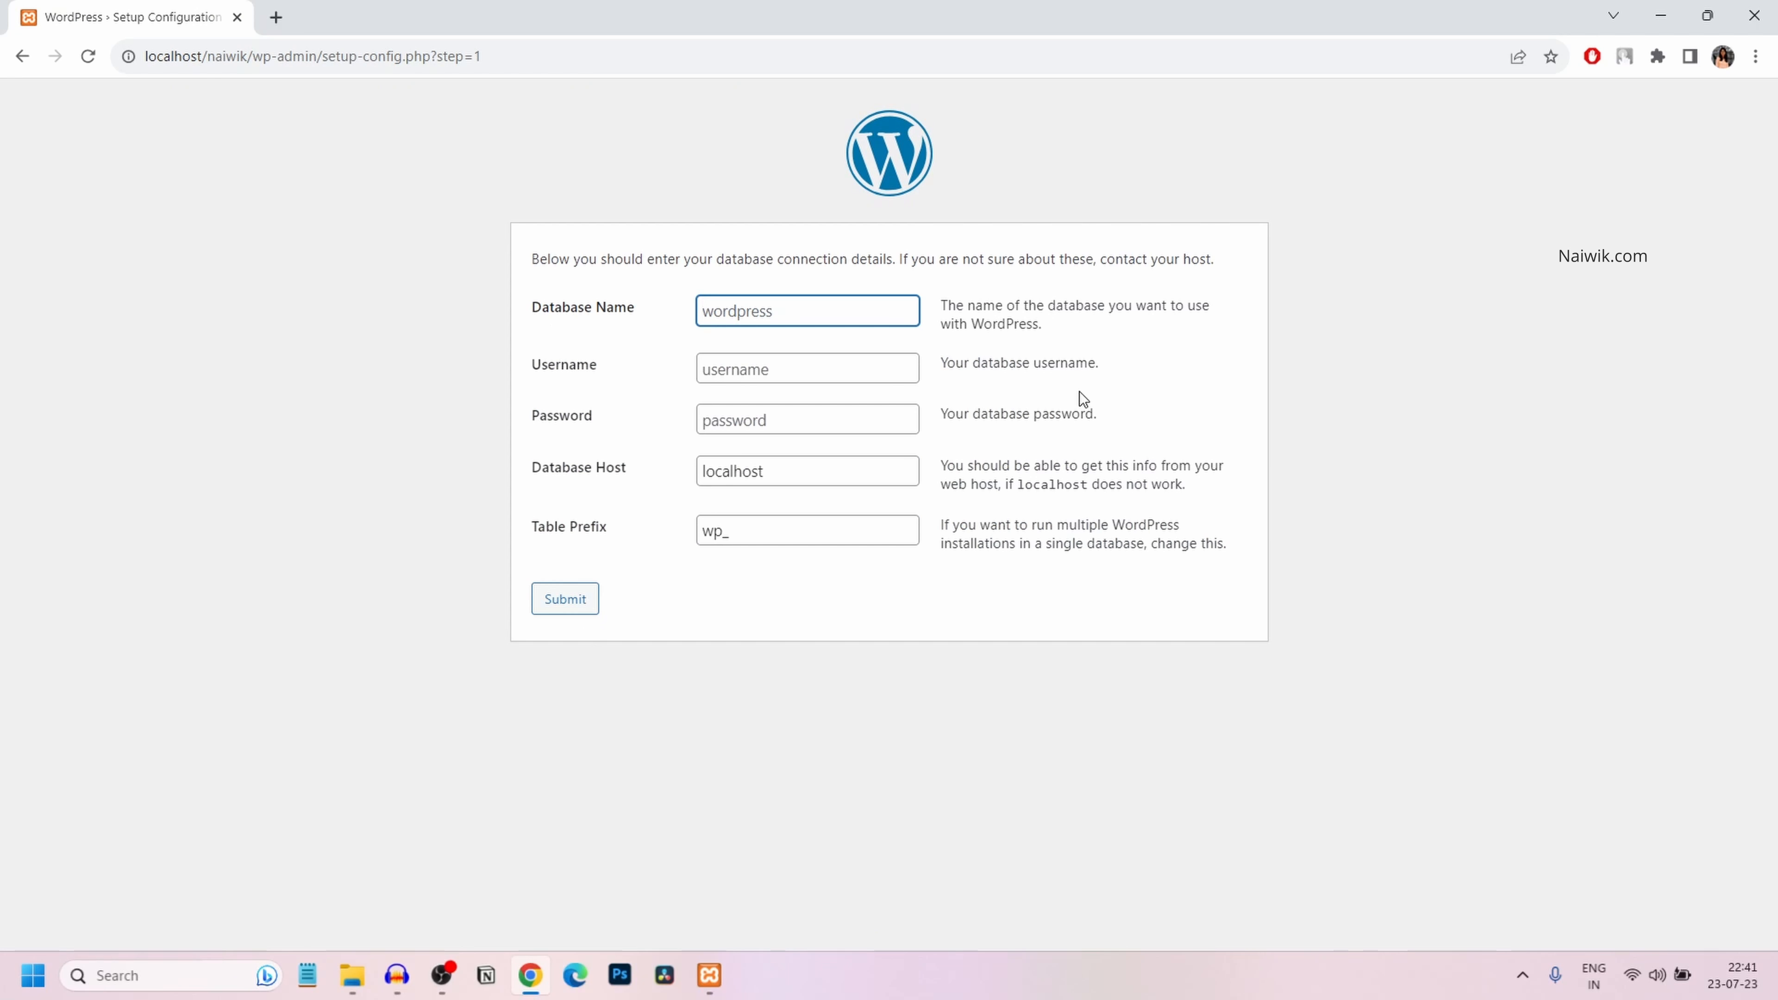
{"action": "type", "text": "naiwik"}
{"action": "left_click", "coordinate": [759, 367]}
{"action": "type", "text": "oot"}
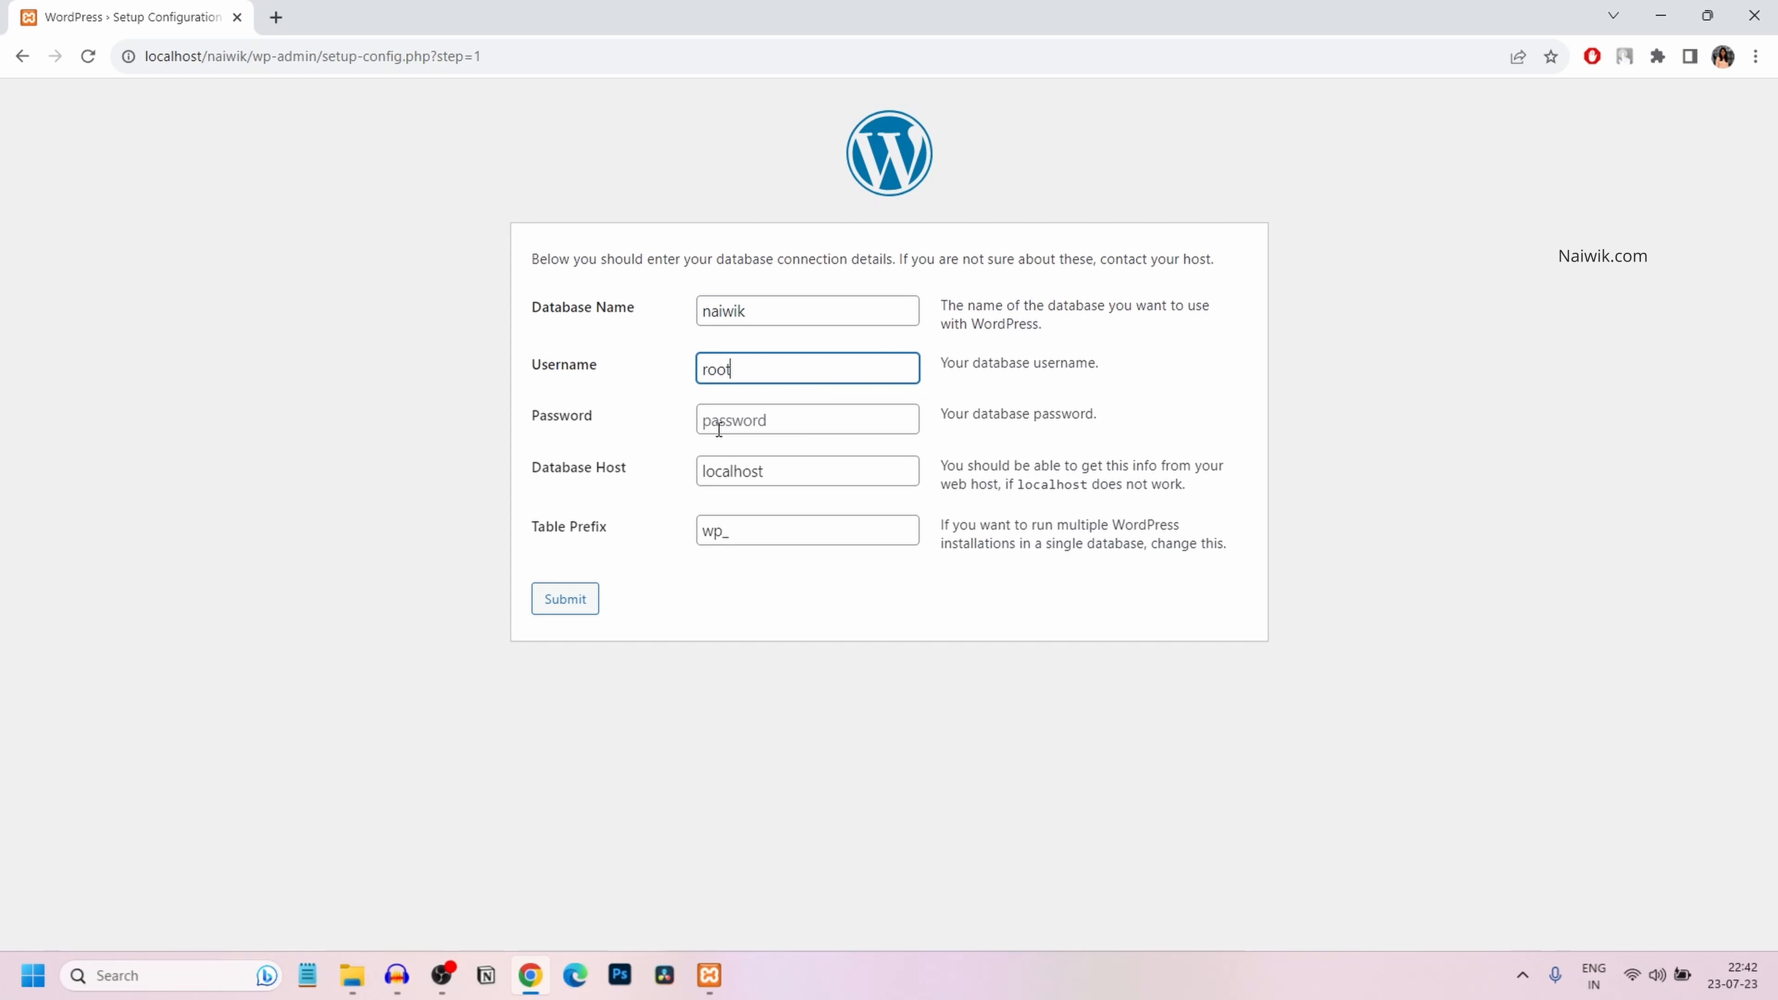
{"action": "left_click", "coordinate": [778, 477]}
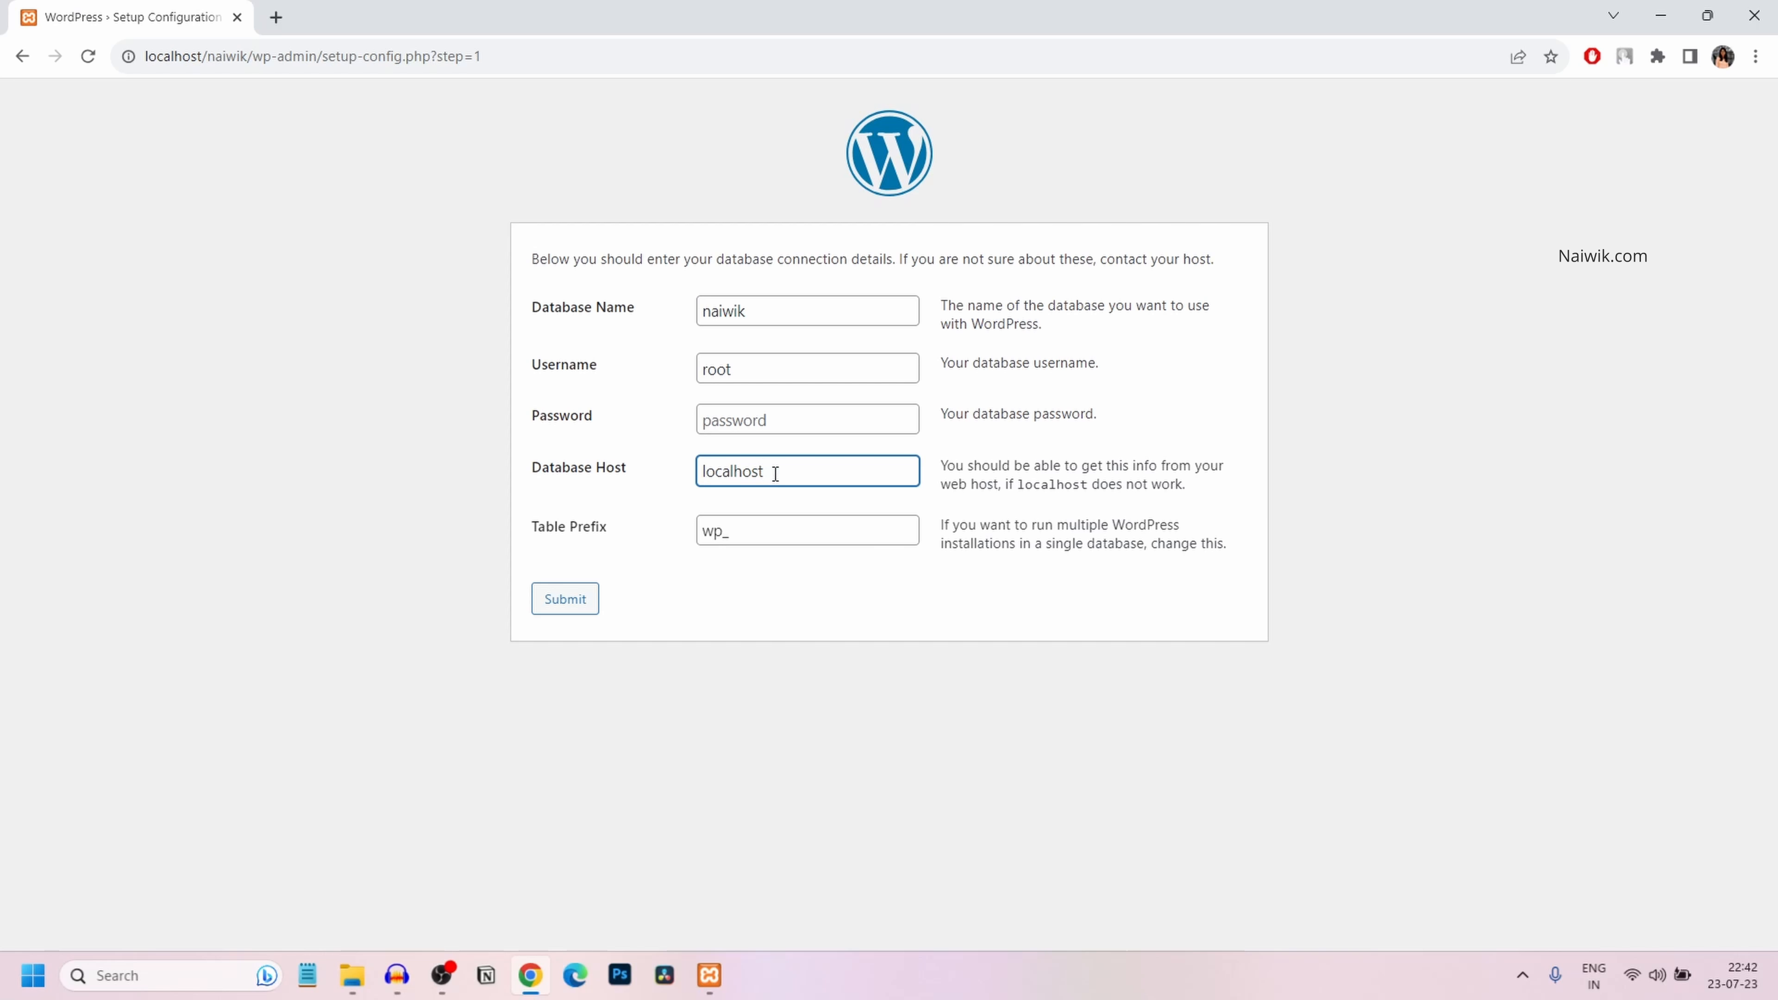
{"action": "left_click_drag", "start_coordinate": [776, 474], "coordinate": [611, 461]}
{"action": "left_click", "coordinate": [606, 513]}
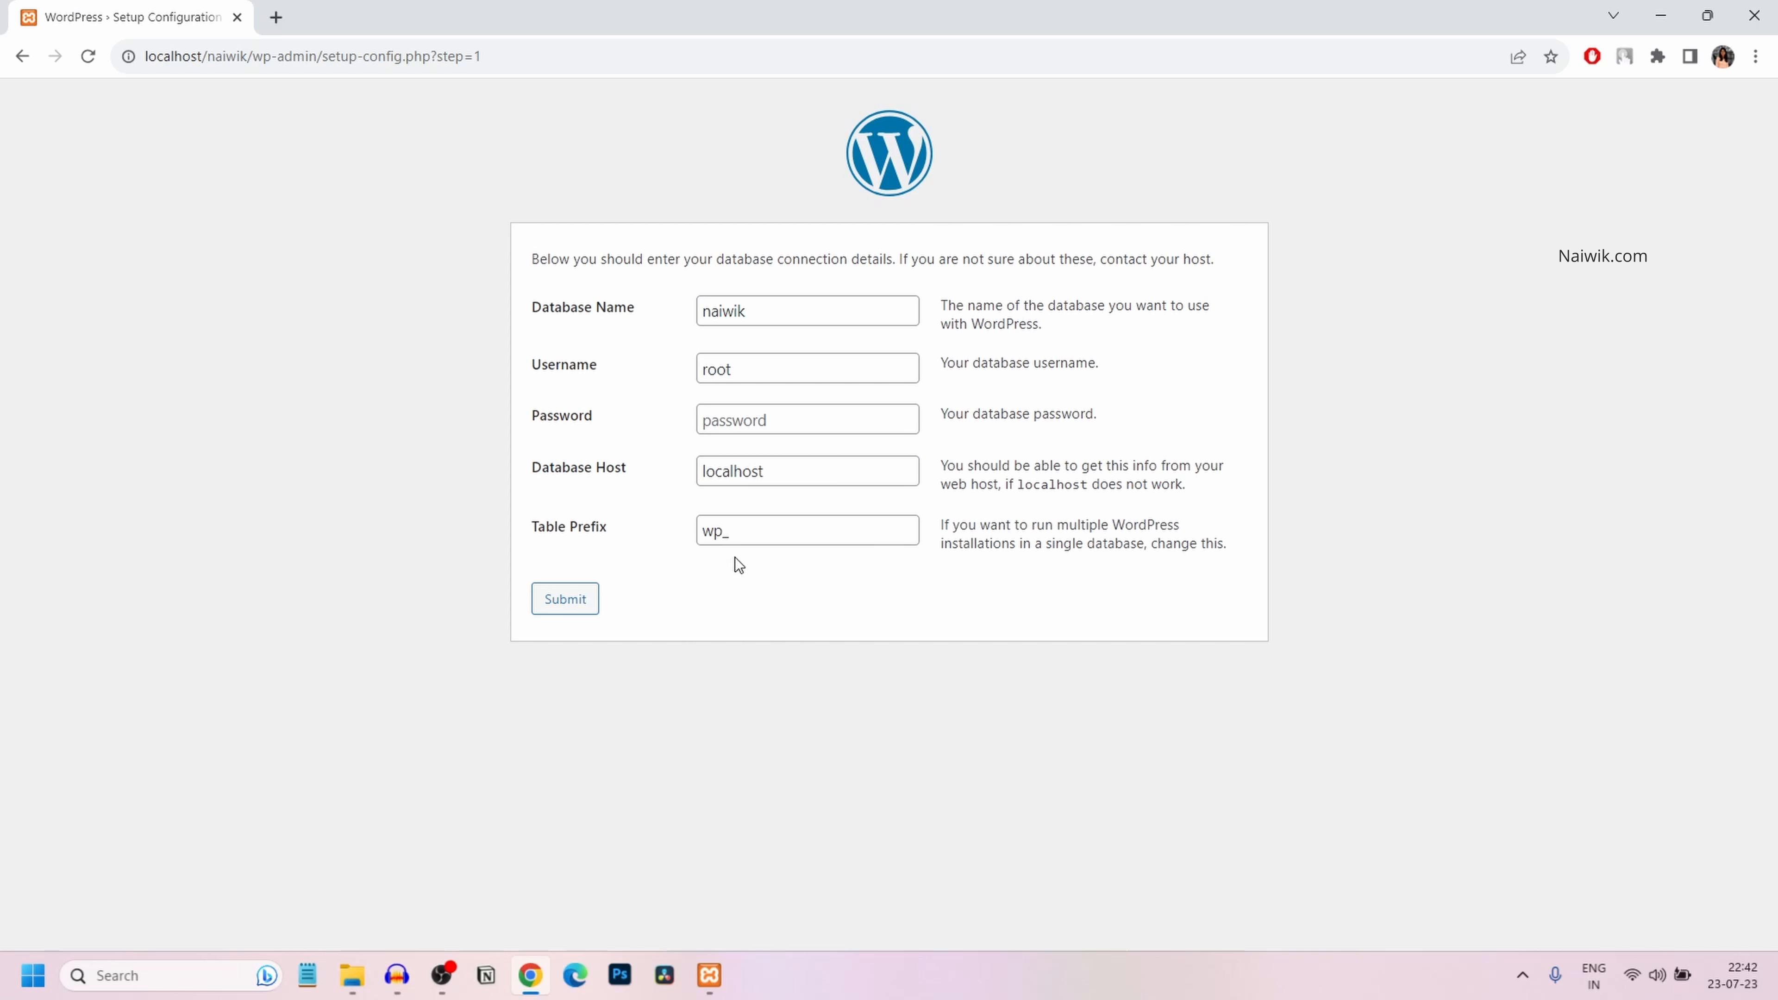
{"action": "left_click", "coordinate": [572, 599]}
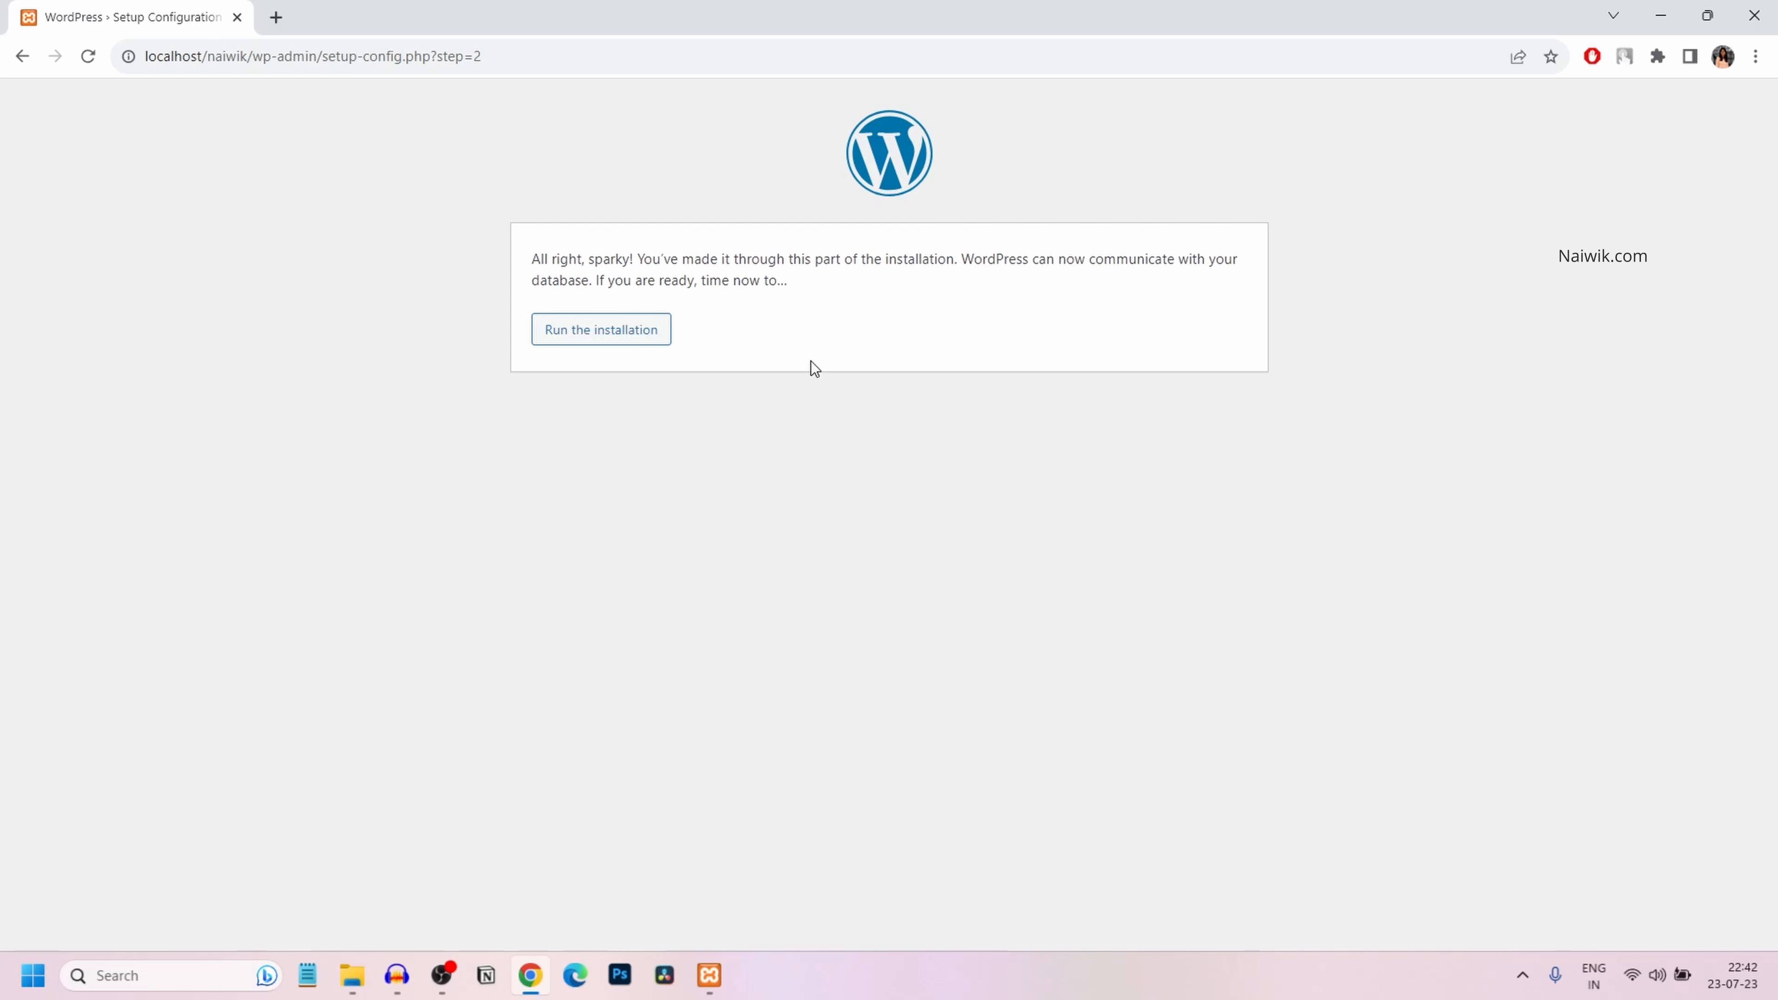
Run the installation with site title 'naiwik test site' and admin username 'test'
{"action": "left_click", "coordinate": [568, 321]}
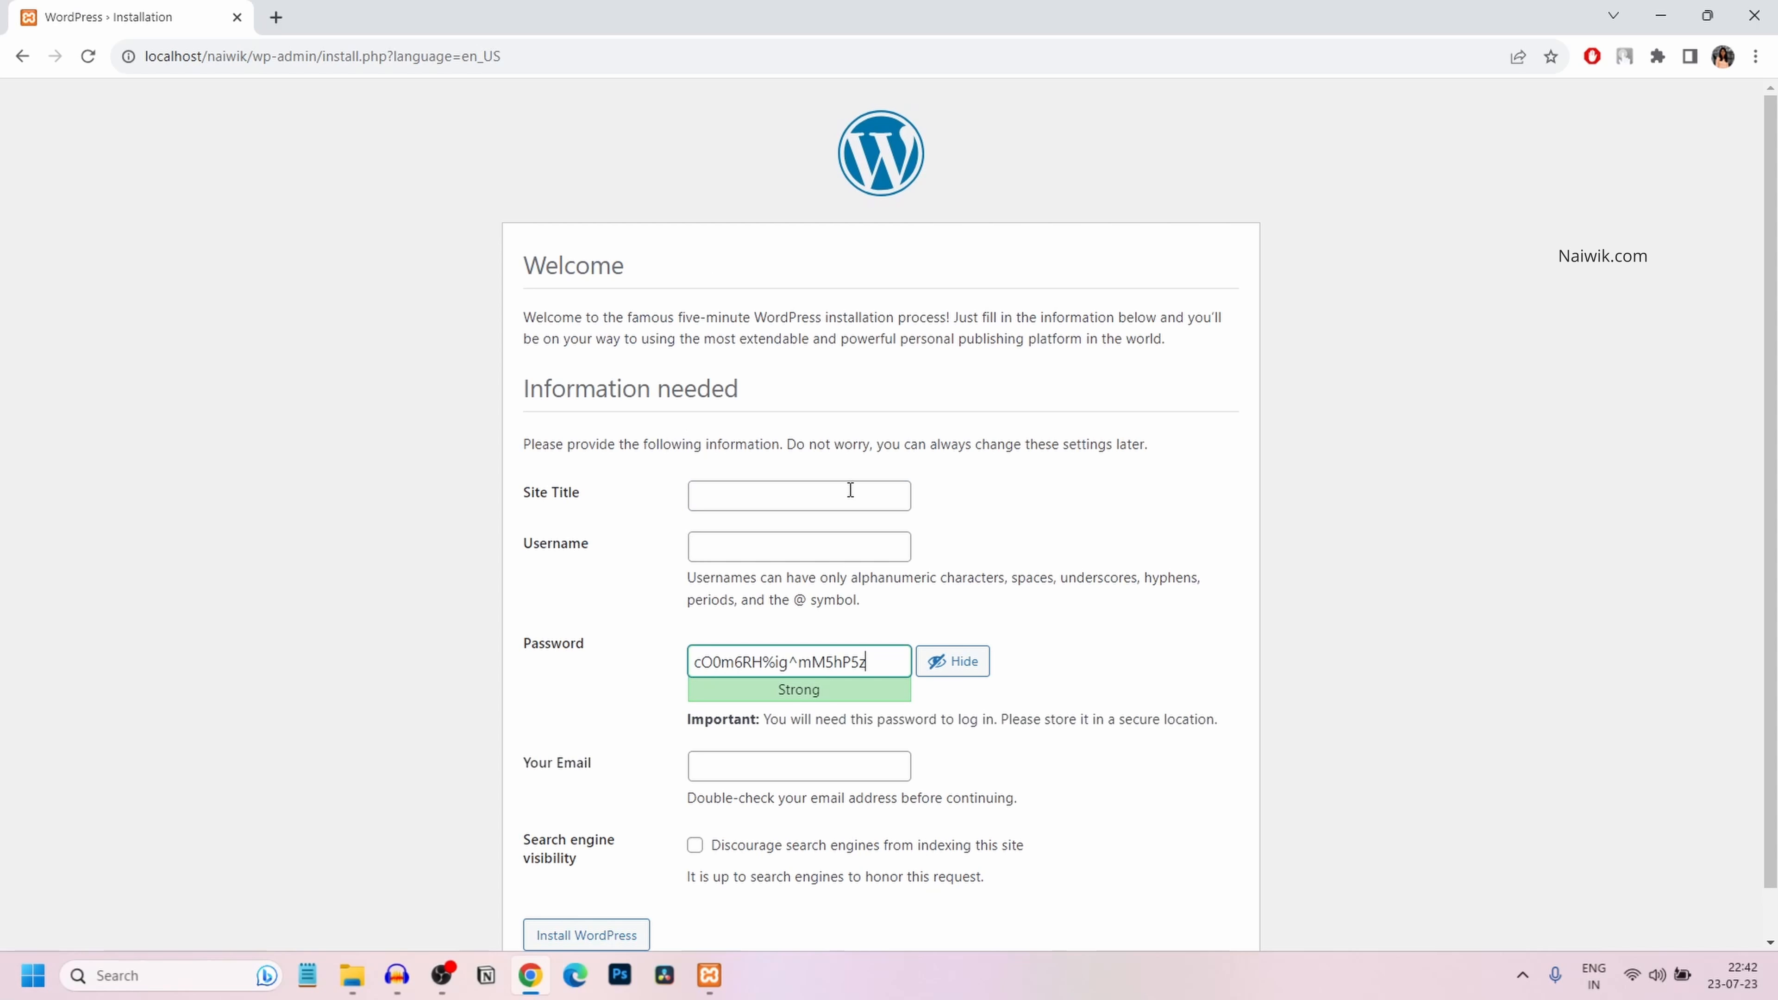
{"action": "left_click", "coordinate": [849, 489]}
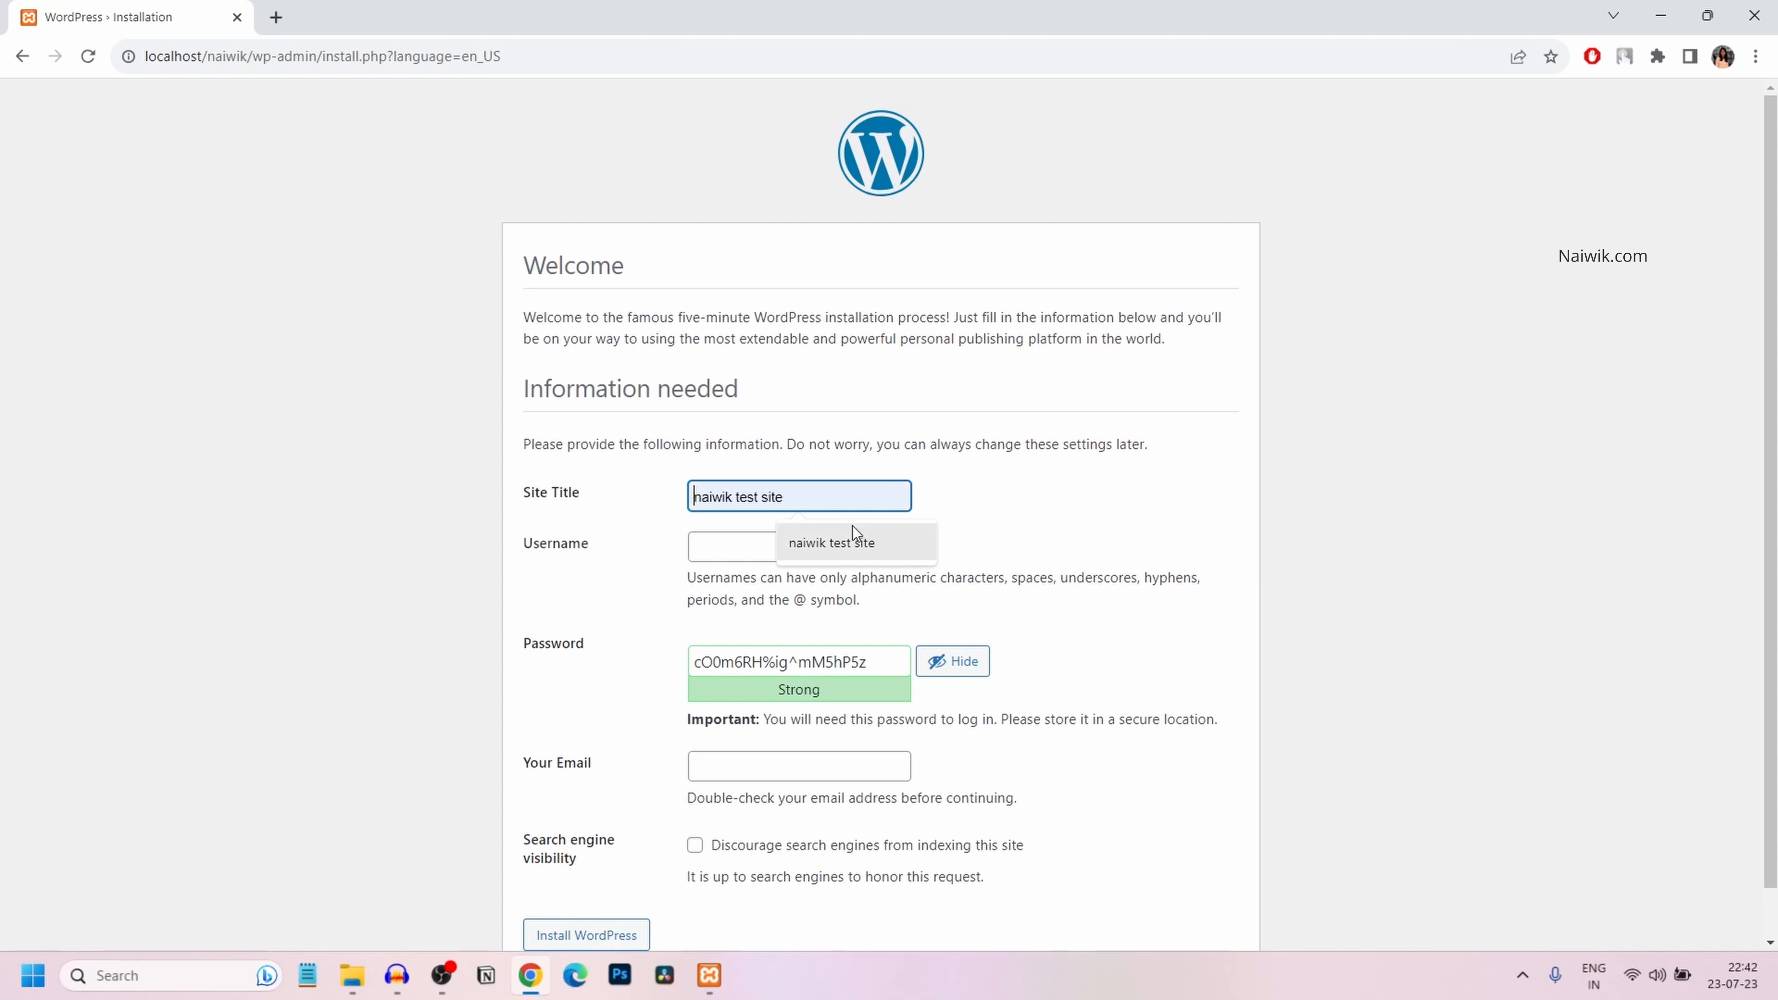
{"action": "left_click", "coordinate": [850, 547]}
{"action": "left_click", "coordinate": [784, 557]}
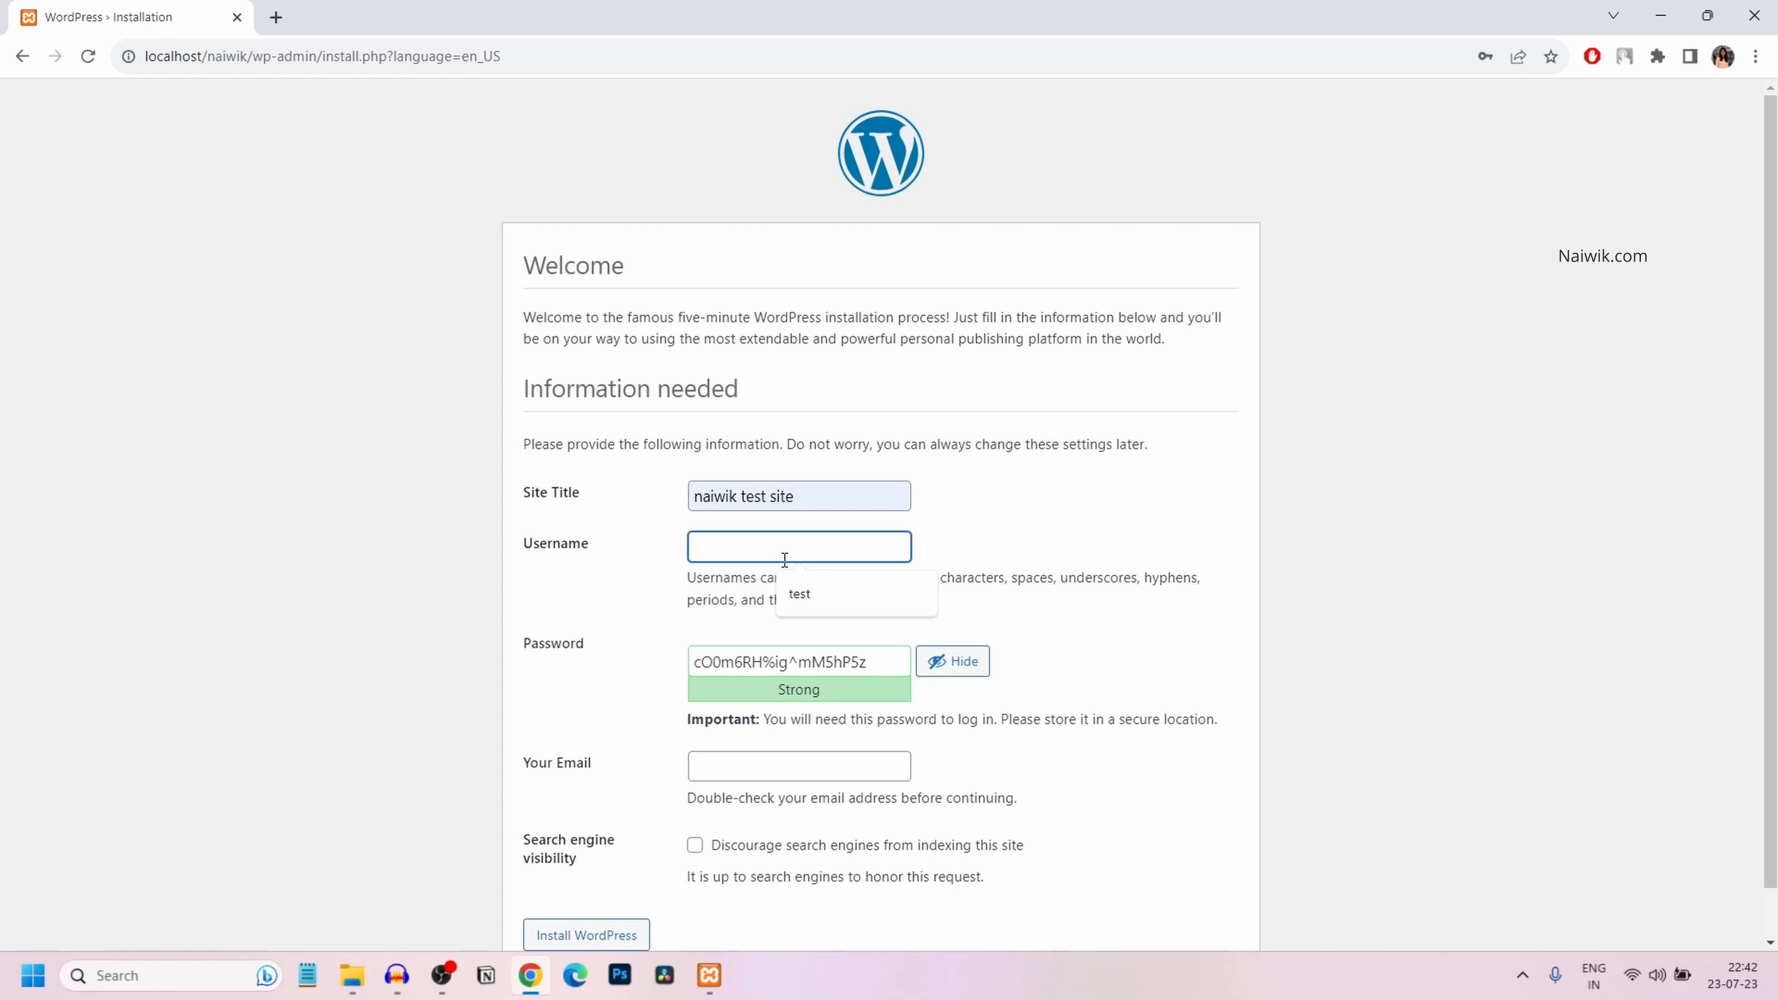
{"action": "type", "text": "test"}
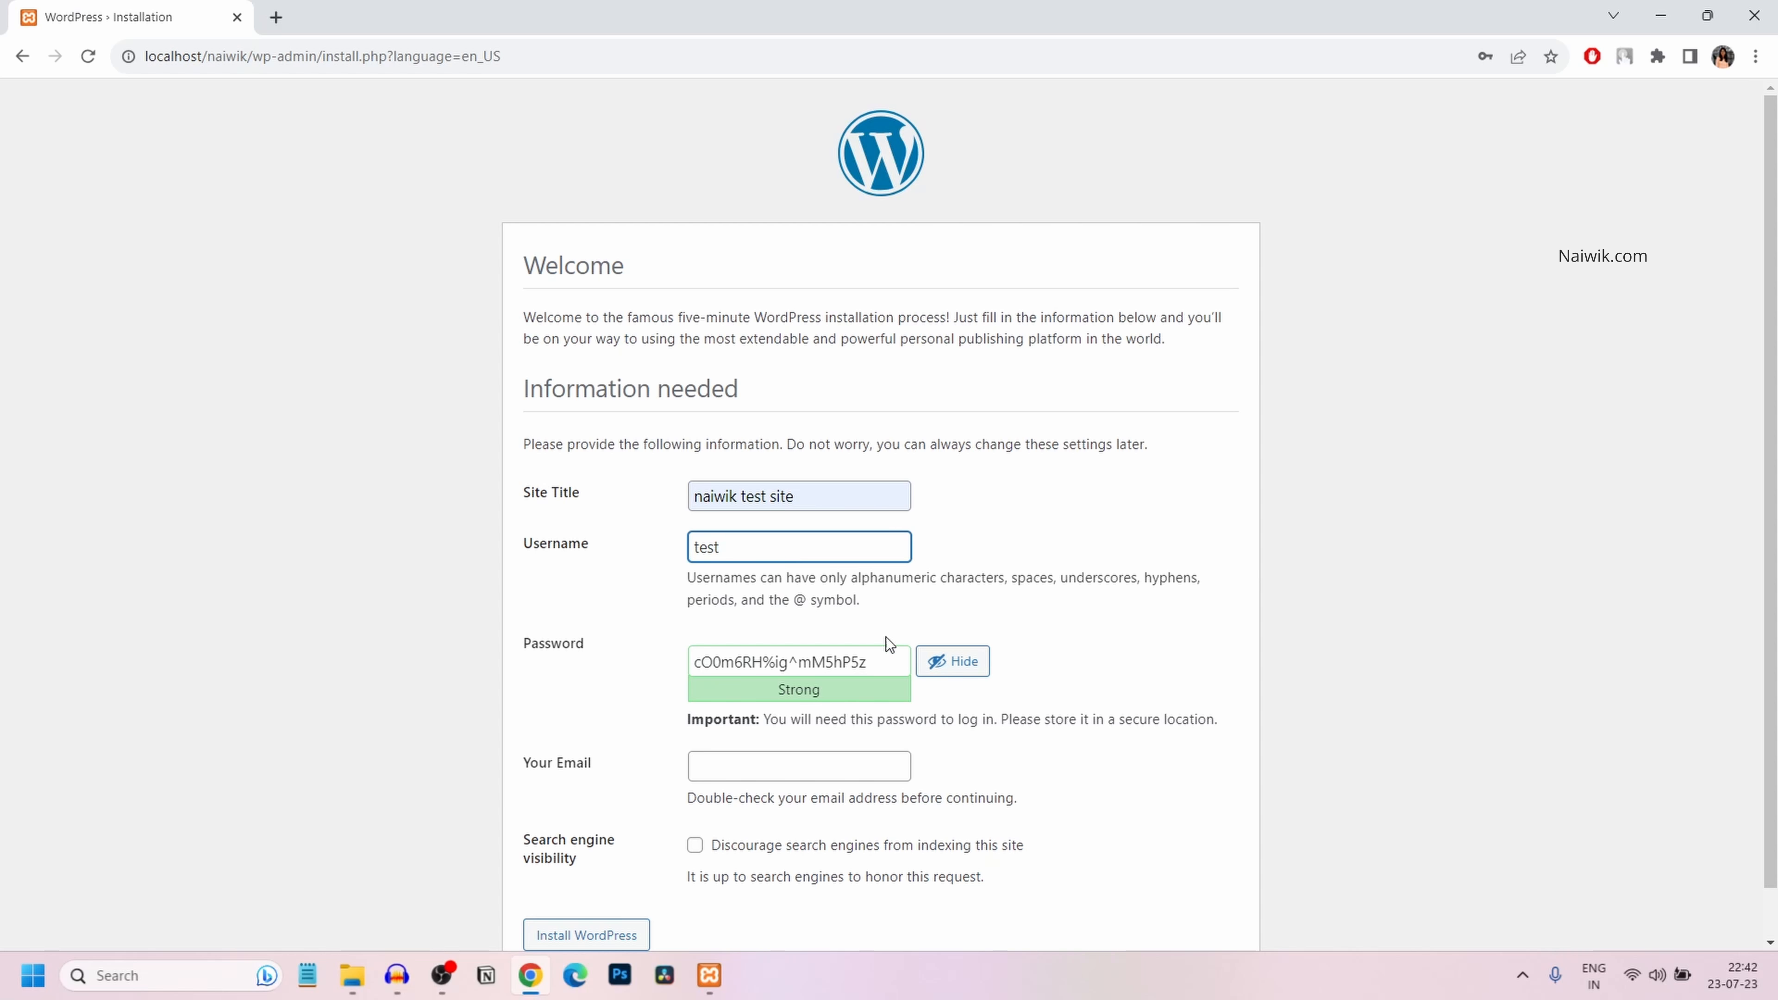
Set a weak admin password, confirm its use, fill in the admin email, and install WordPress
{"action": "left_click", "coordinate": [884, 669]}
{"action": "key", "text": "ctrl+a"}
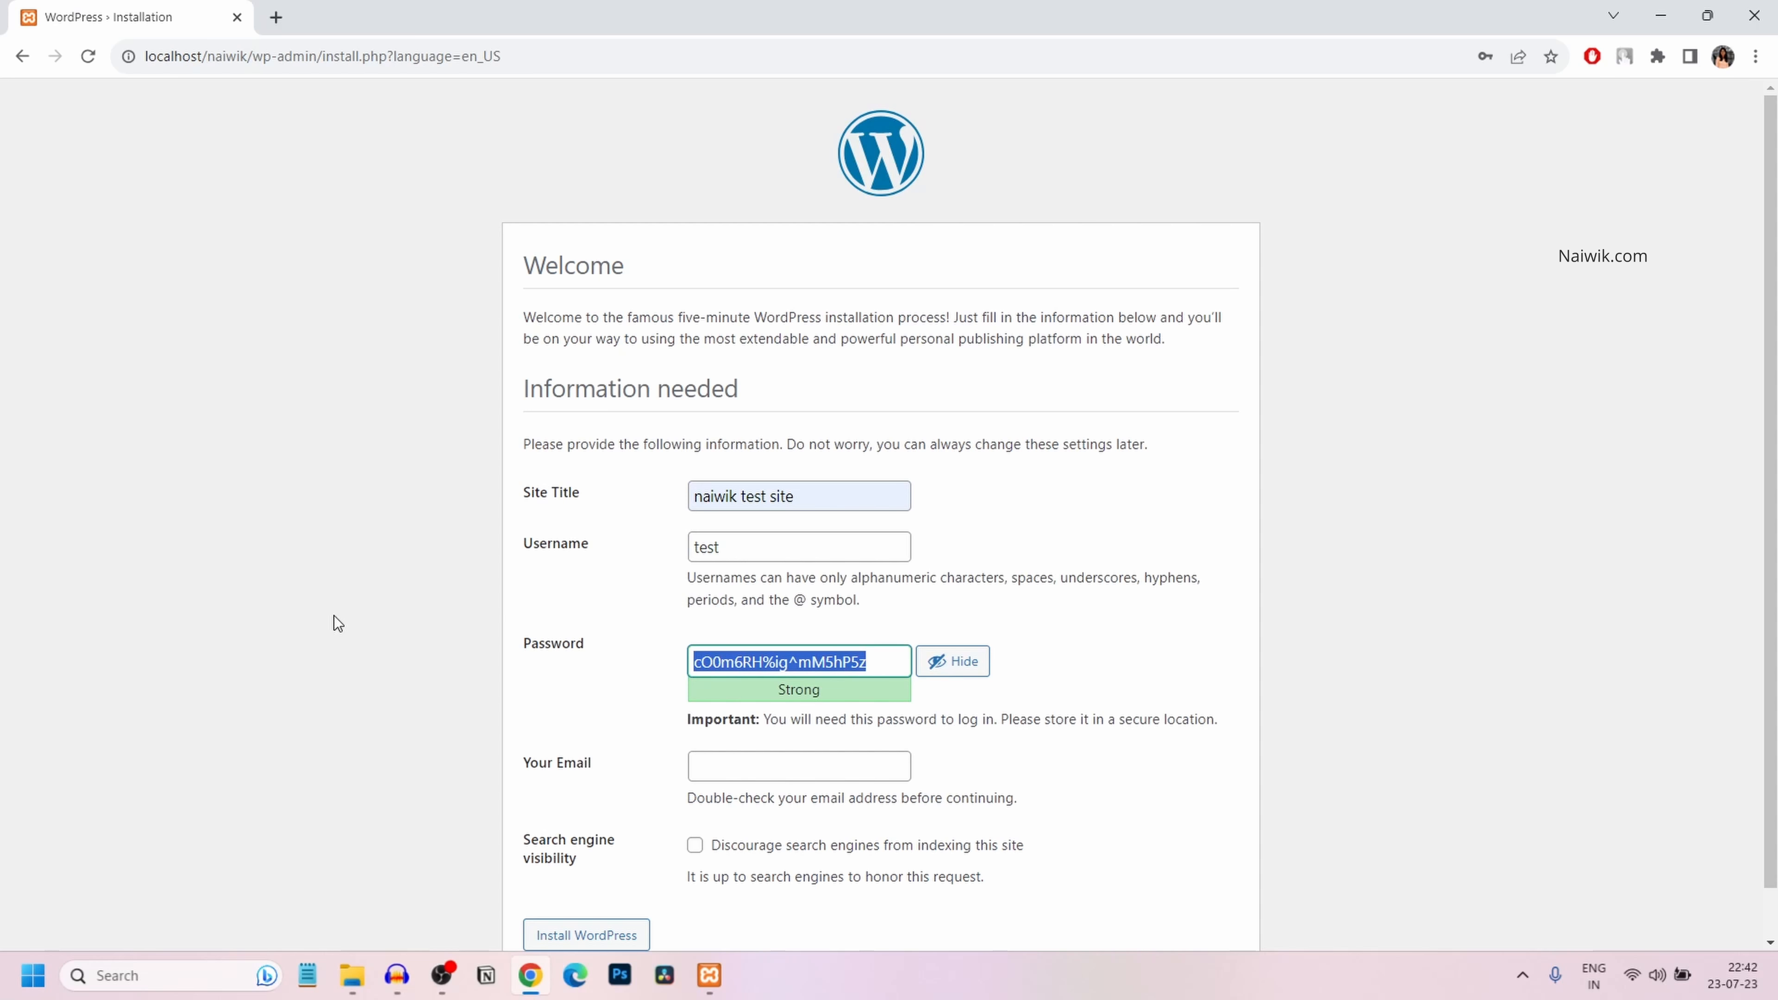
{"action": "type", "text": "test"}
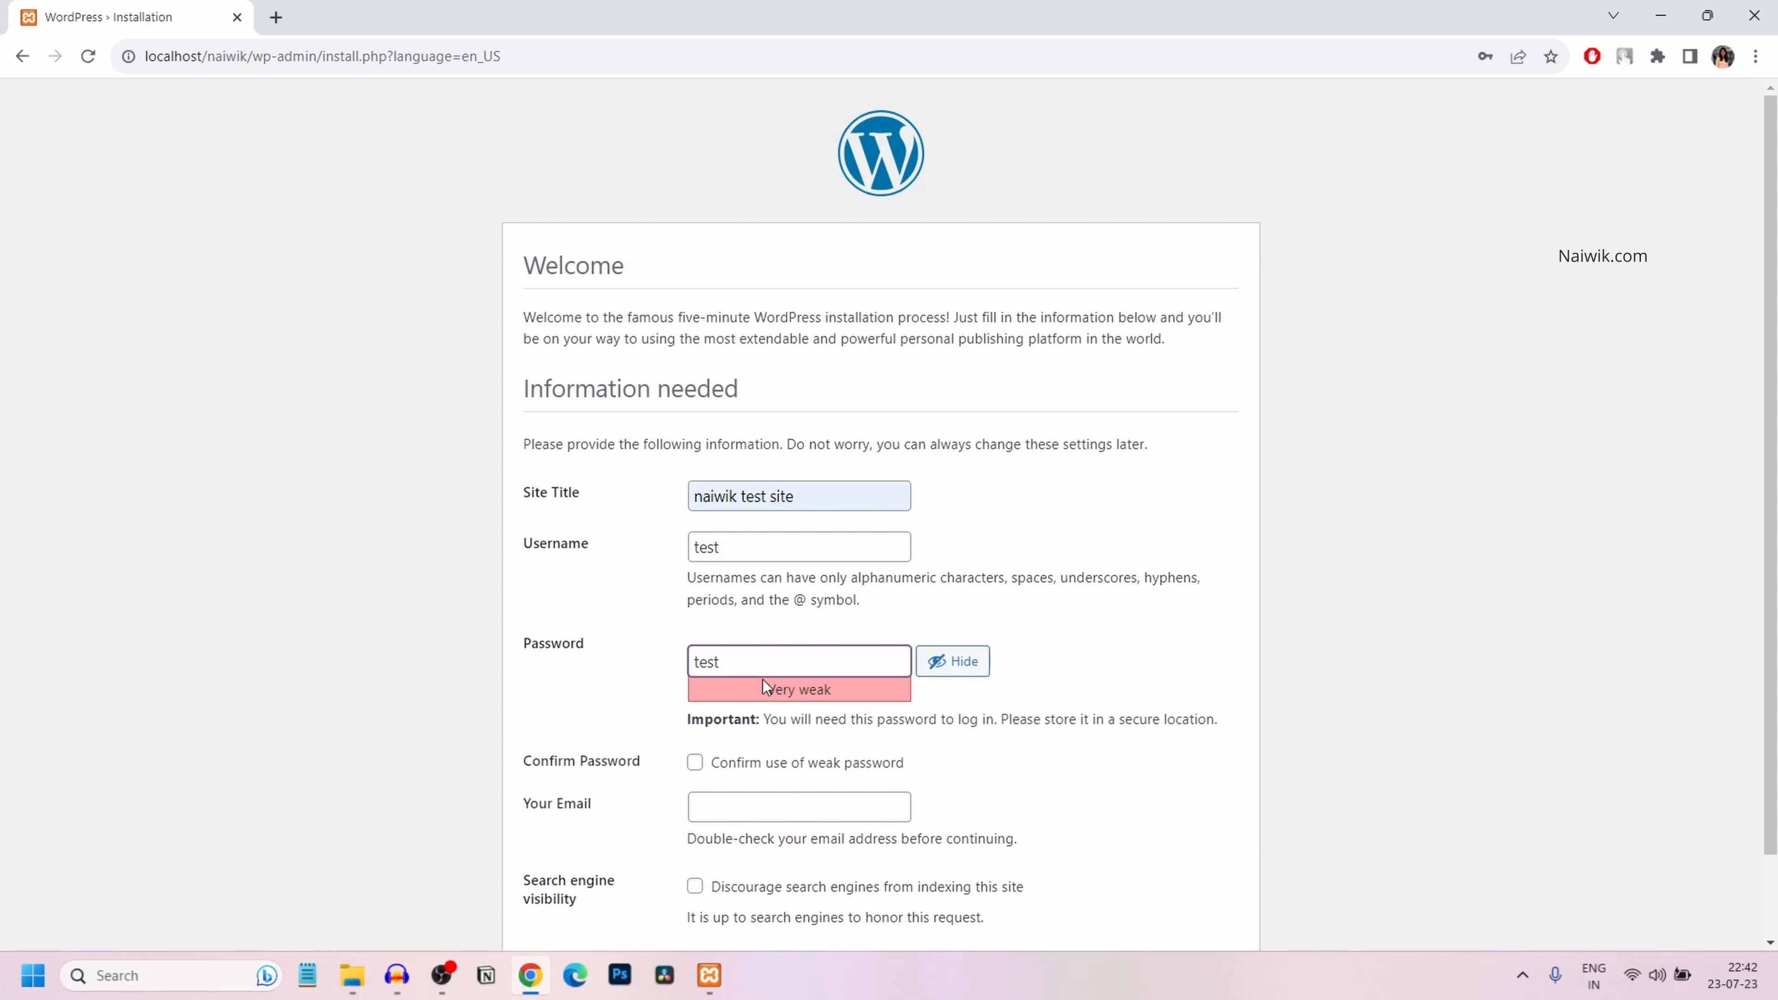
{"action": "left_click", "coordinate": [694, 762]}
{"action": "scroll", "coordinate": [1140, 805], "scroll_direction": "down", "scroll_amount": 2}
{"action": "left_click", "coordinate": [765, 713]}
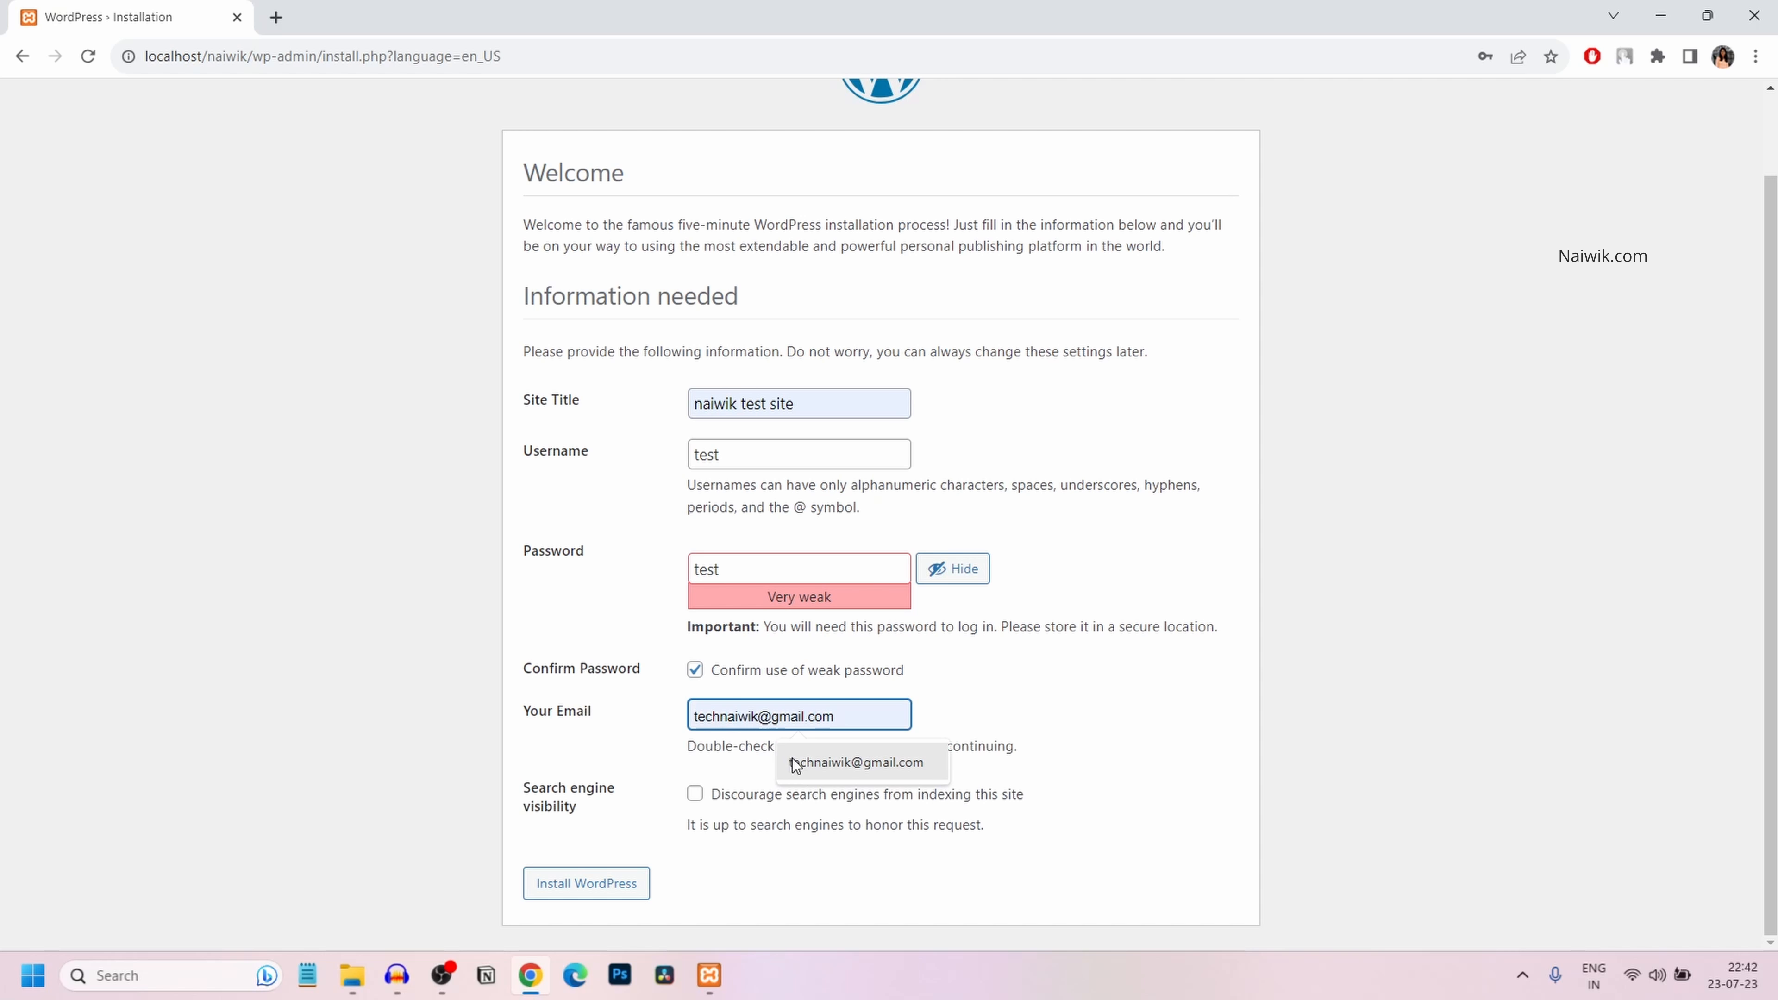
{"action": "left_click", "coordinate": [797, 763]}
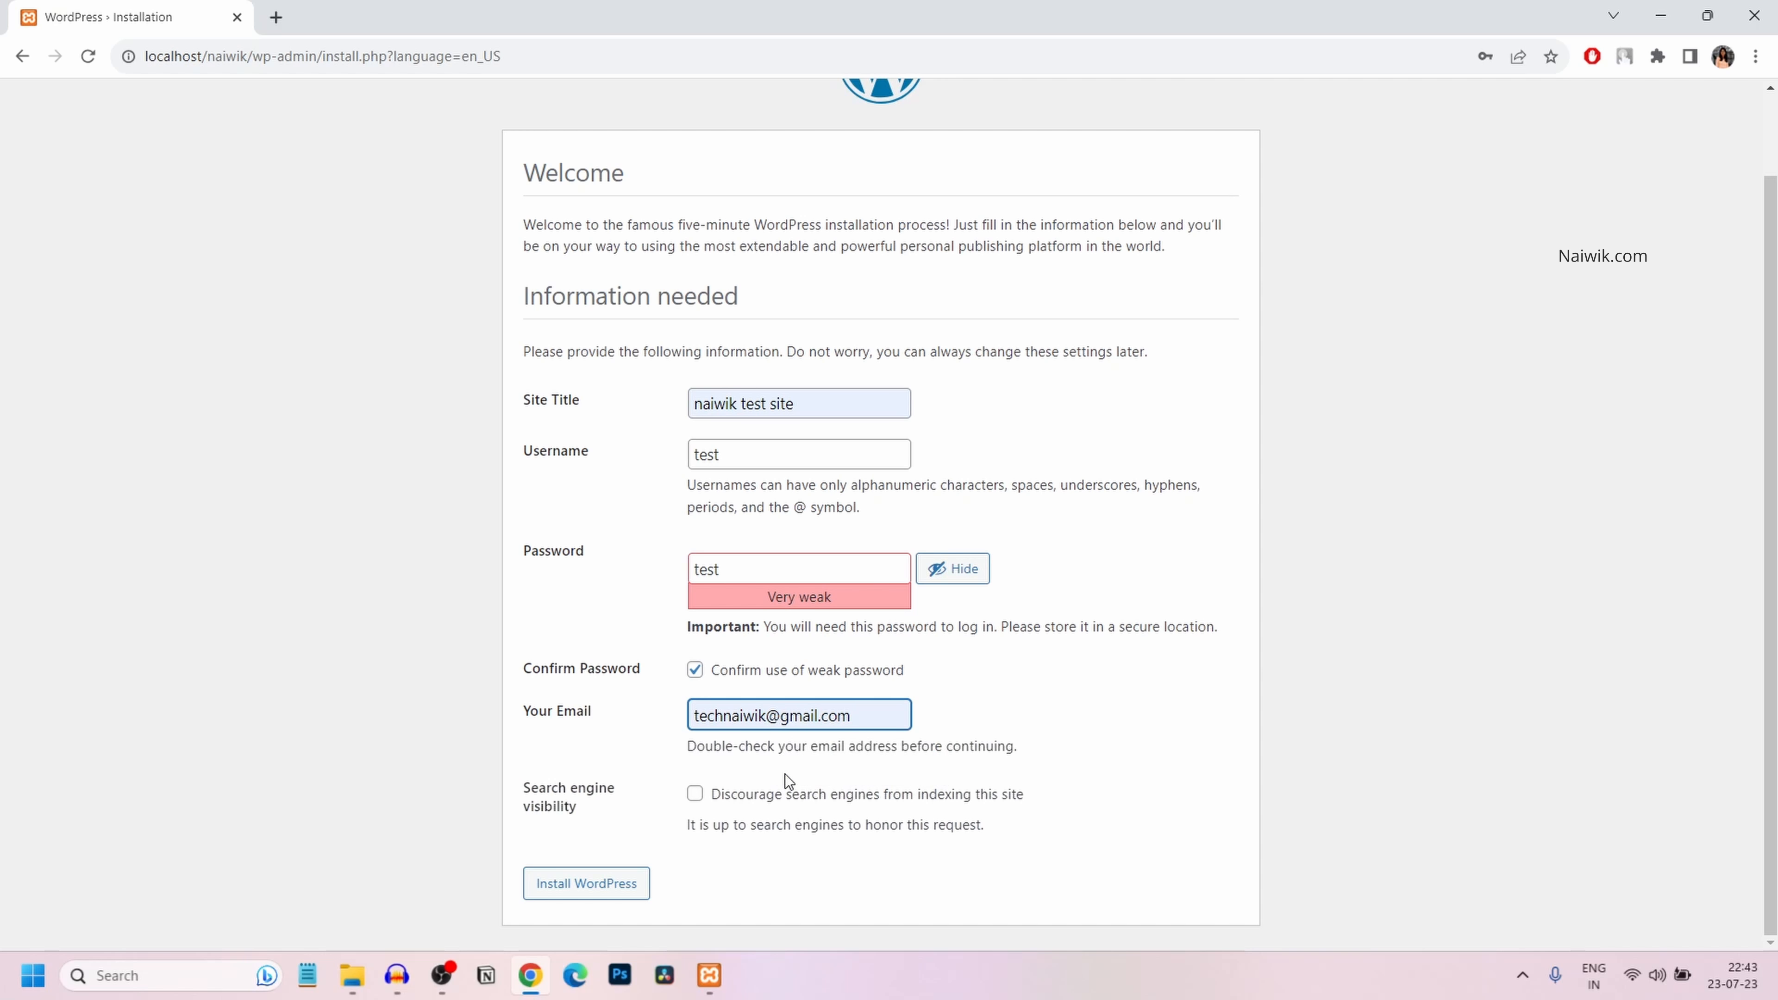
{"action": "left_click", "coordinate": [616, 885]}
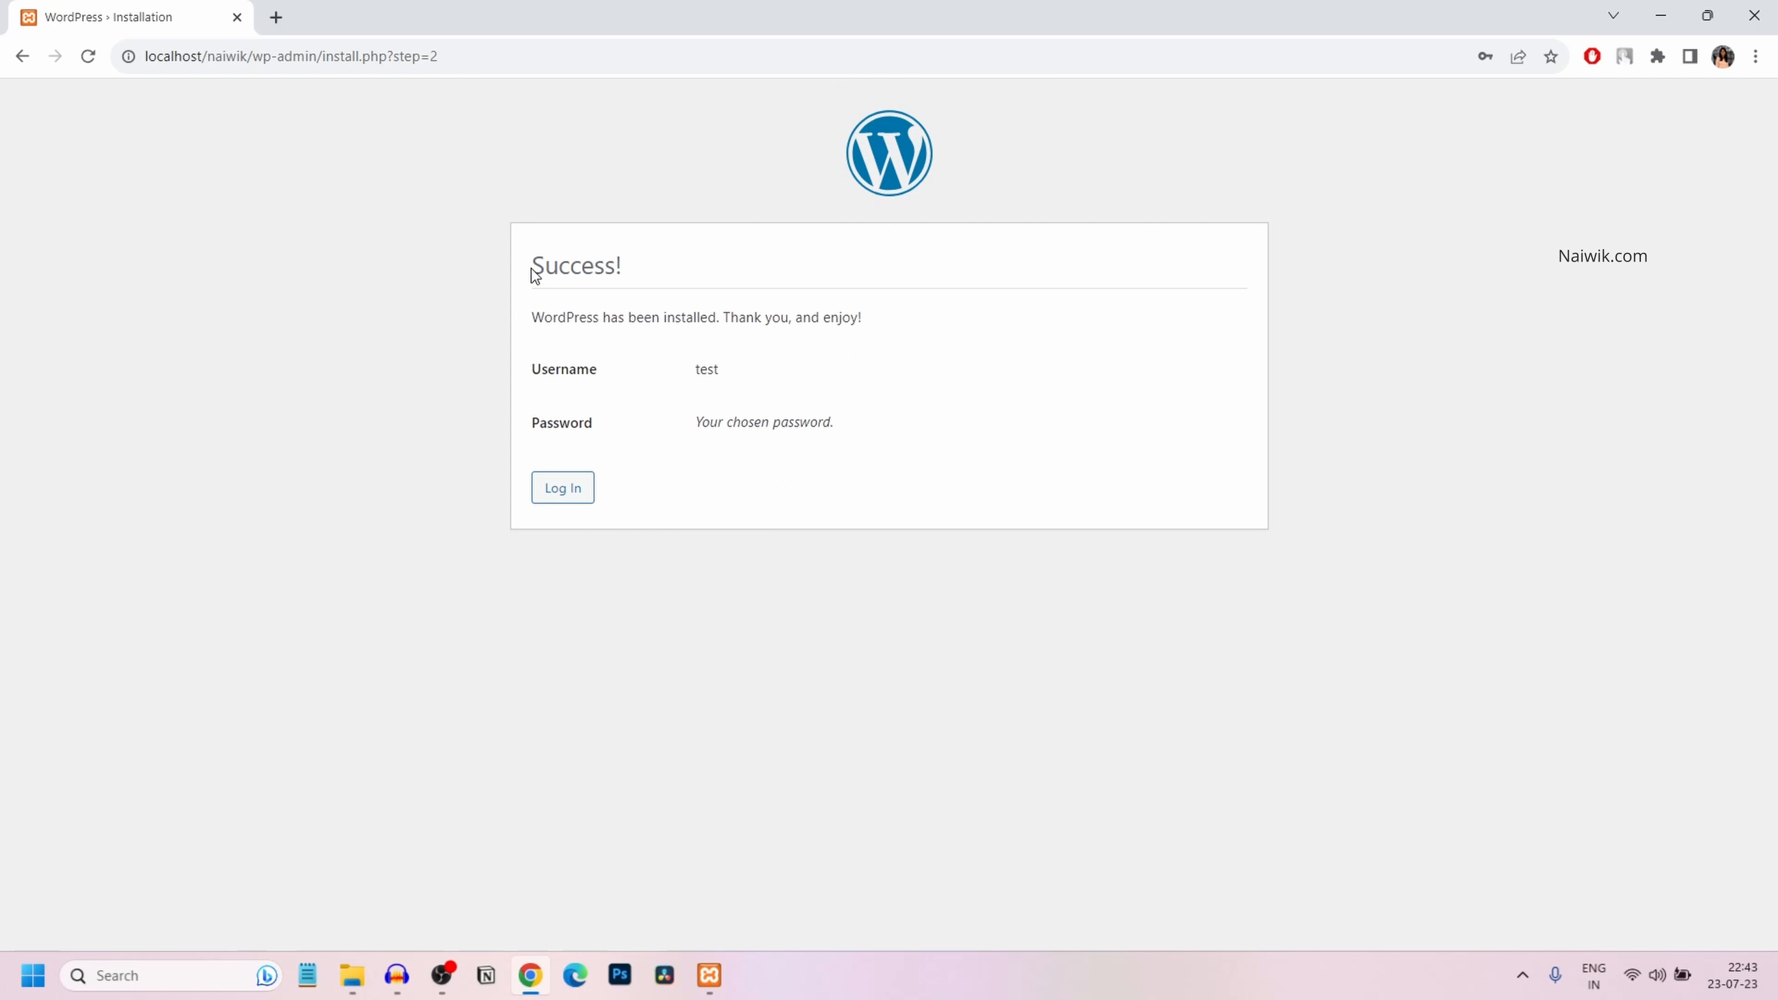
Log in as admin user 'test' with its password, with Remember Me ticked
{"action": "left_click_drag", "start_coordinate": [534, 317], "coordinate": [953, 327]}
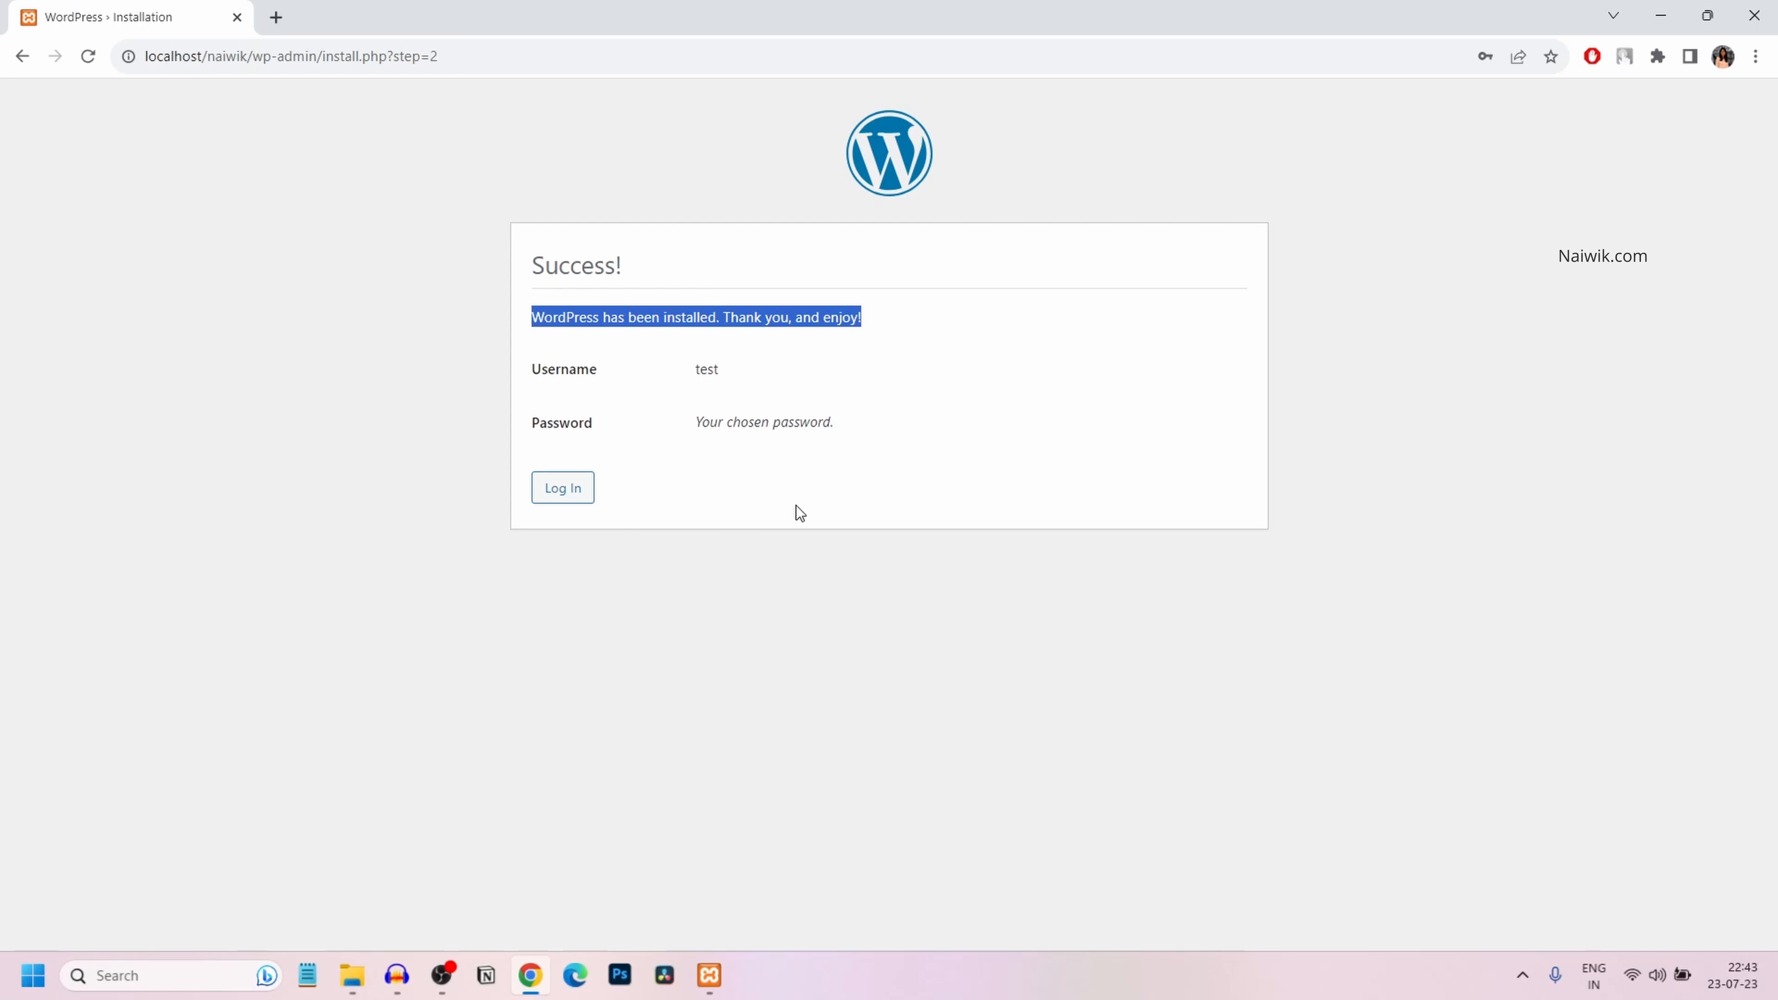
{"action": "left_click", "coordinate": [564, 496]}
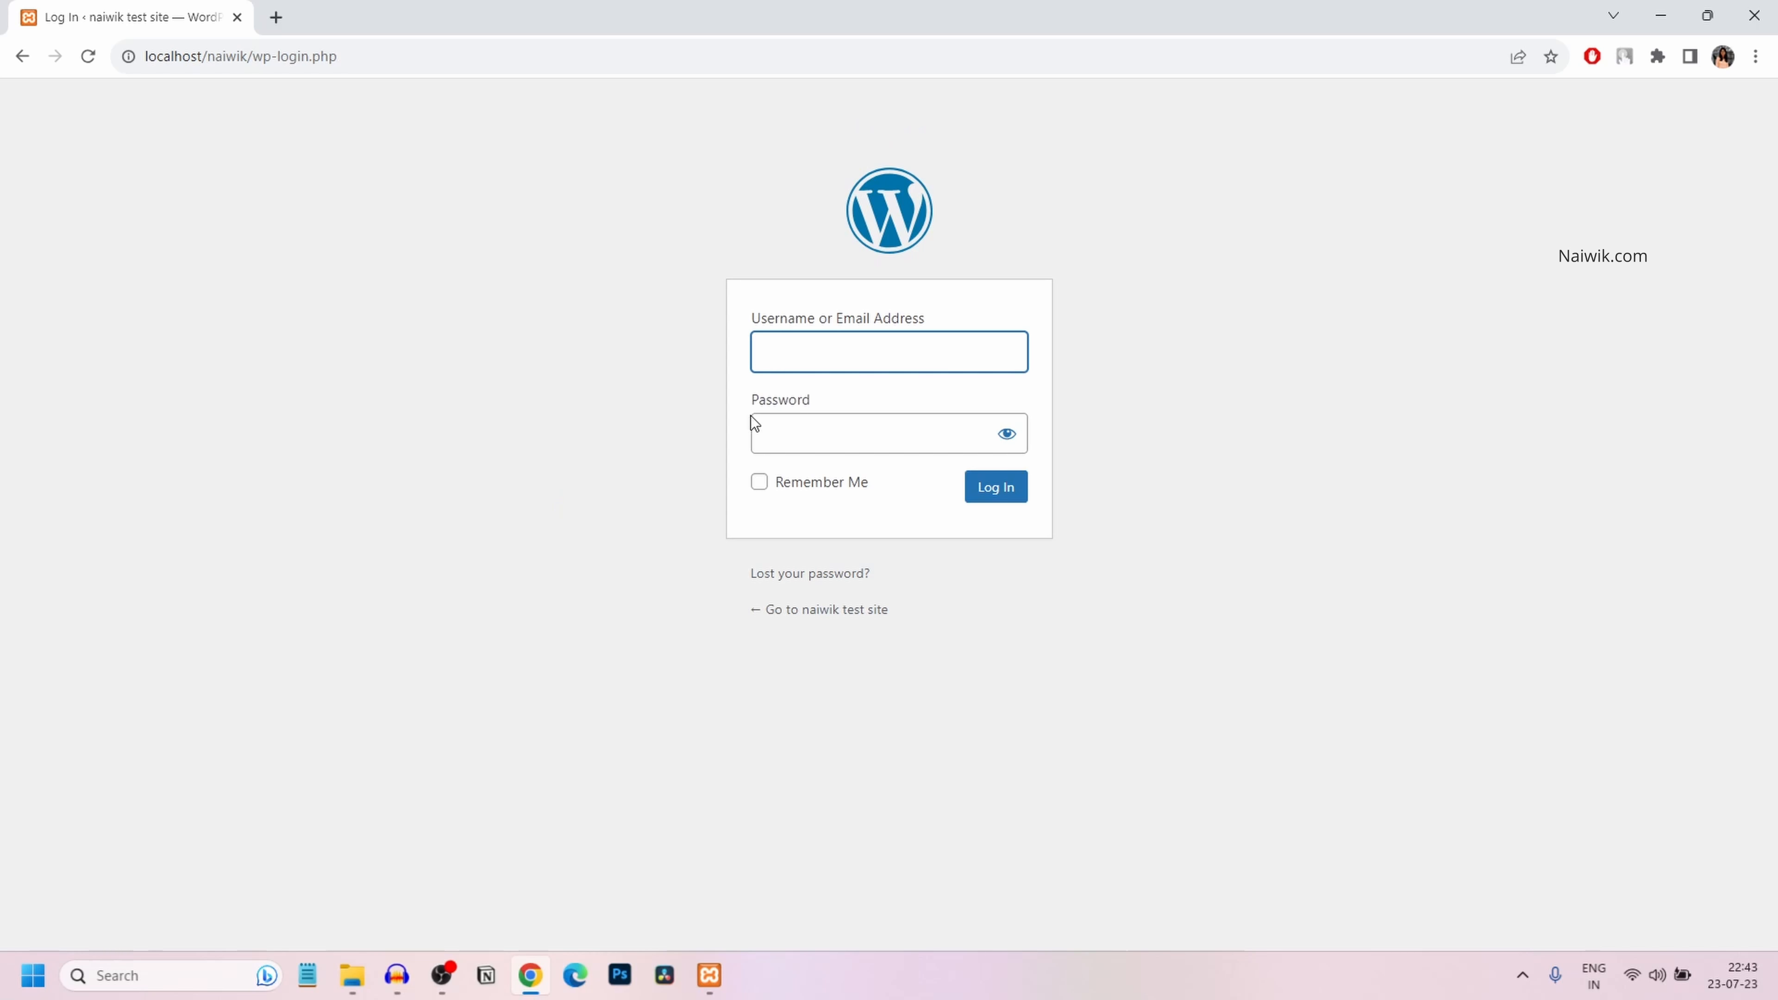
{"action": "type", "text": "test"}
{"action": "key", "text": "Tab"}
{"action": "type", "text": "test"}
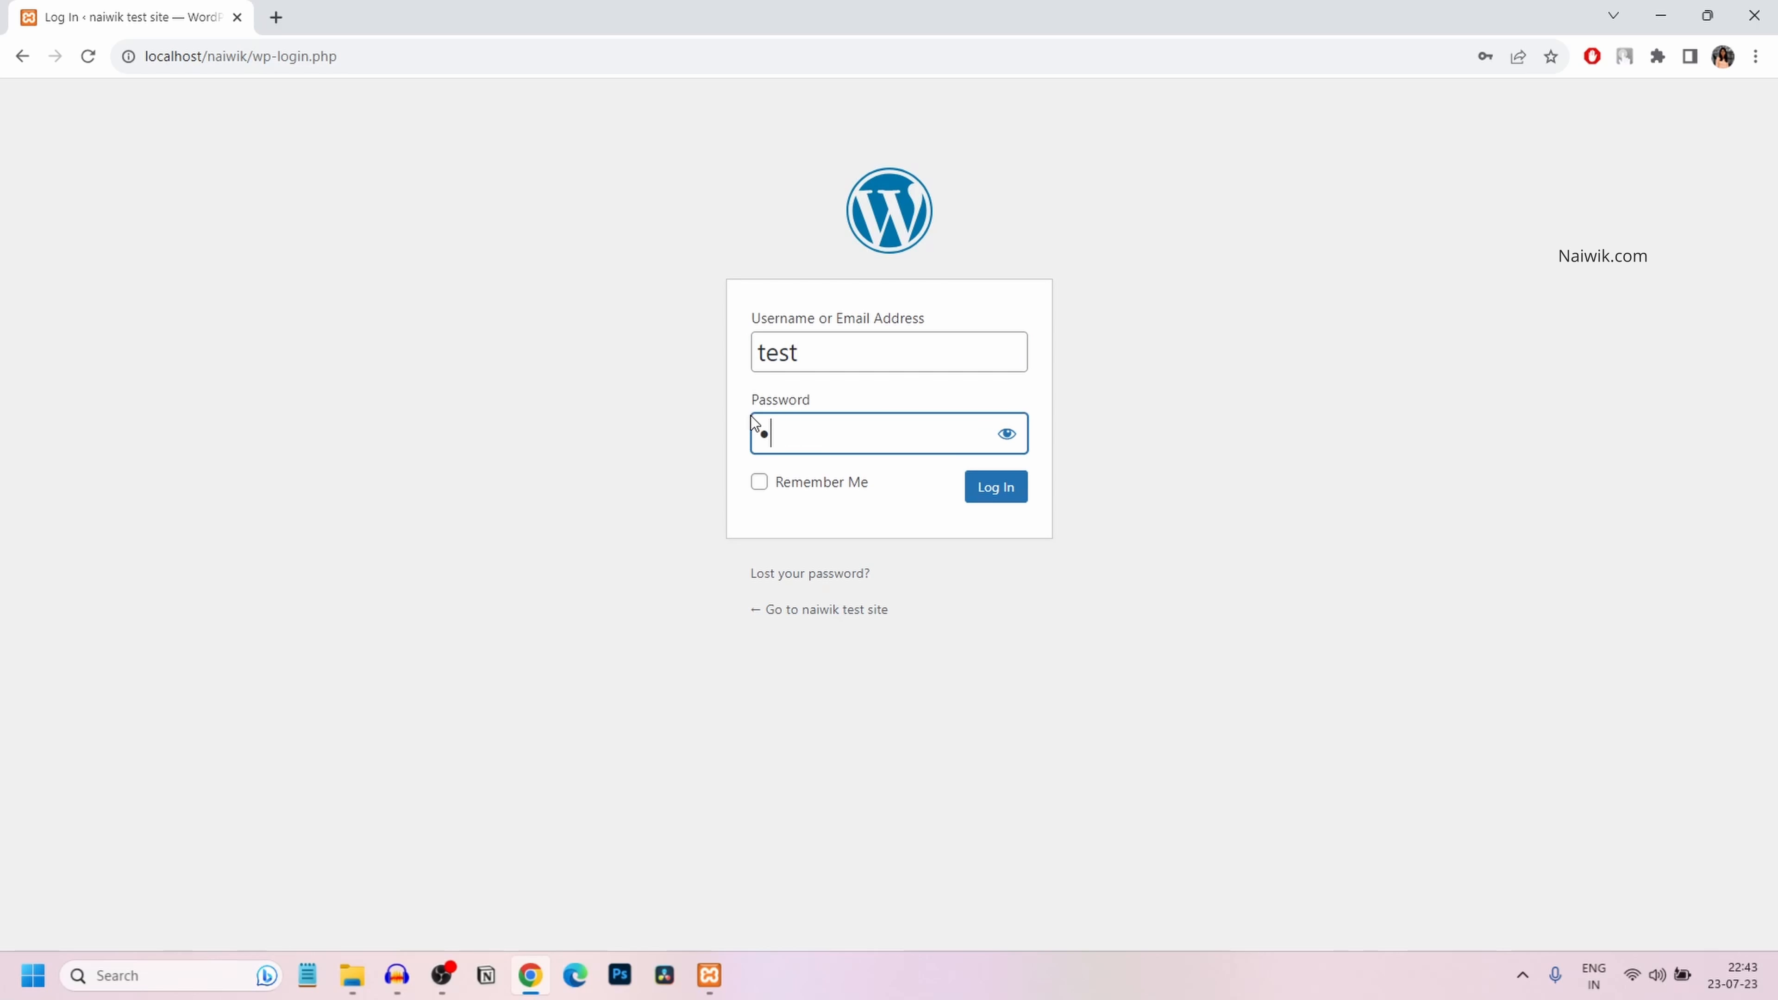
{"action": "left_click", "coordinate": [764, 486]}
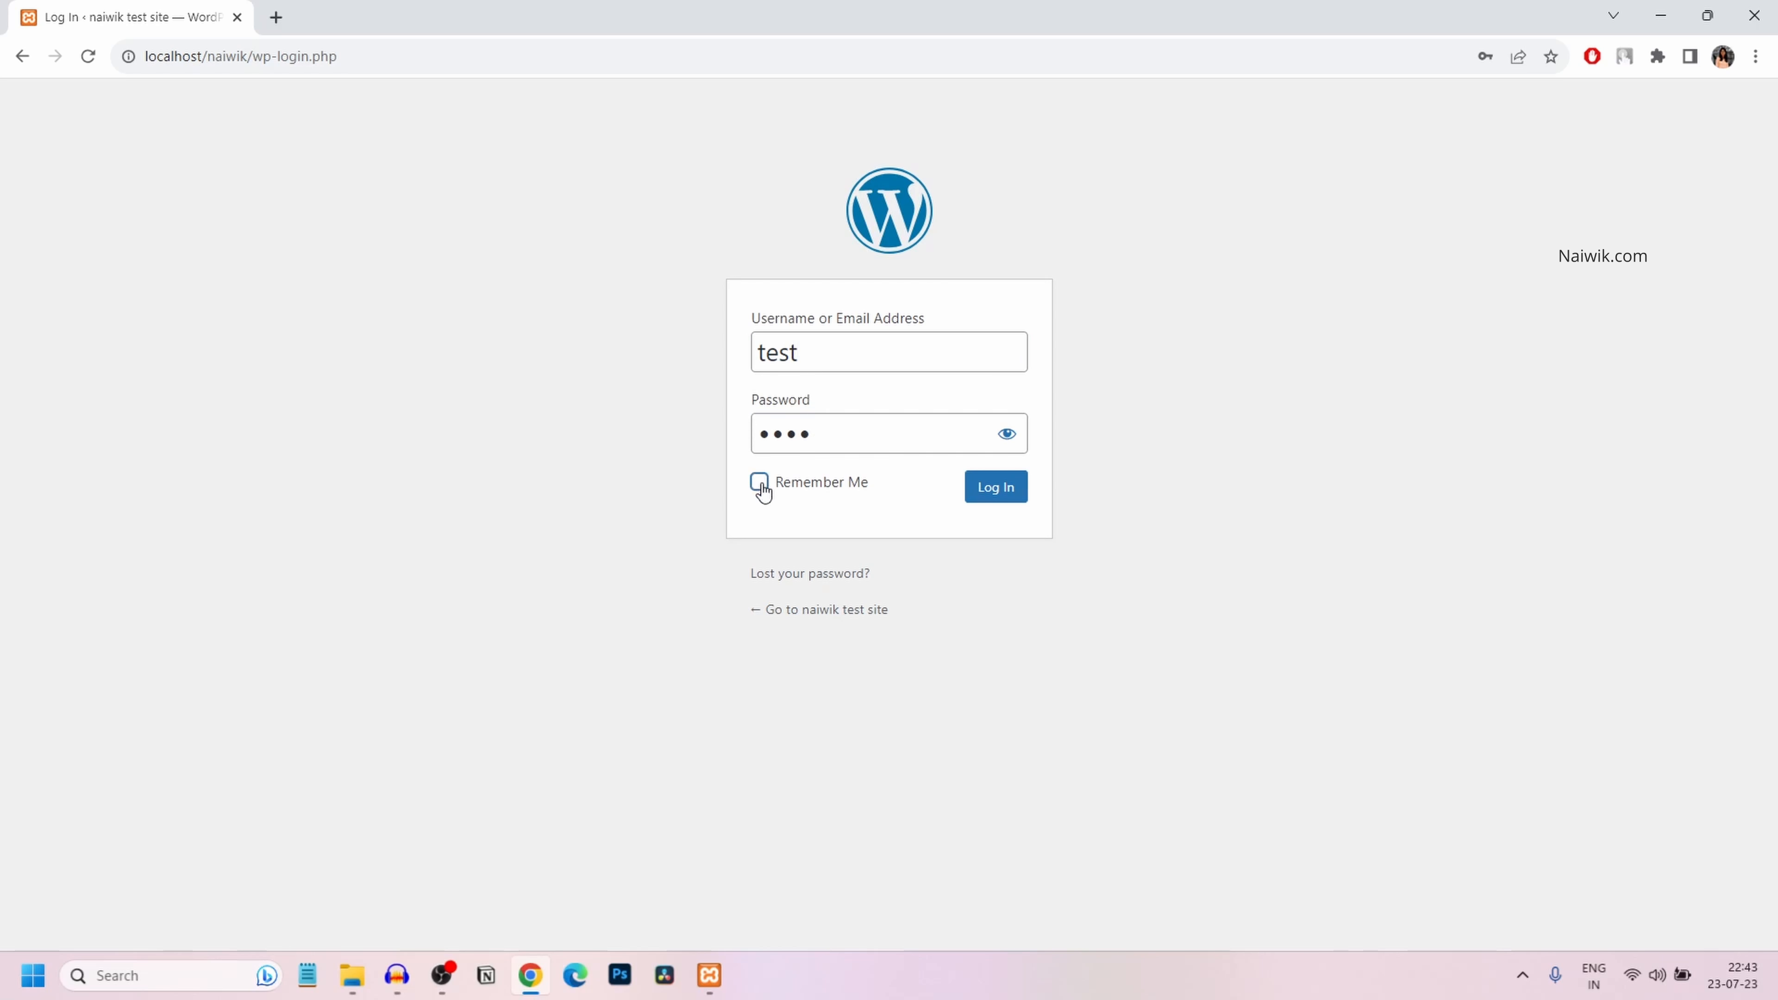
{"action": "left_click", "coordinate": [997, 492]}
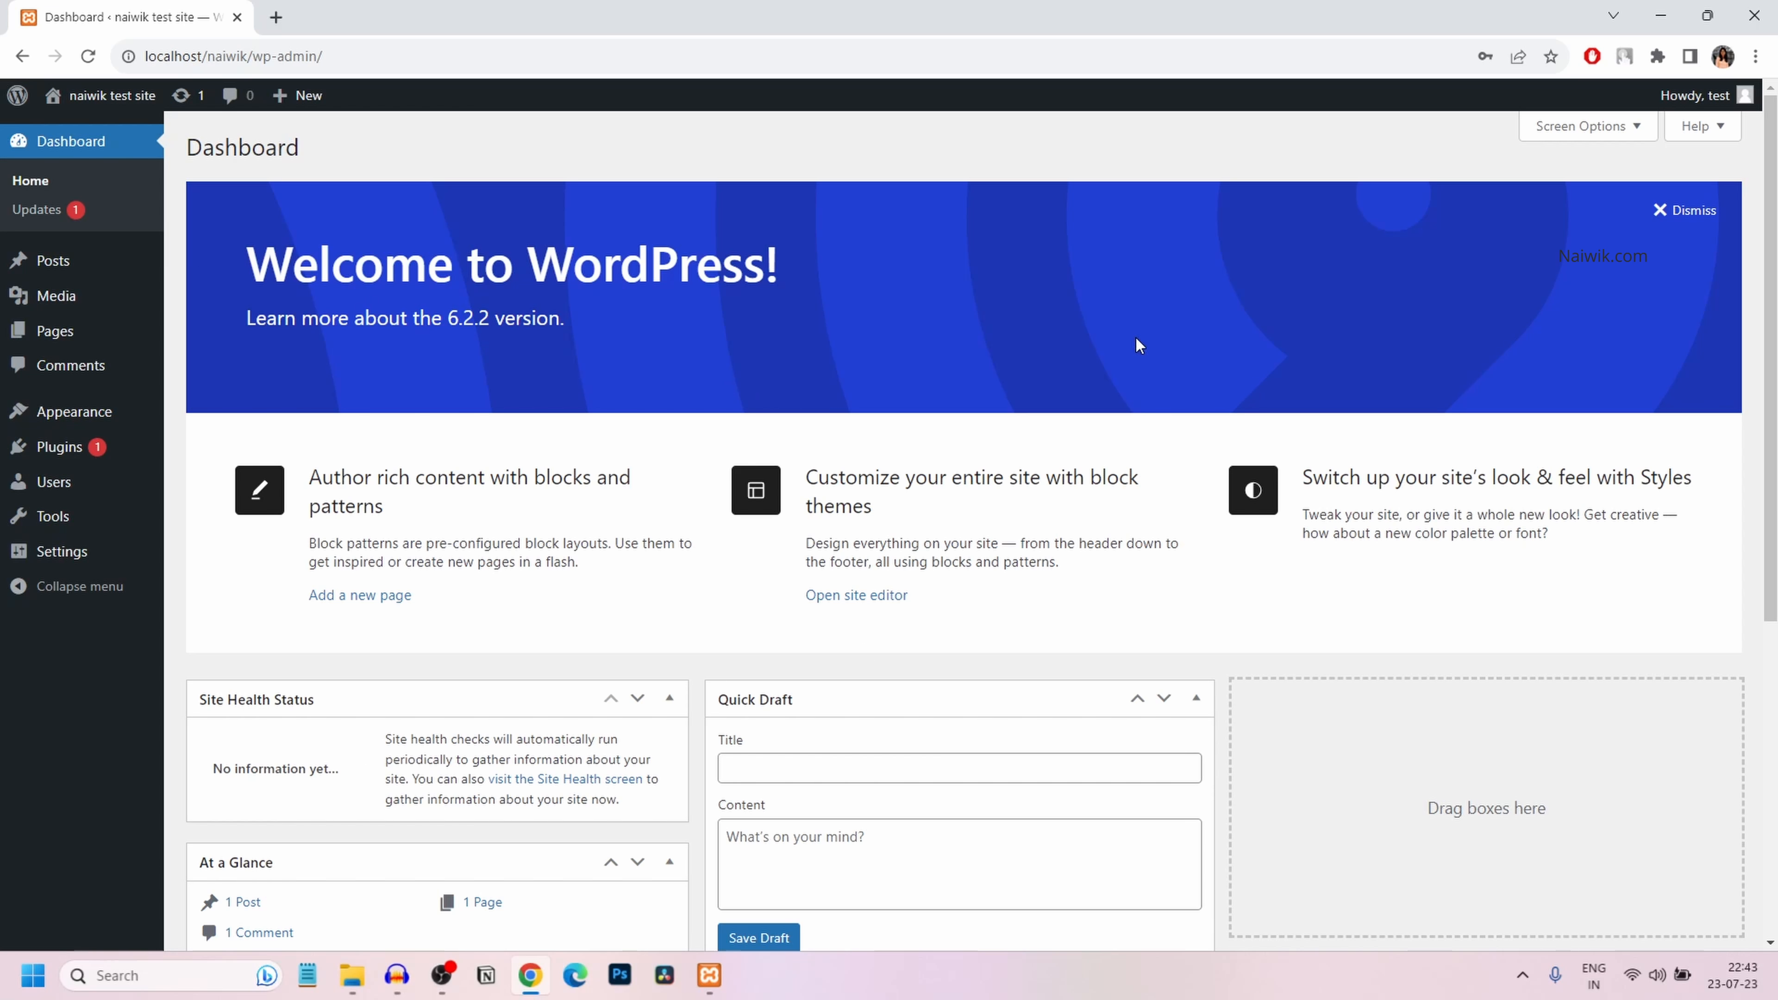
From the Dashboard home, use Visit Site under the site name to open the front page
{"action": "left_click", "coordinate": [70, 143]}
{"action": "mouse_move", "coordinate": [114, 104]}
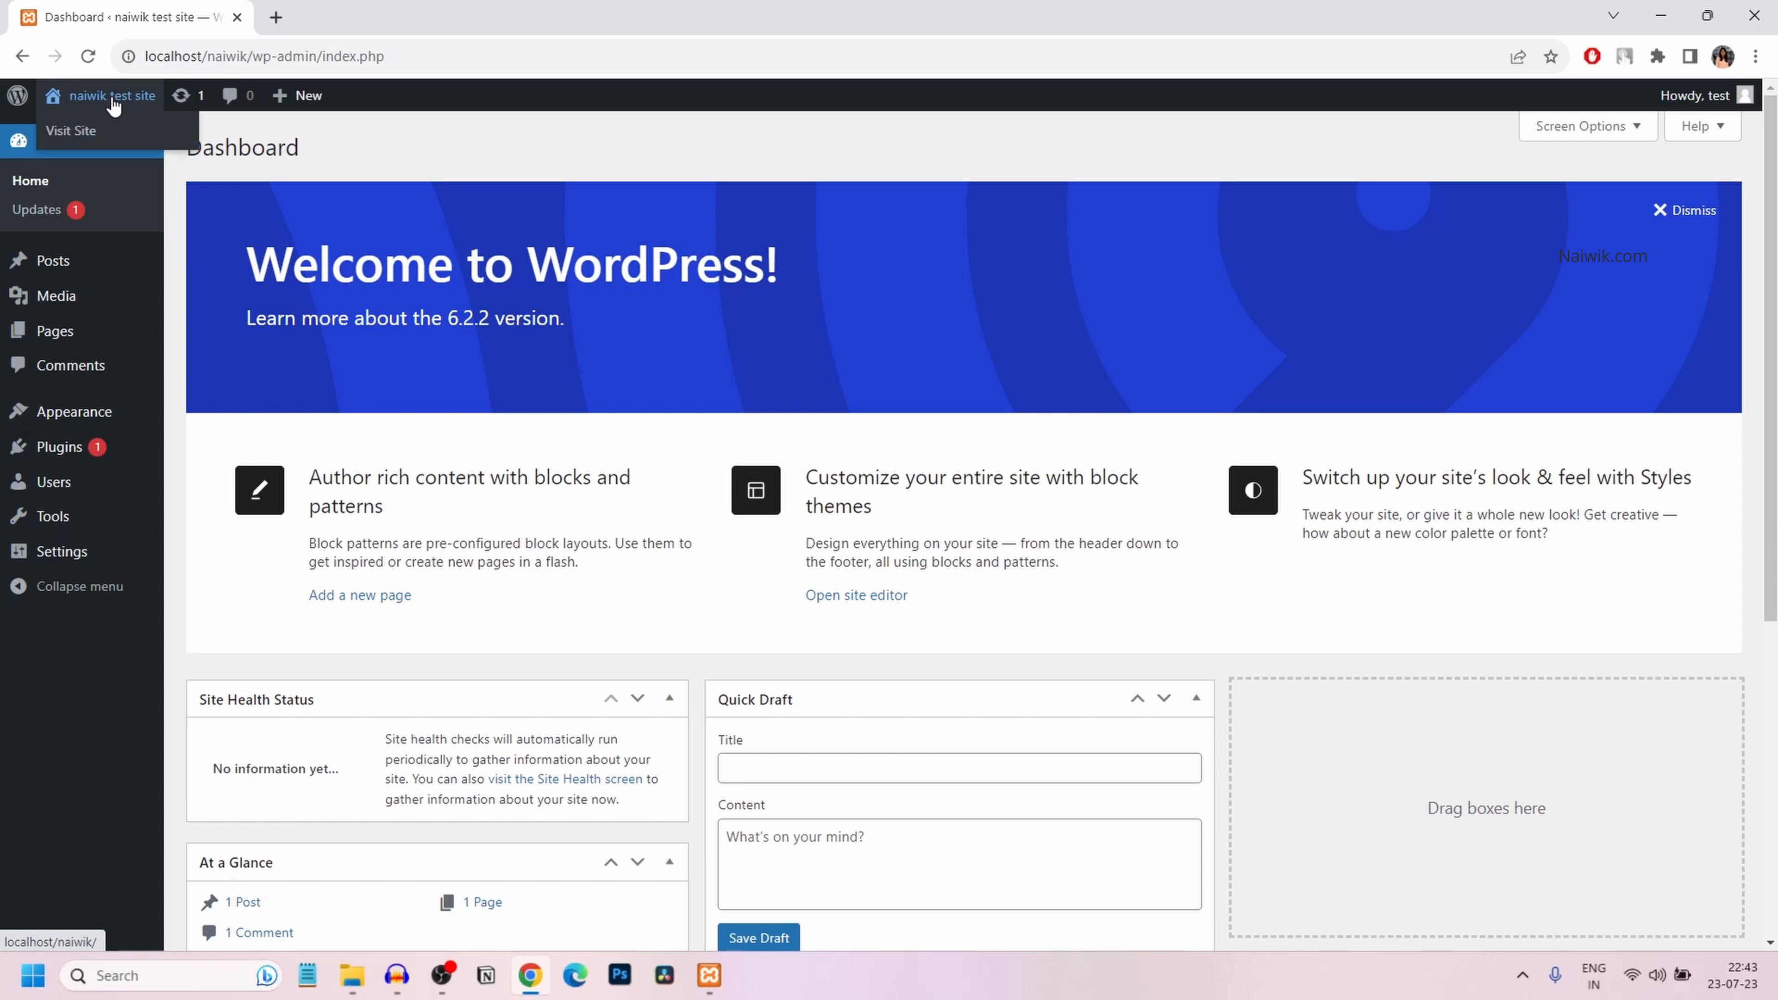
{"action": "left_click", "coordinate": [73, 131]}
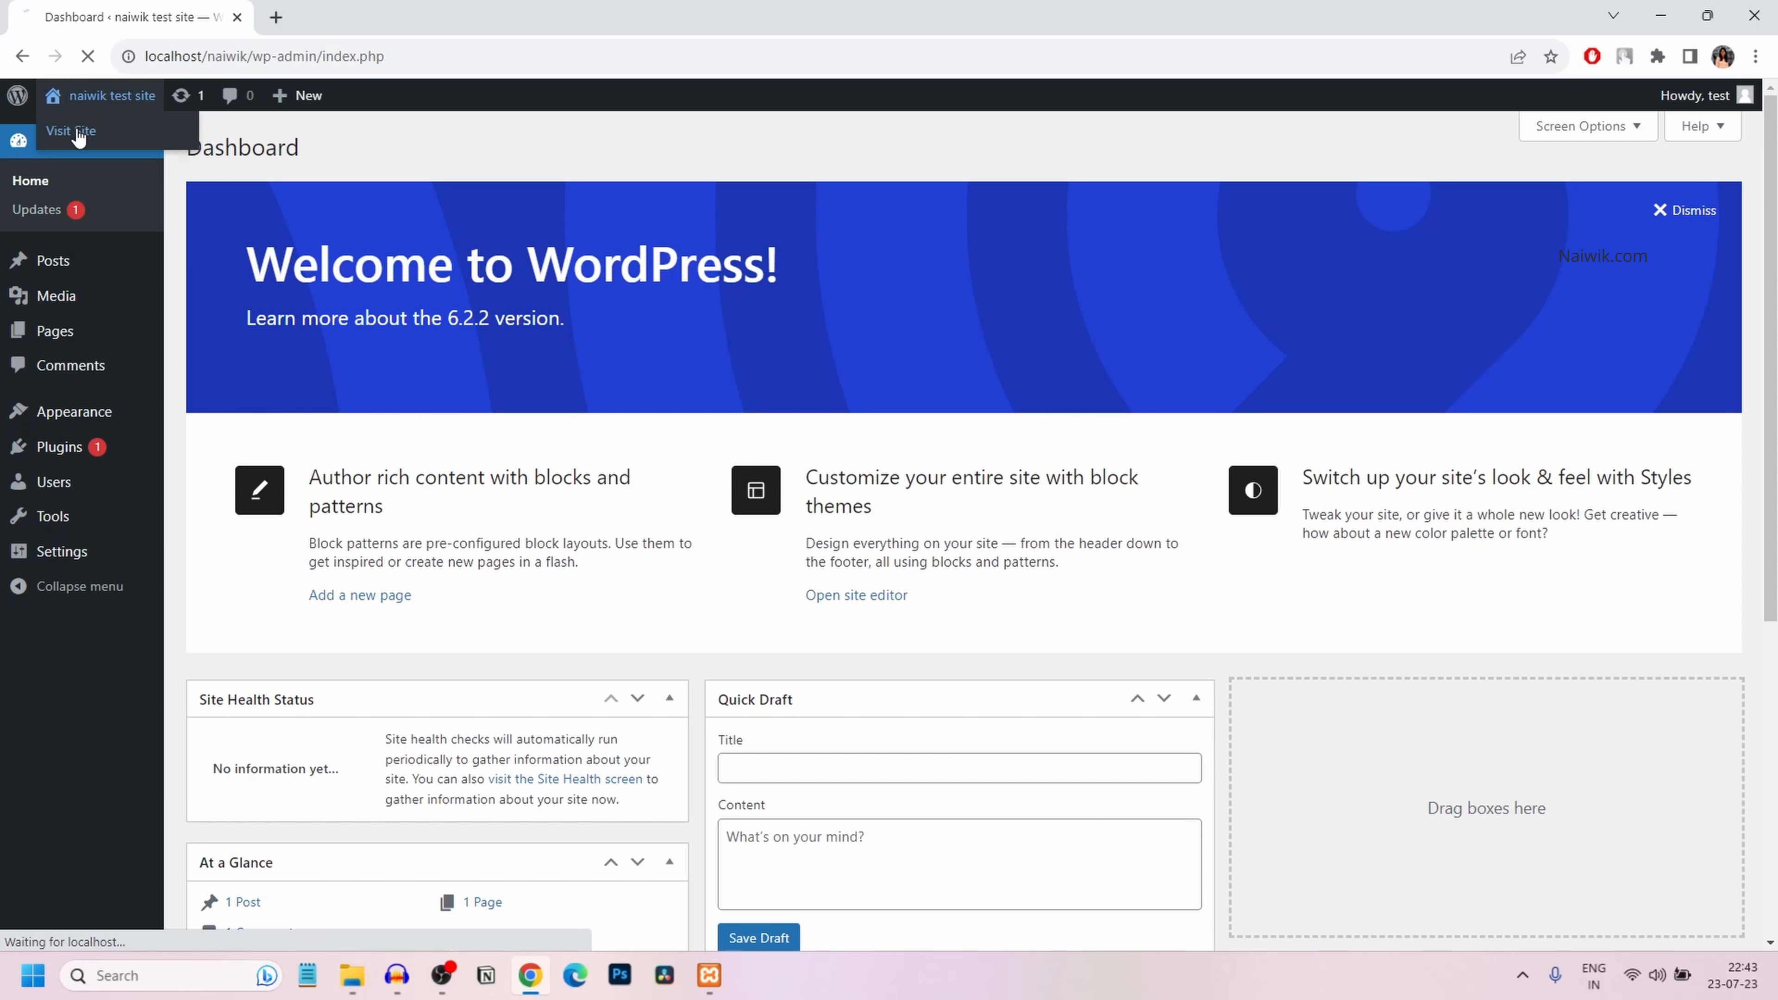